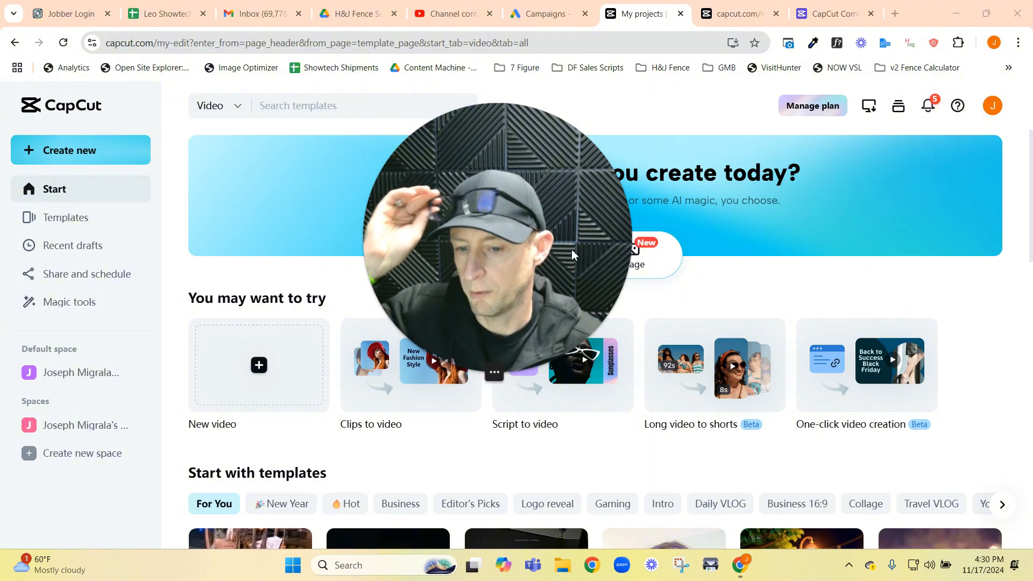
left_click(477, 372)
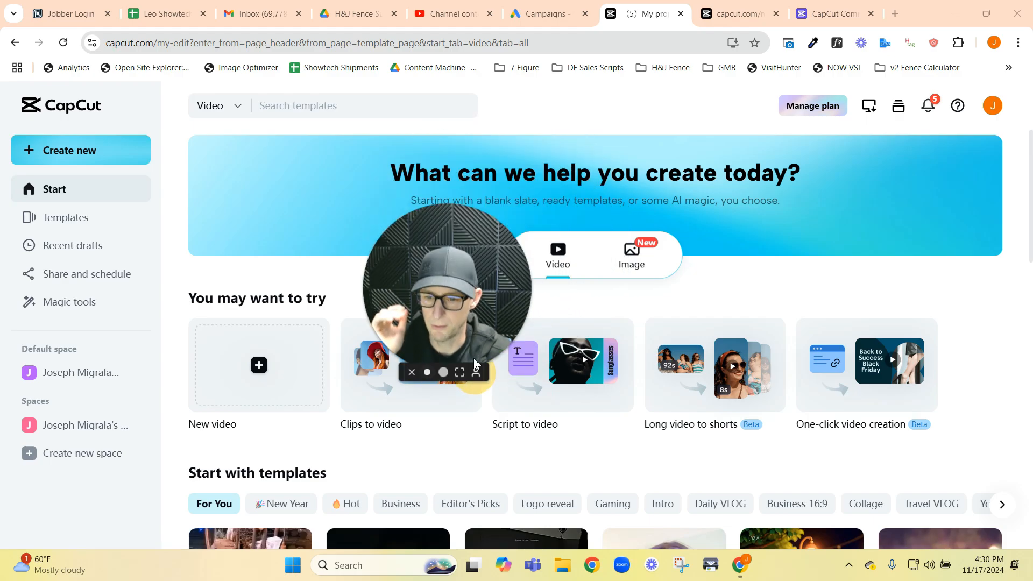
left_click_drag(462, 336, 1011, 509)
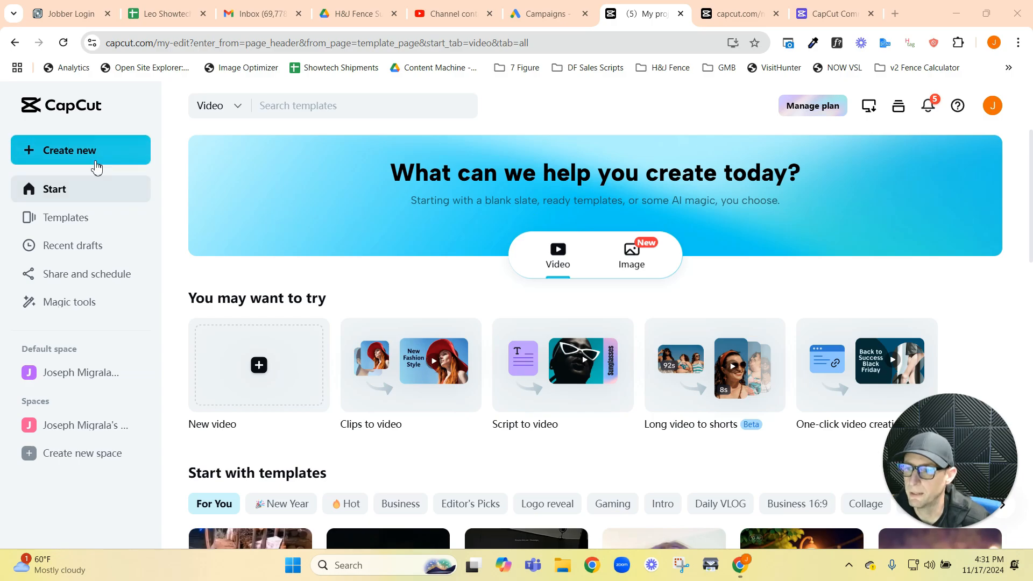
left_click(24, 152)
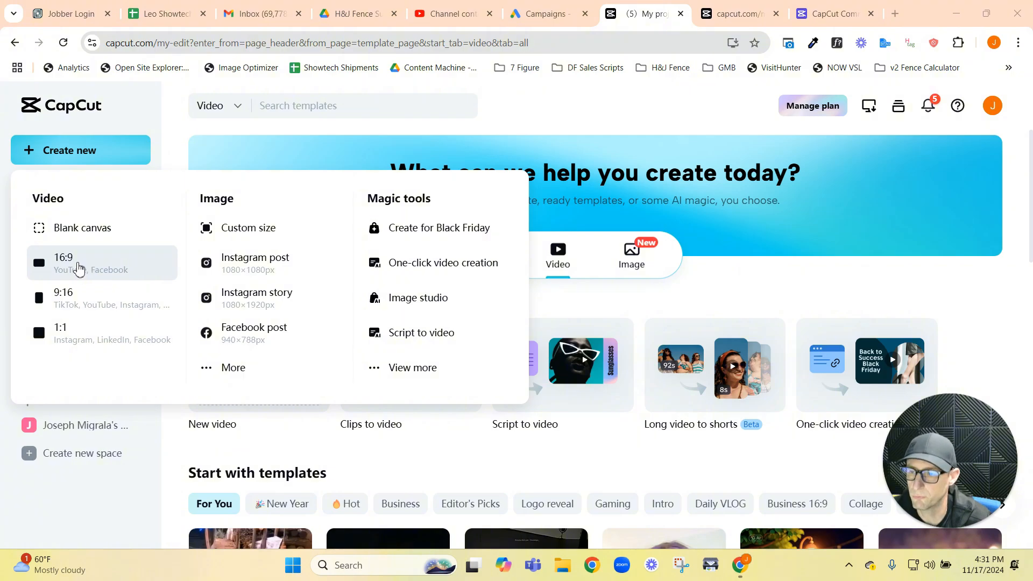
left_click(174, 131)
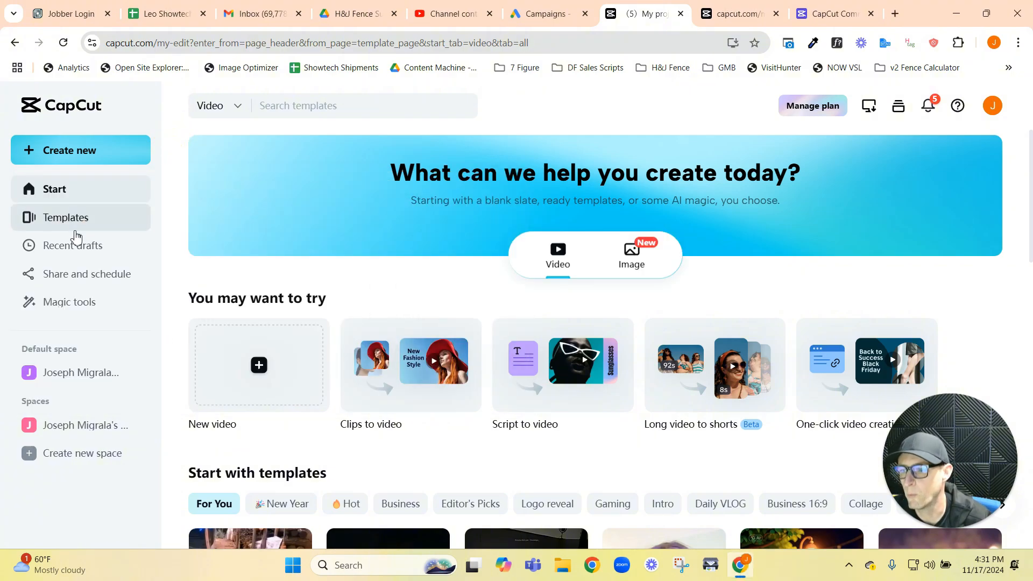
Step: Browse the Business category of the video templates and return to the start page
left_click(76, 227)
scroll(521, 505, "down", 5)
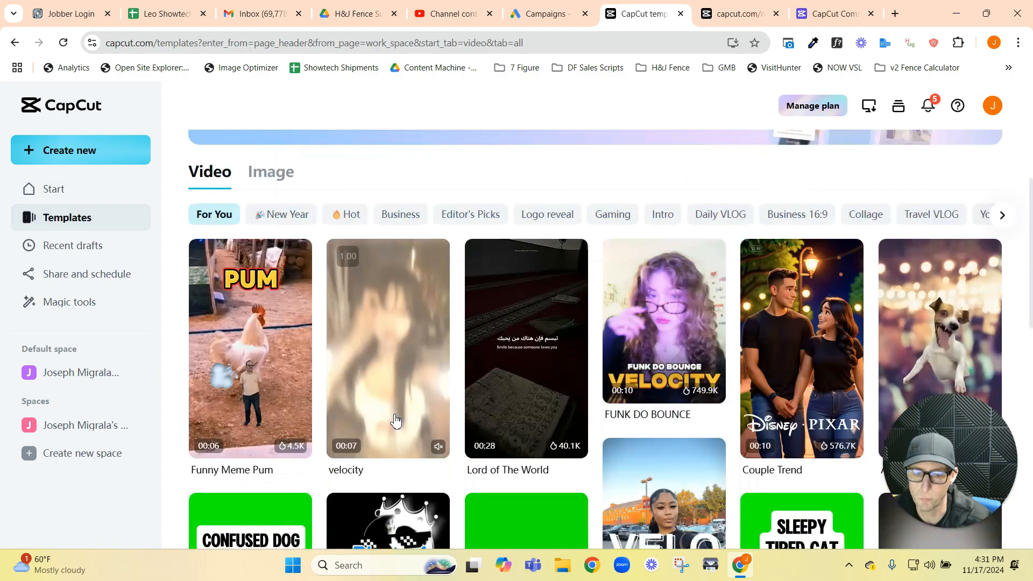
scroll(352, 166, "up", 5)
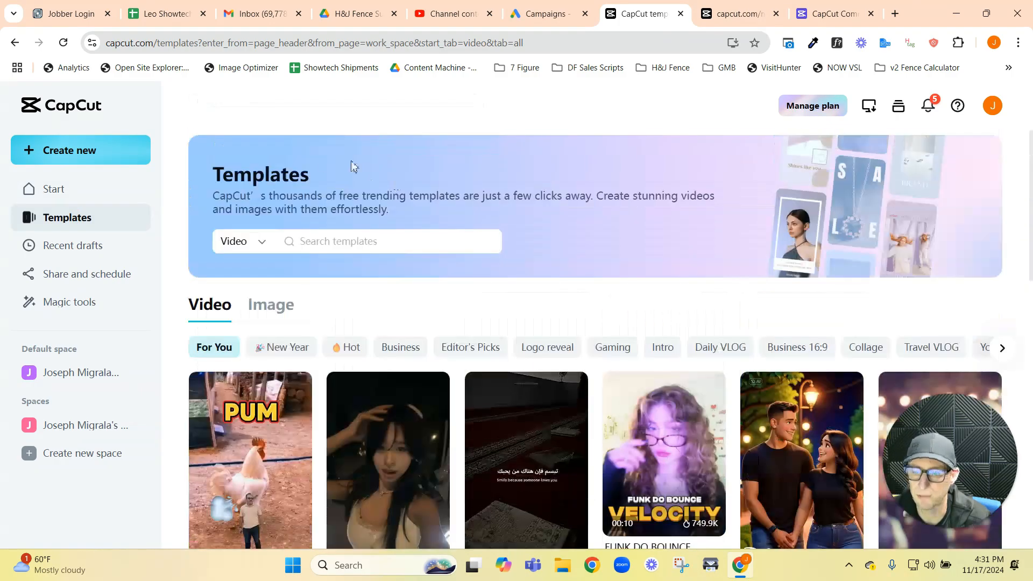
left_click(401, 348)
scroll(648, 390, "down", 3)
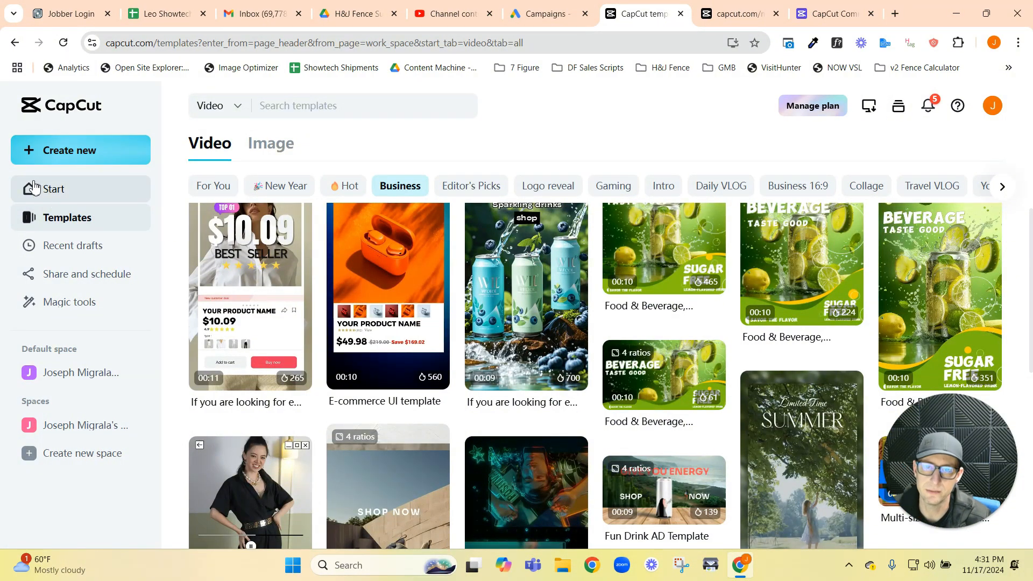
left_click(63, 198)
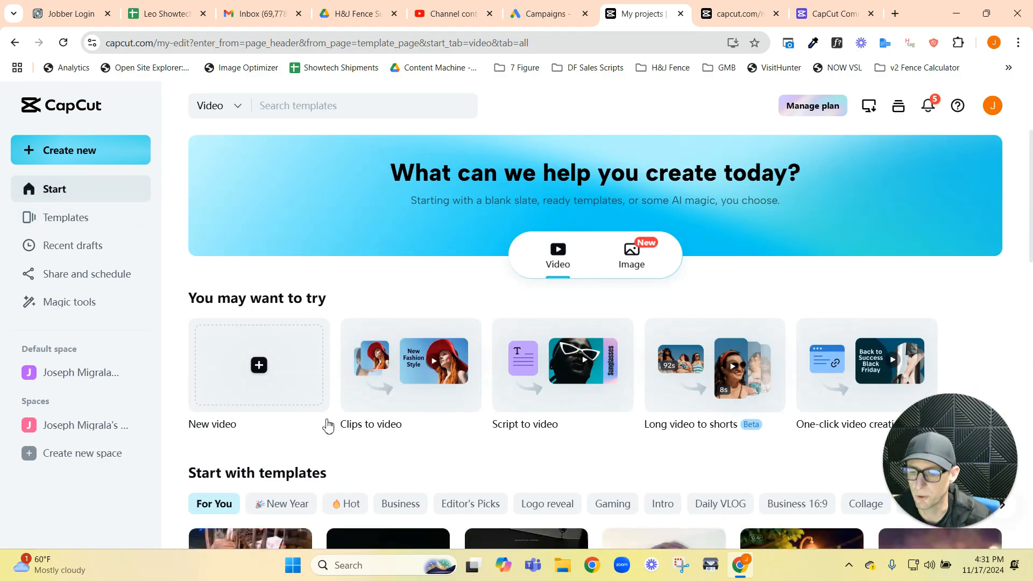
Step: Create a new video project in the 9:16 format
left_click(80, 155)
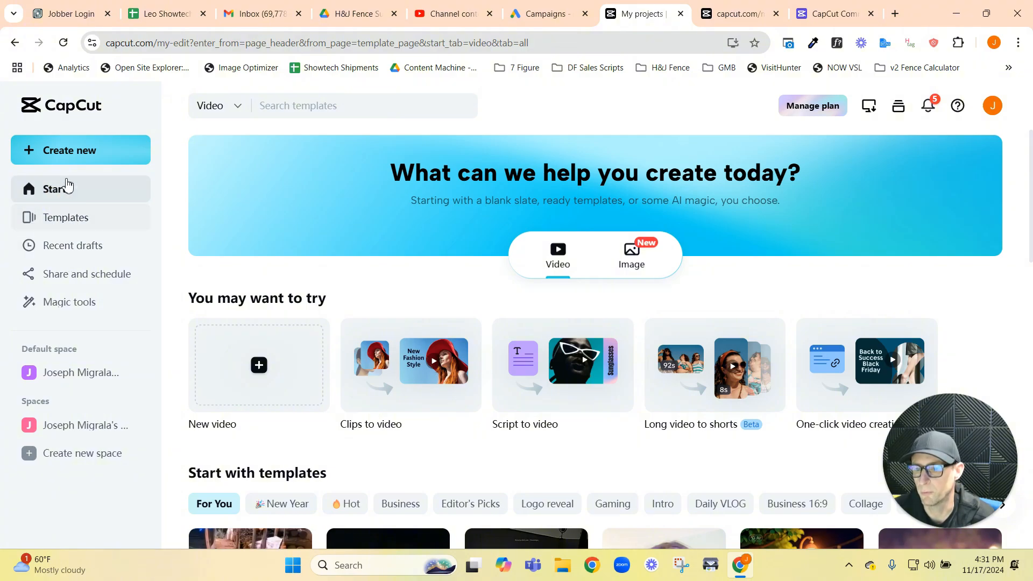
mouse_move(70, 149)
left_click(67, 294)
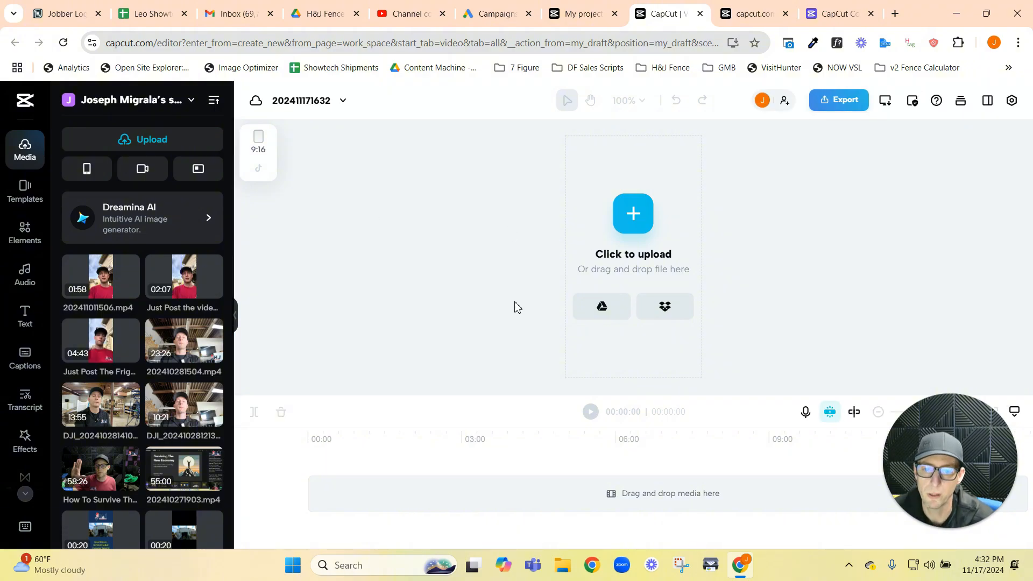
Step: Add the 4:43 clip "Just Post The Friggin Video" from the already uploaded media to the start of the timeline
left_click(631, 221)
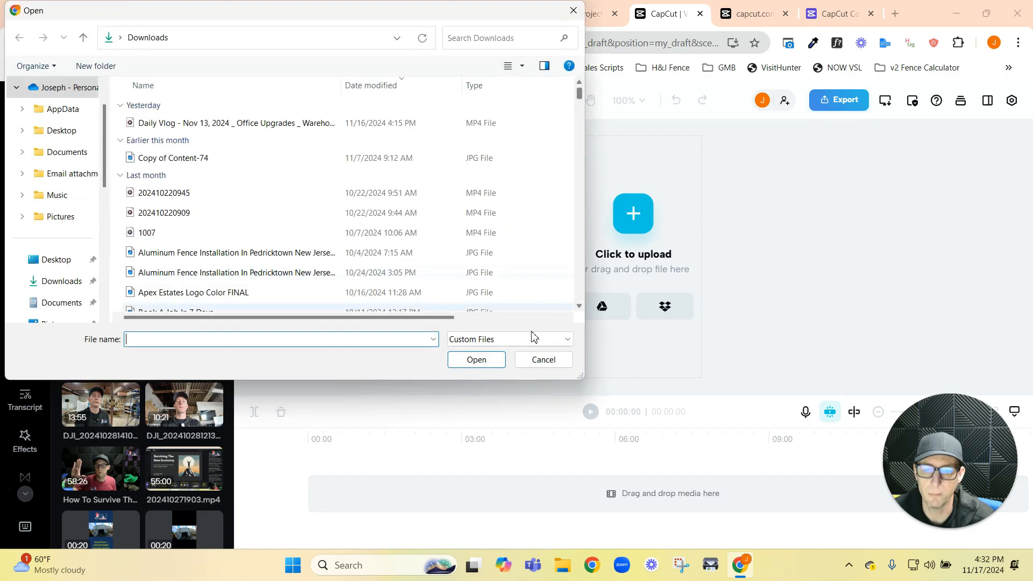
left_click(544, 359)
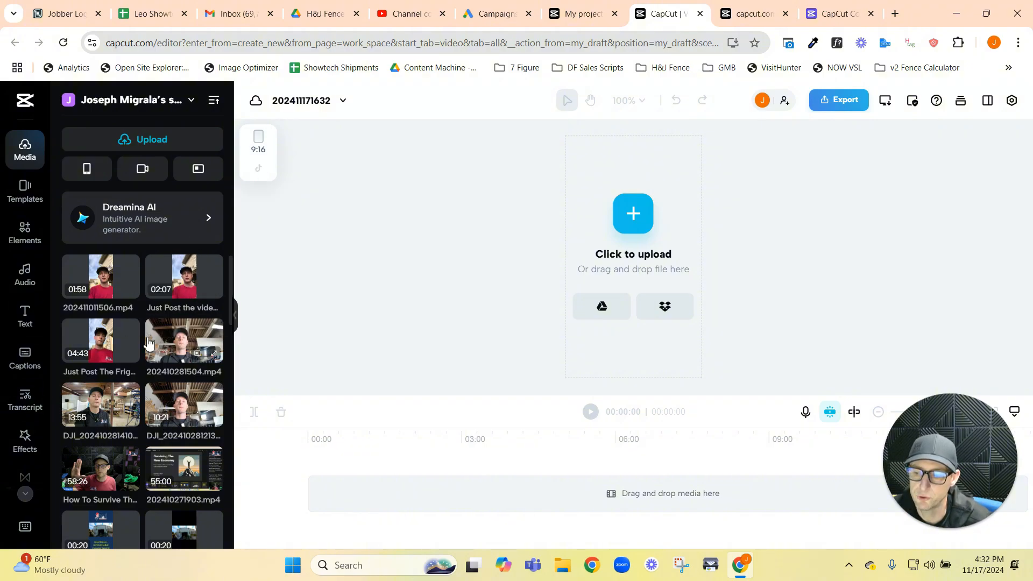
scroll(113, 334, "up", 3)
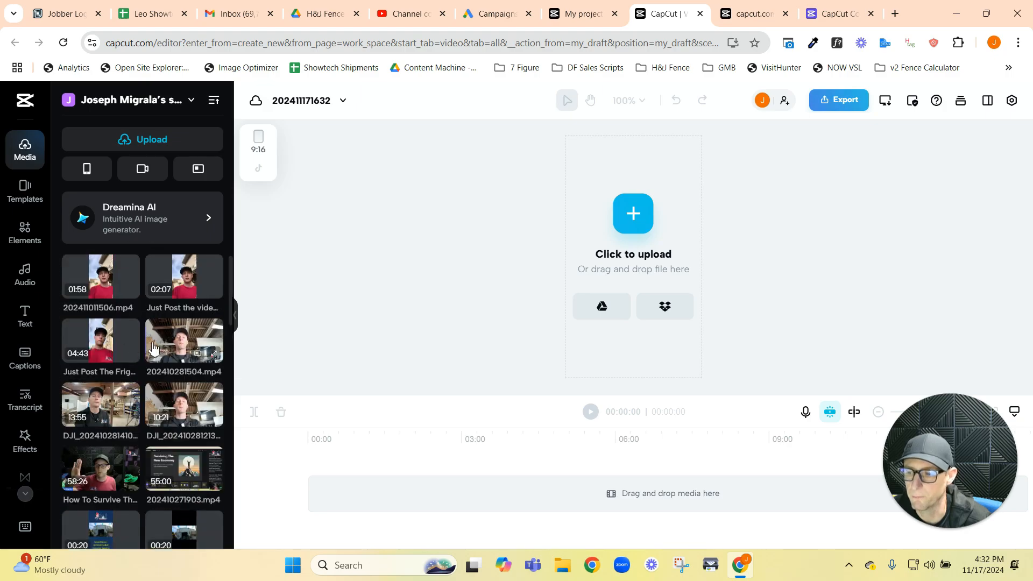
left_click_drag(103, 344, 323, 508)
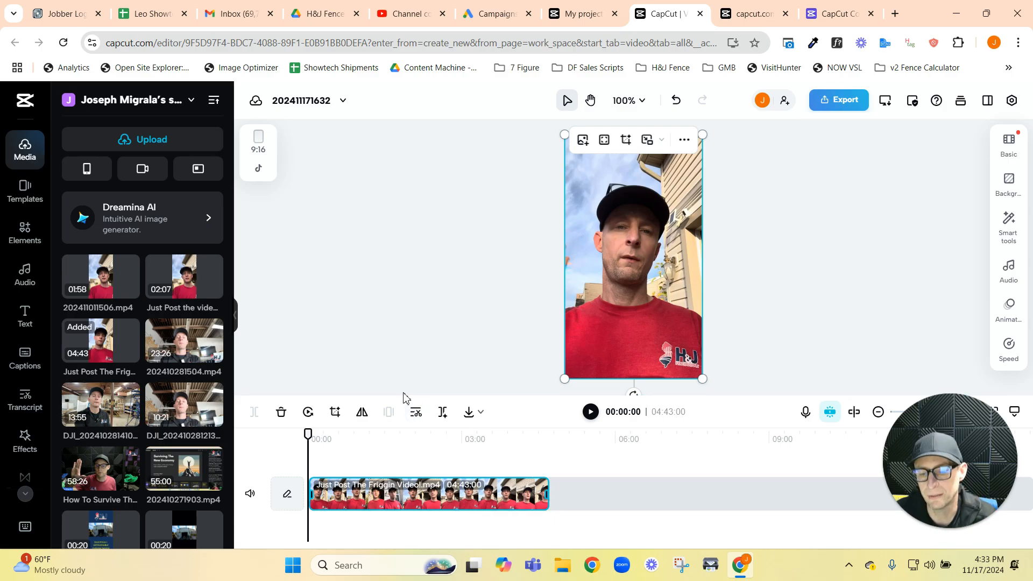
Step: Transcribe the timeline clip for transcript-based editing with English (US) as the media language
left_click(417, 412)
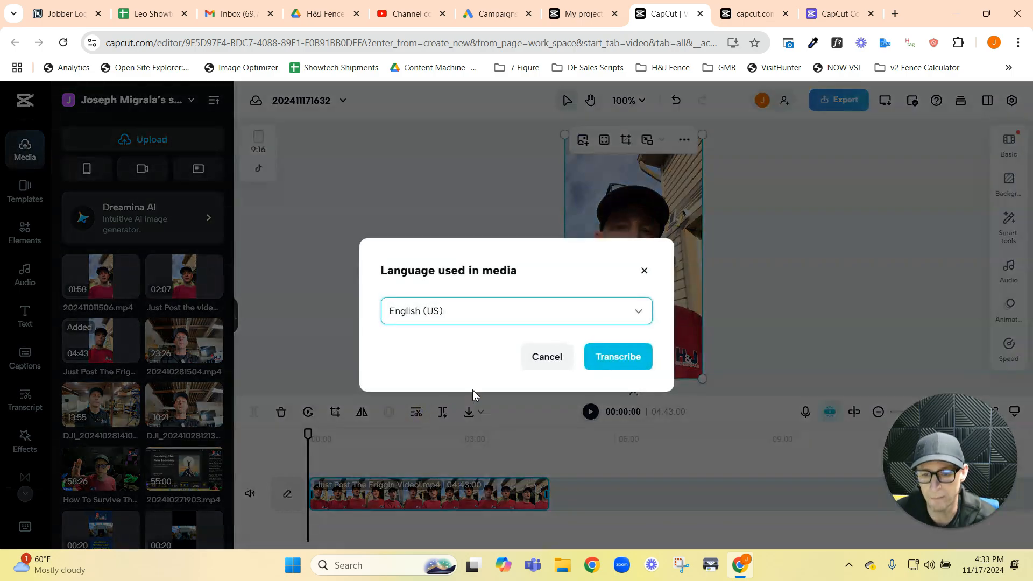
left_click(627, 356)
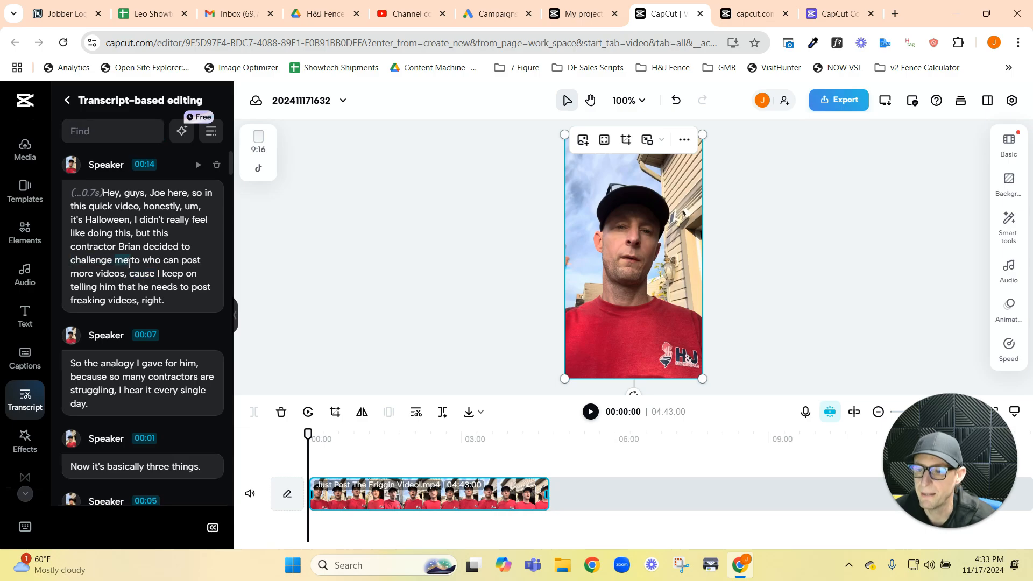
Step: Examine the clip's transcript, skimming the spoken segments and coming back to the first one
scroll(221, 284, "down", 10)
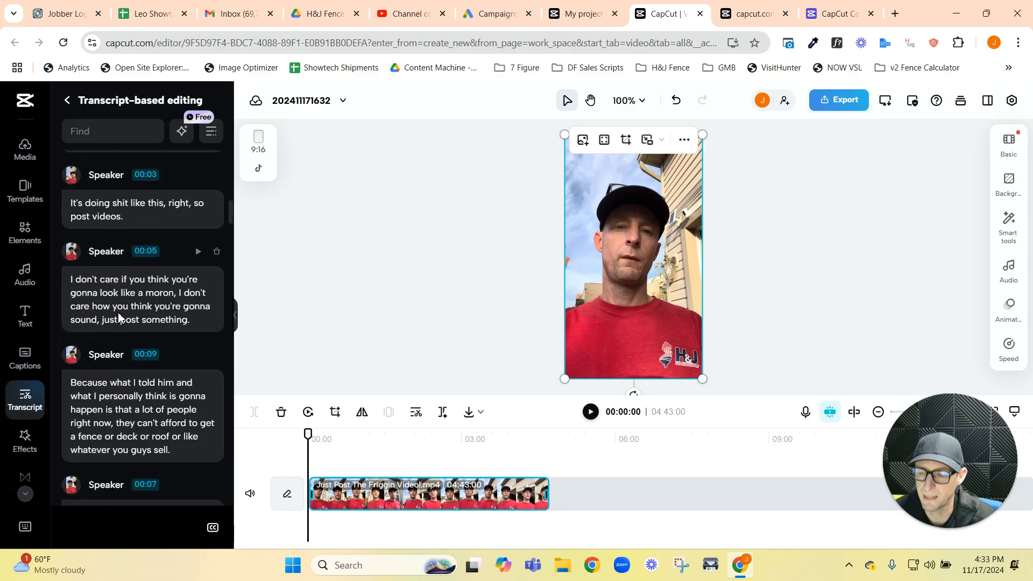
scroll(95, 403, "down", 3)
scroll(177, 356, "down", 3)
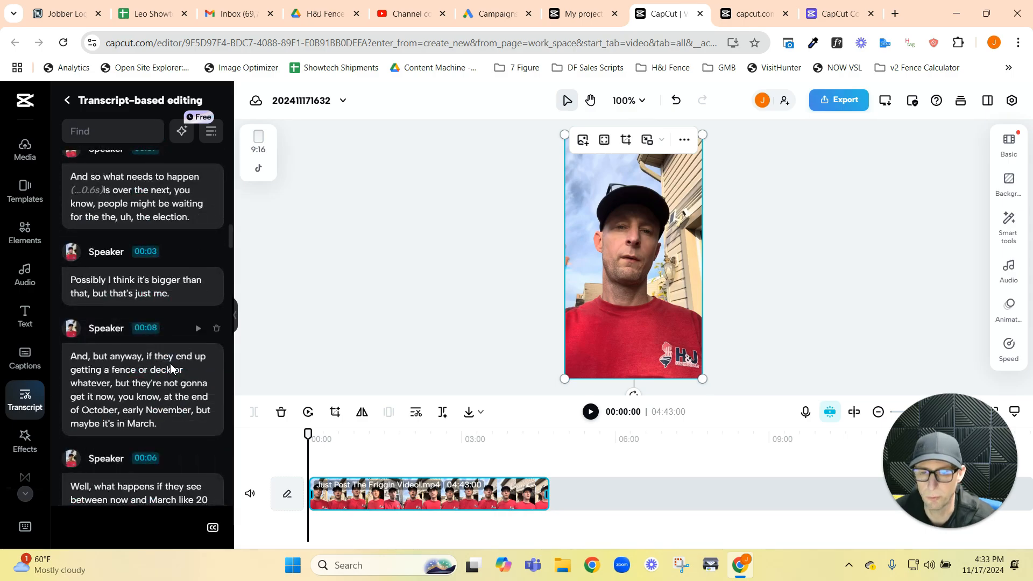
double_click(171, 368)
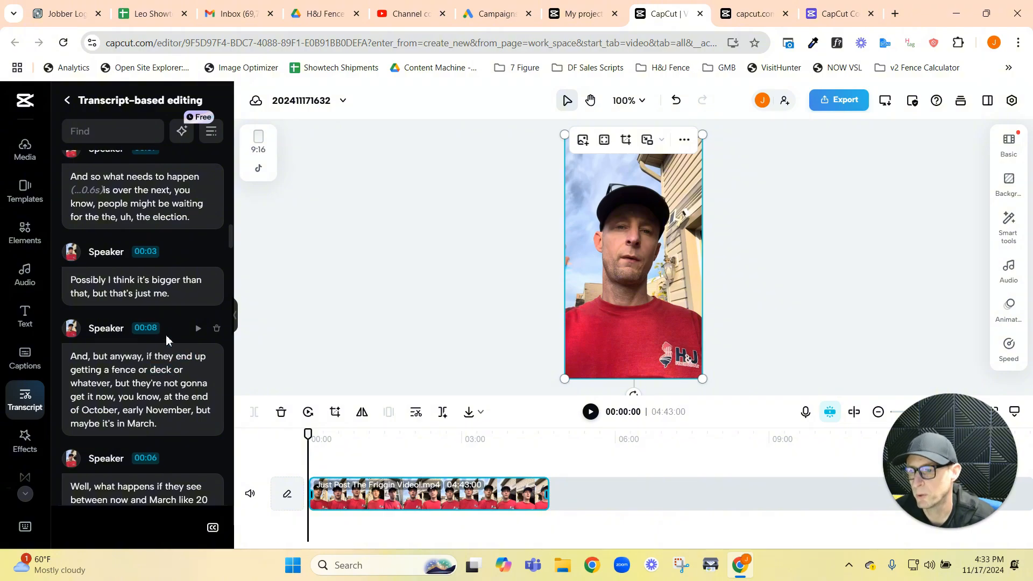
scroll(167, 356, "down", 10)
scroll(135, 357, "up", 3)
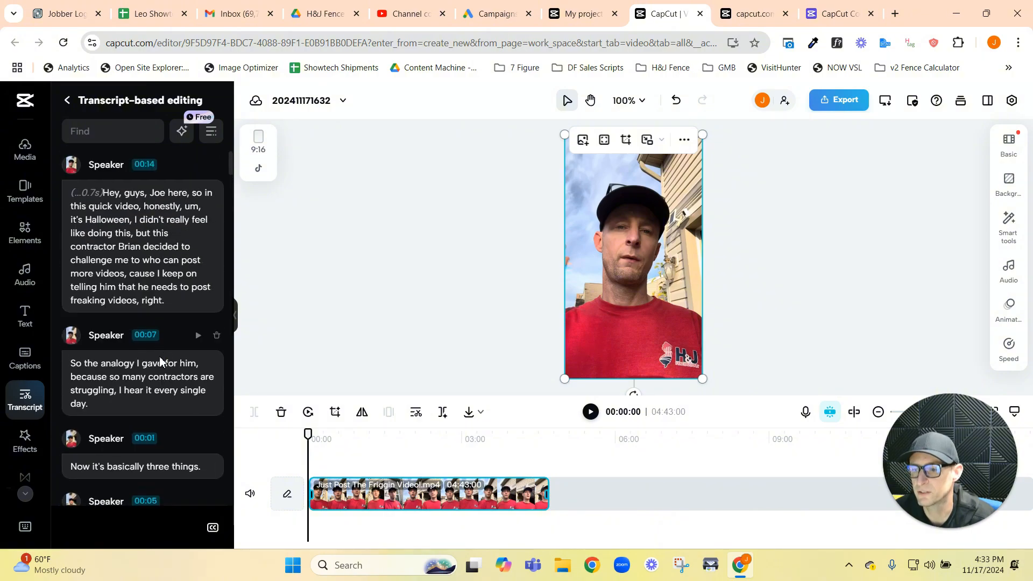
scroll(97, 364, "down", 10)
scroll(105, 377, "up", 10)
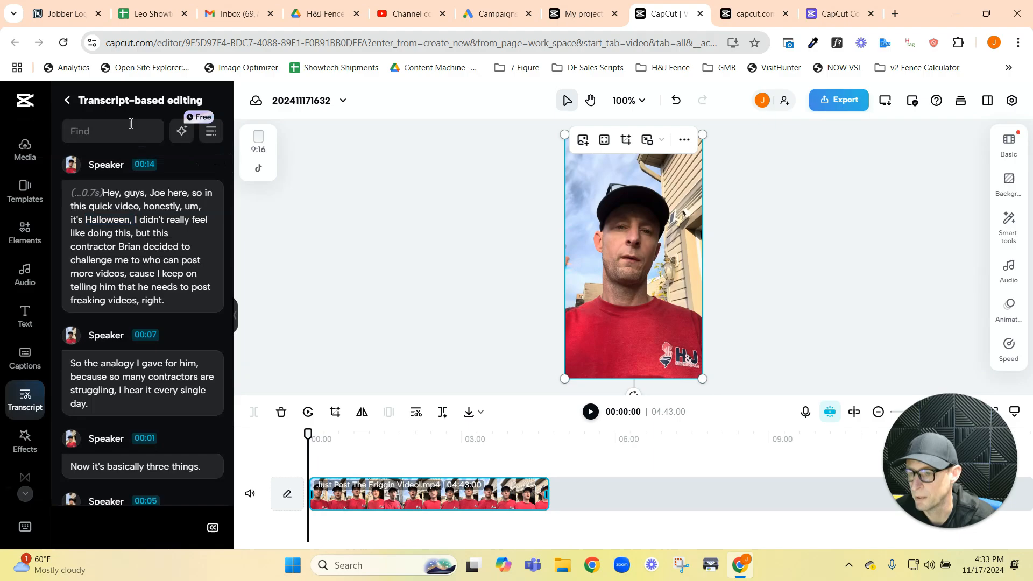
Step: Search the transcript for the contractor's first name, go to the next match and return to the first segment
left_click(94, 132)
type("brian")
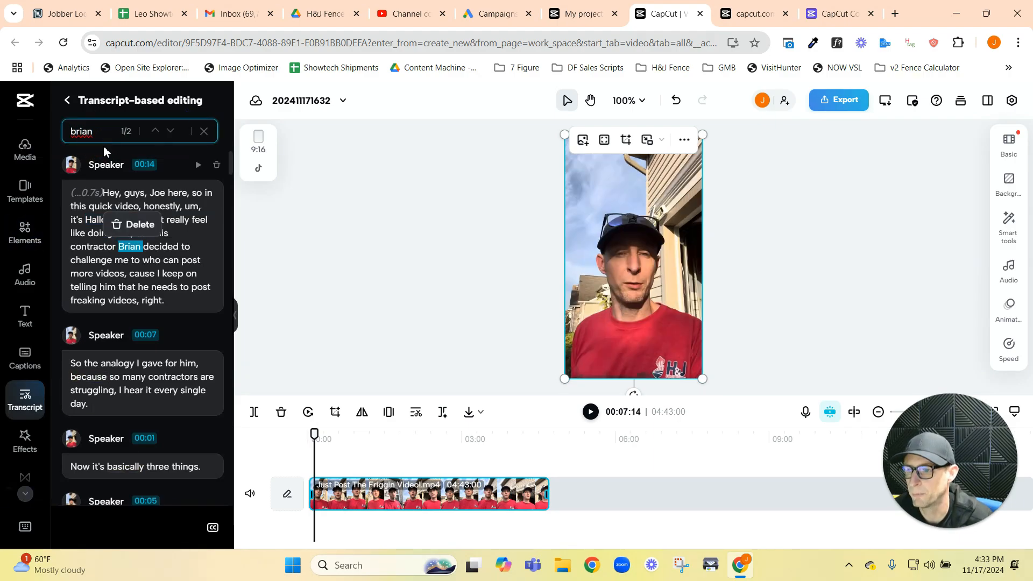
left_click(170, 130)
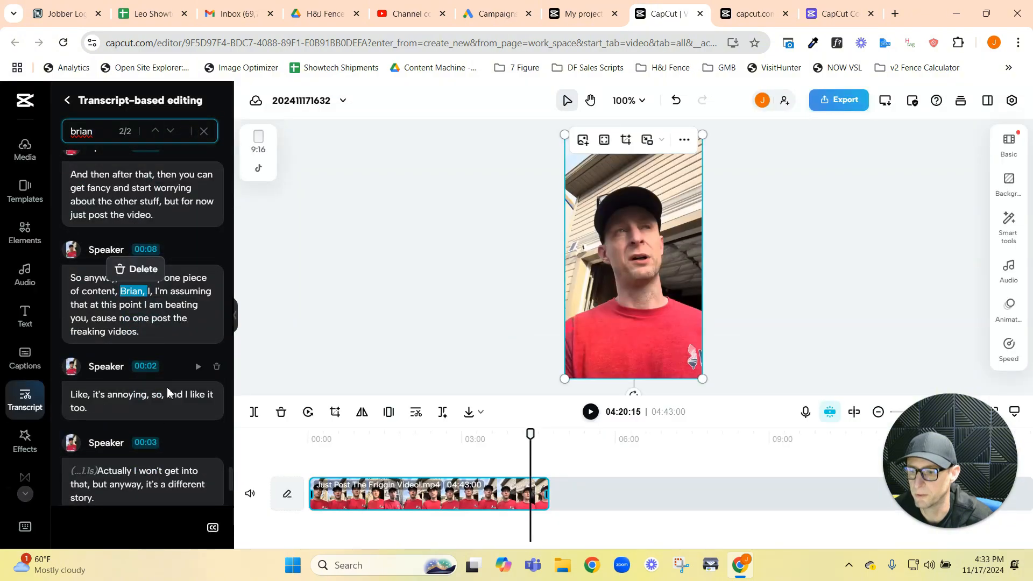
scroll(108, 339, "up", 10)
scroll(101, 333, "up", 10)
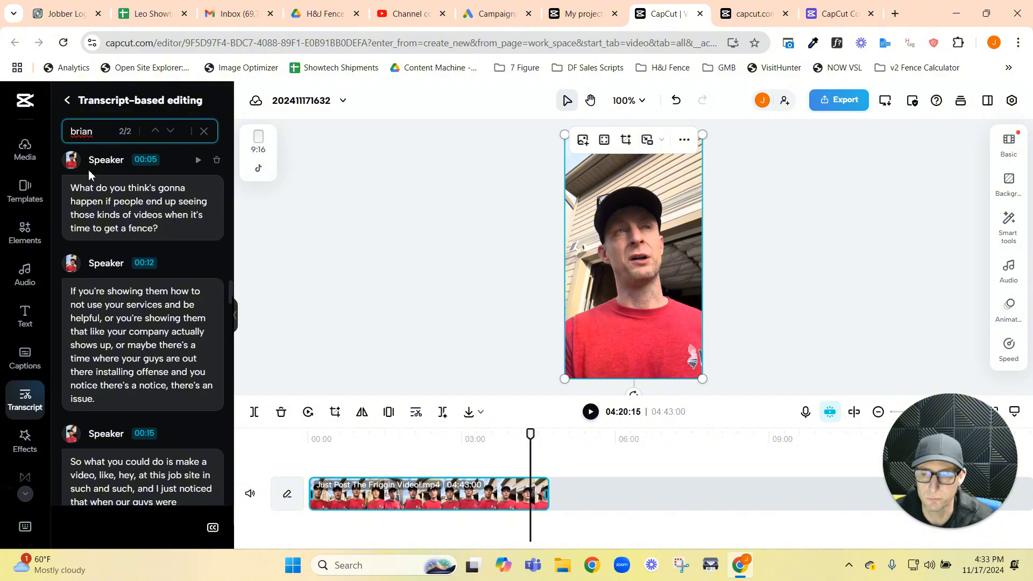
scroll(115, 278, "up", 3)
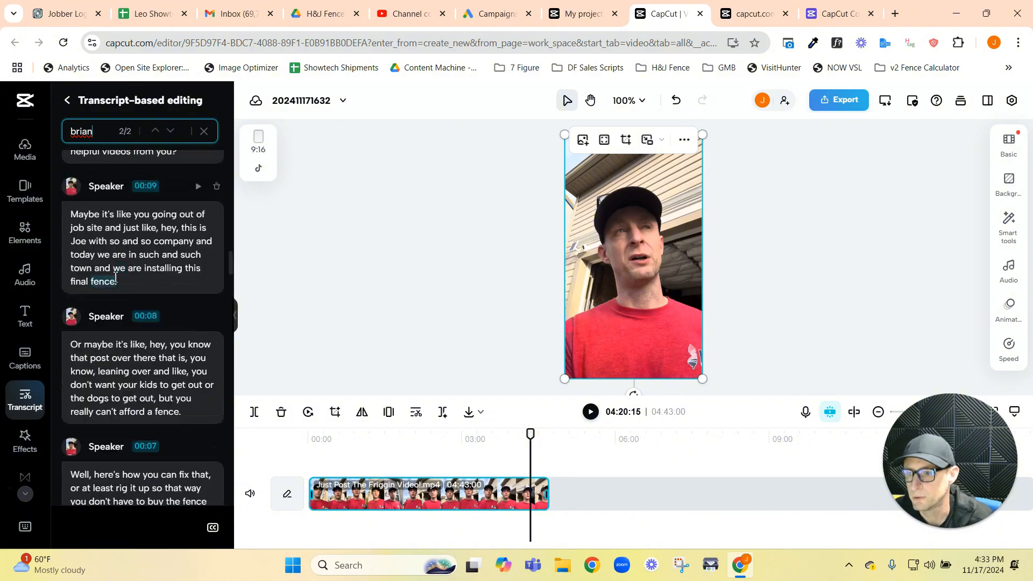
scroll(159, 306, "up", 10)
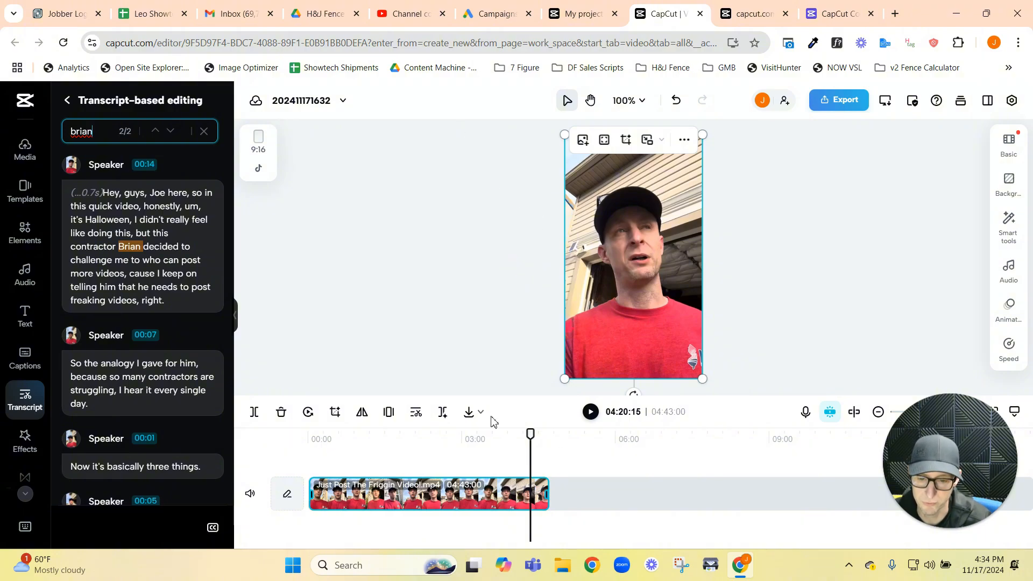
Step: Preview the clip's opening from the beginning and delete the 0.7 s pause before "Hey, guys" through the transcript
left_click_drag(535, 434, 307, 435)
scroll(80, 292, "down", 10)
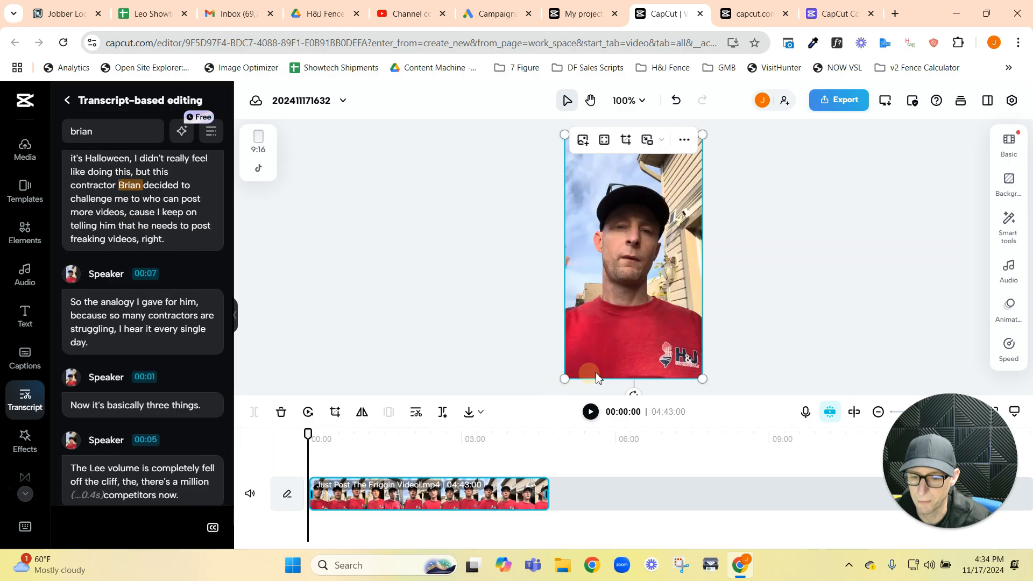
scroll(70, 302, "up", 10)
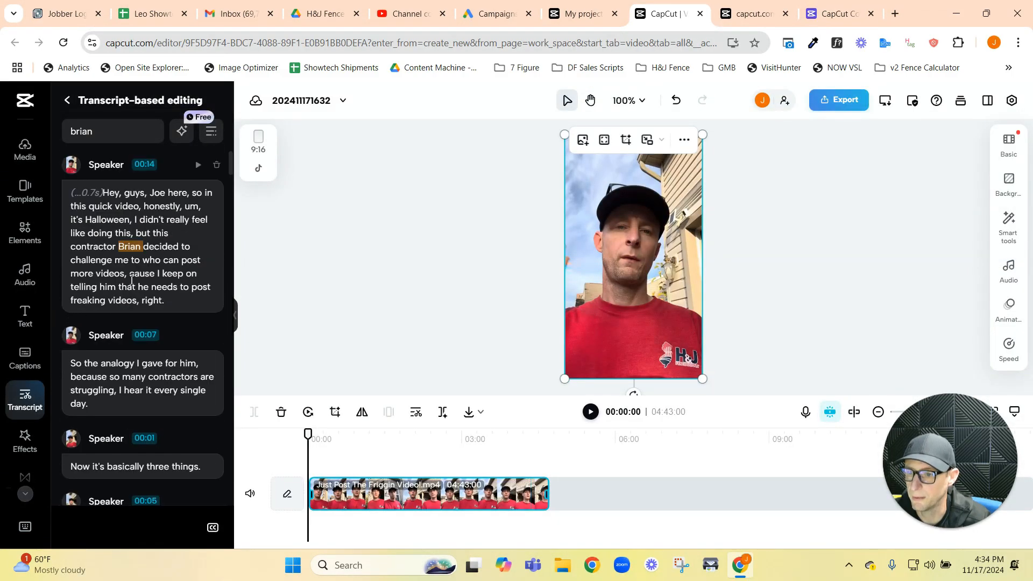
left_click(93, 204)
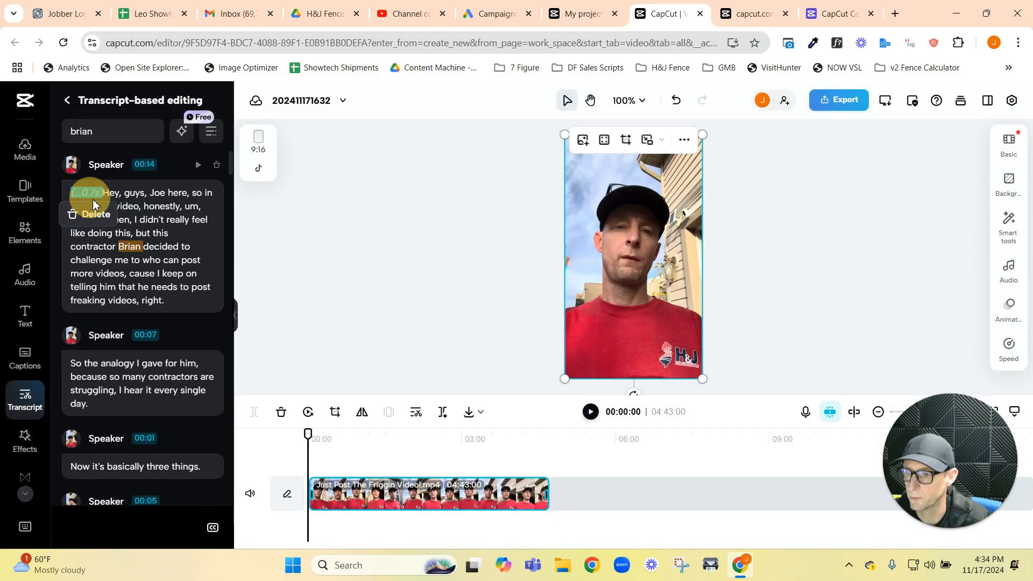
left_click(590, 413)
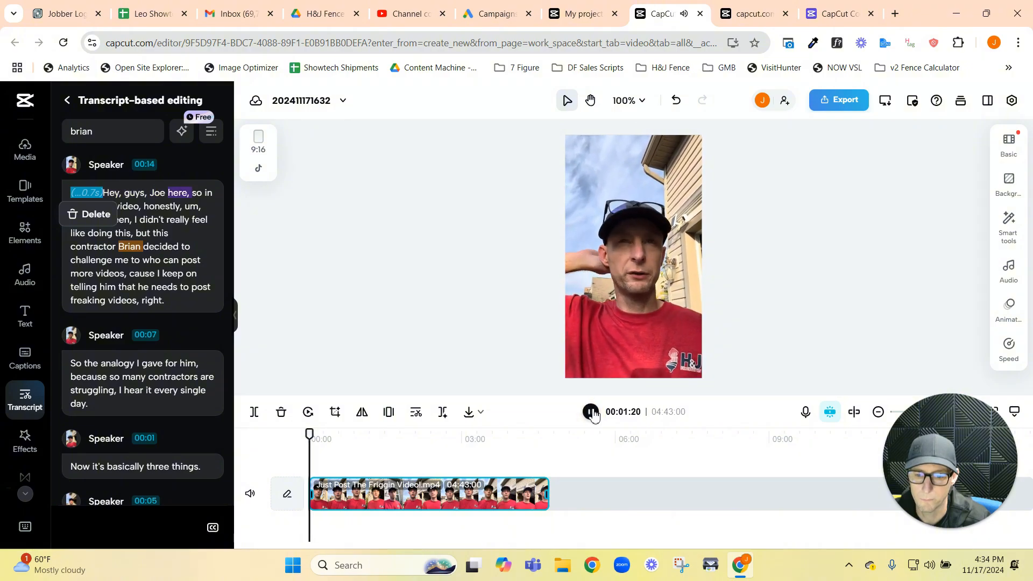
left_click(591, 412)
left_click(592, 300)
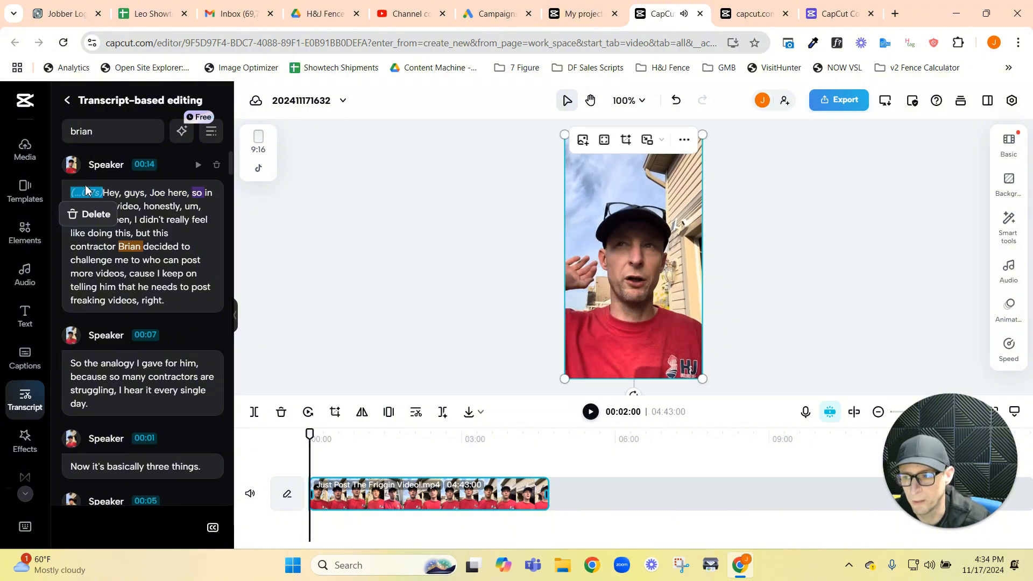
left_click(97, 199)
left_click(93, 216)
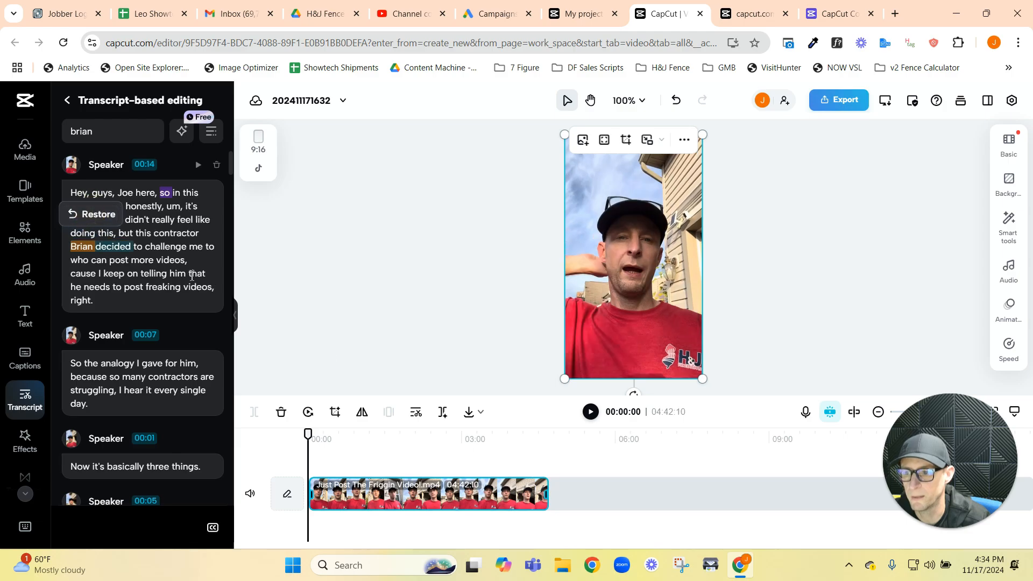
Step: Play the trimmed opening twice from the start of the timeline, stopping after about one second
left_click(591, 412)
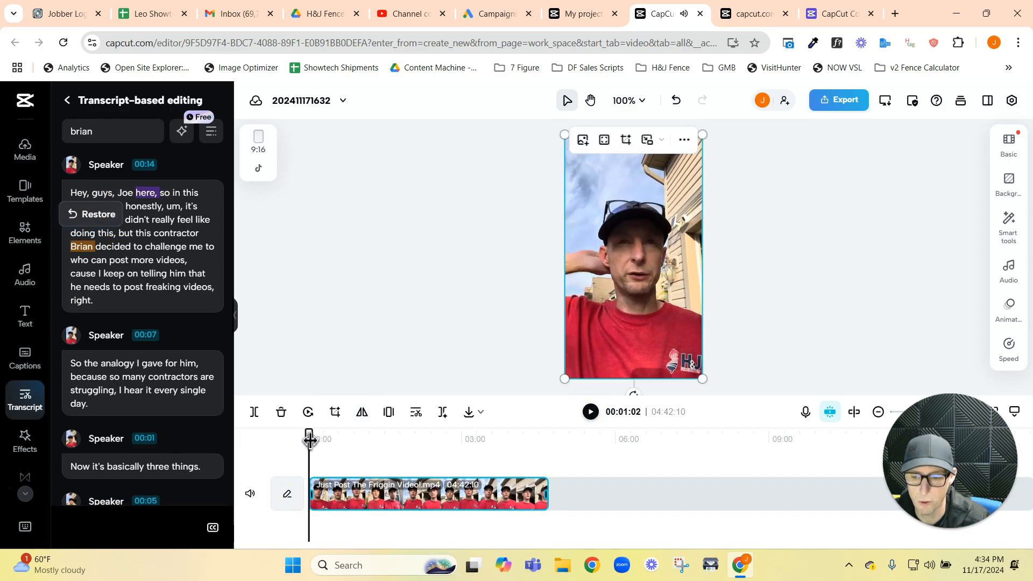
left_click(263, 438)
left_click(591, 412)
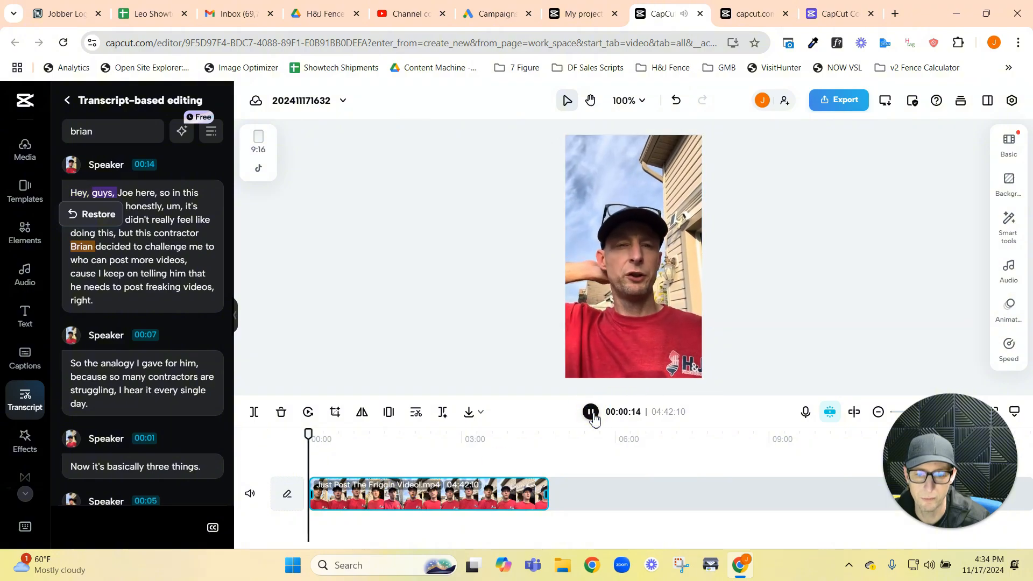
left_click(592, 414)
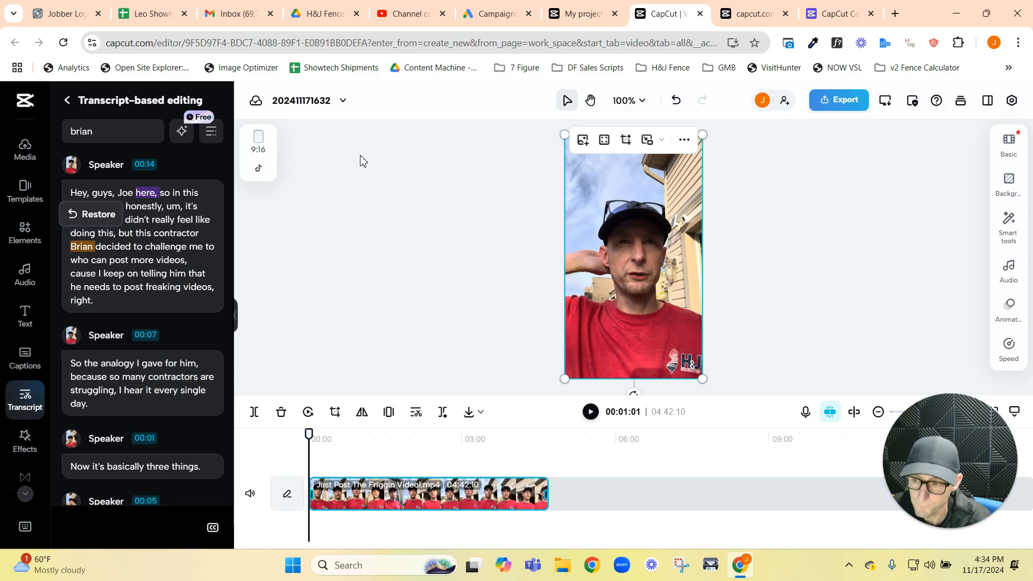
Step: Delete the 0.4 s pause before "competitors now" from the transcript
scroll(156, 257, "down", 6)
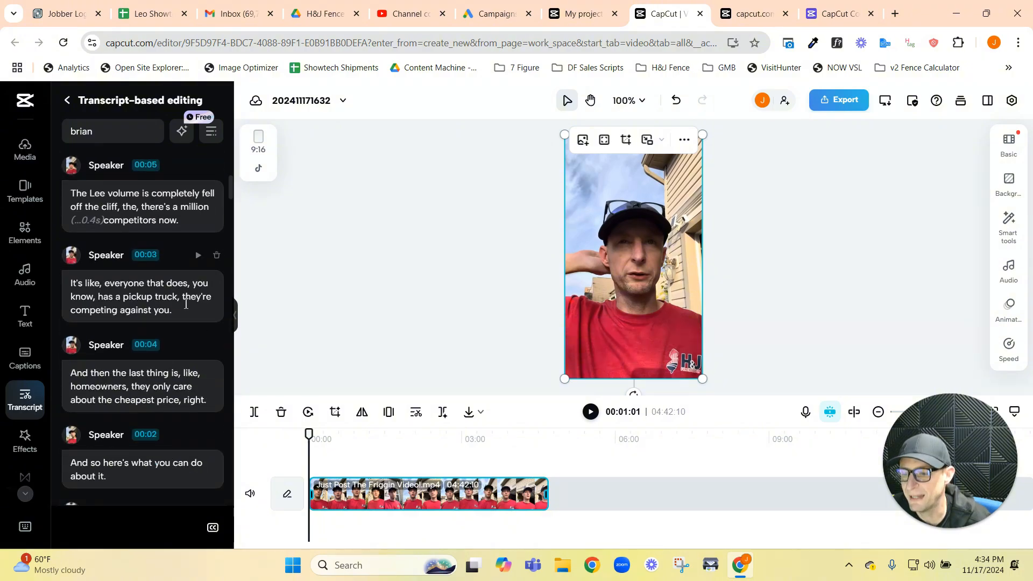
left_click(86, 219)
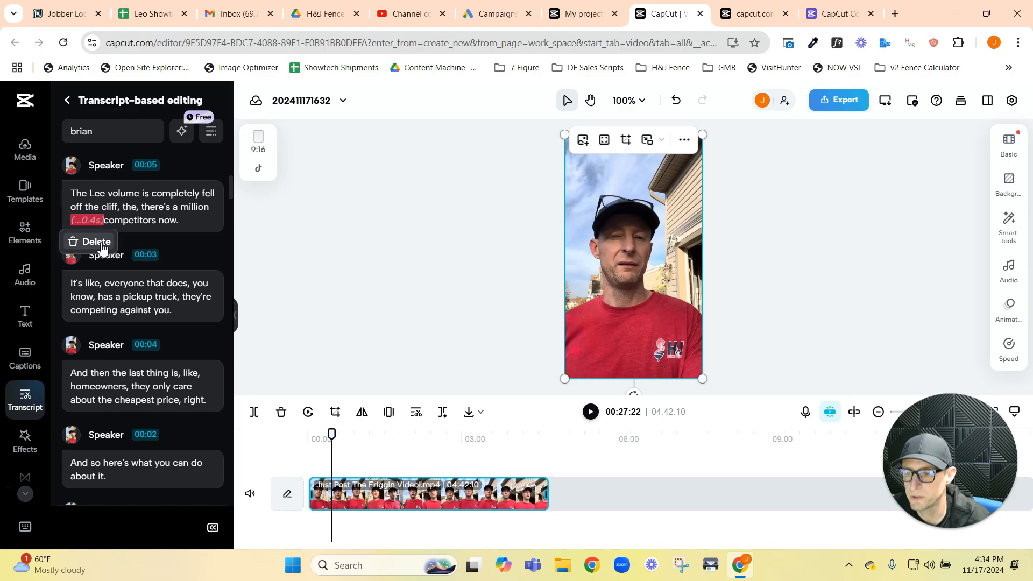
left_click(96, 241)
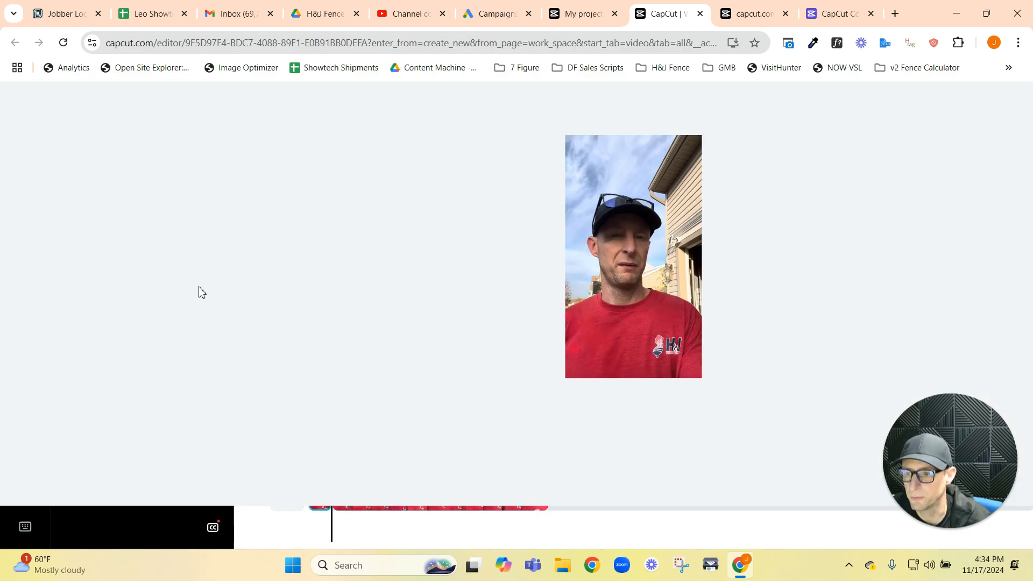
Step: Play the edited clip from the start of the timeline, stopping at about 15 seconds
scroll(200, 293, "up", 6)
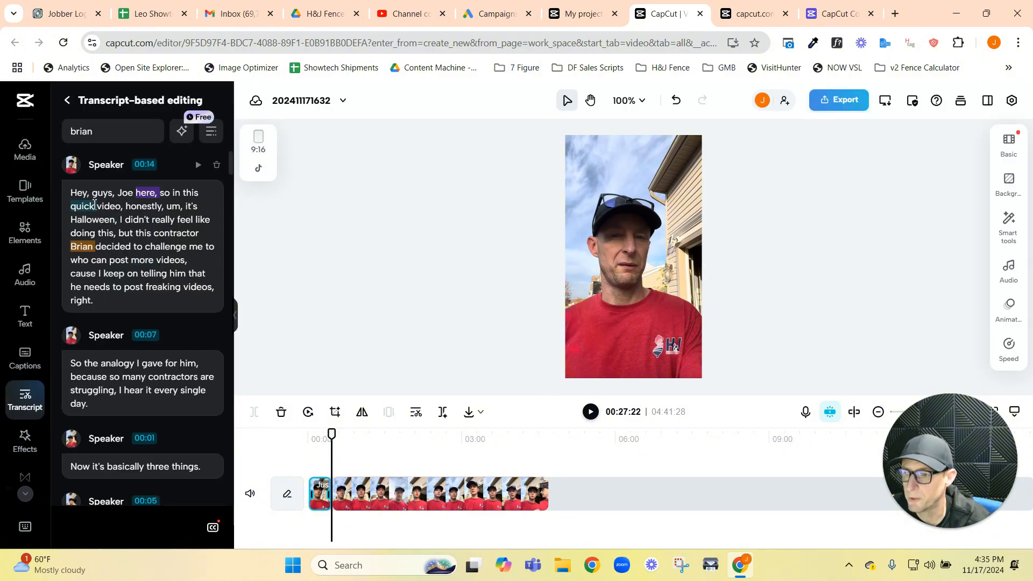
left_click(262, 450)
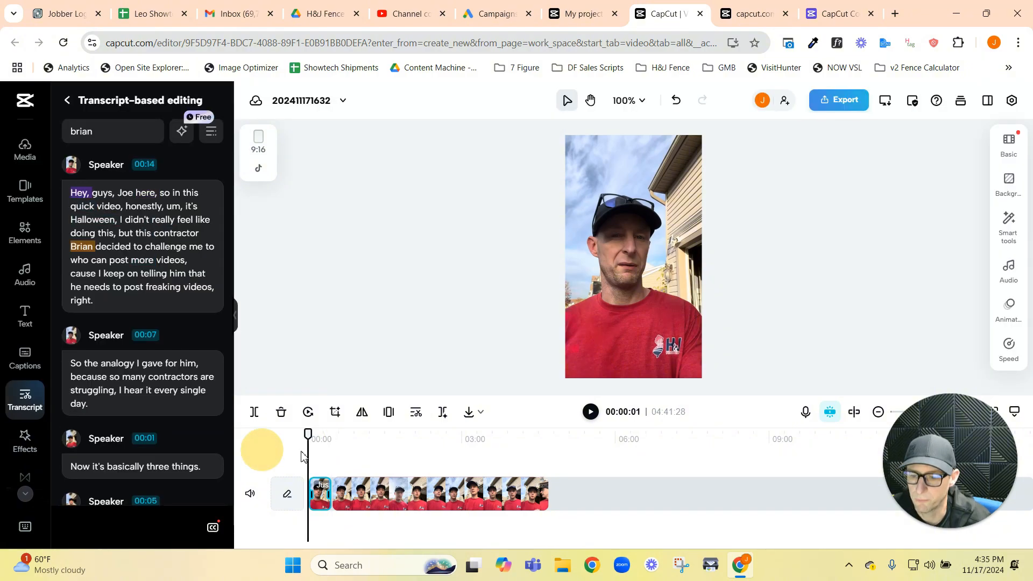
left_click(590, 412)
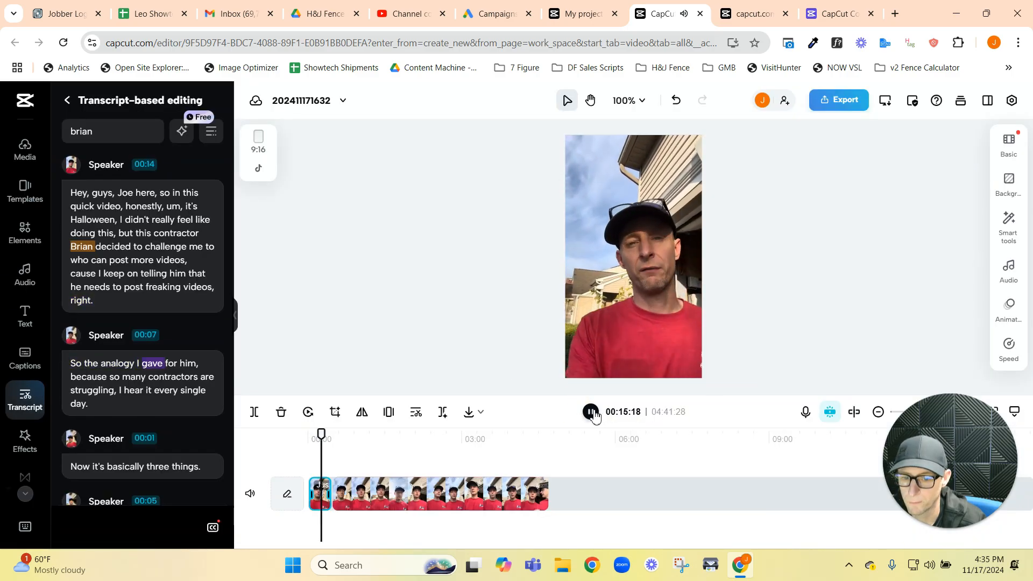
left_click(590, 412)
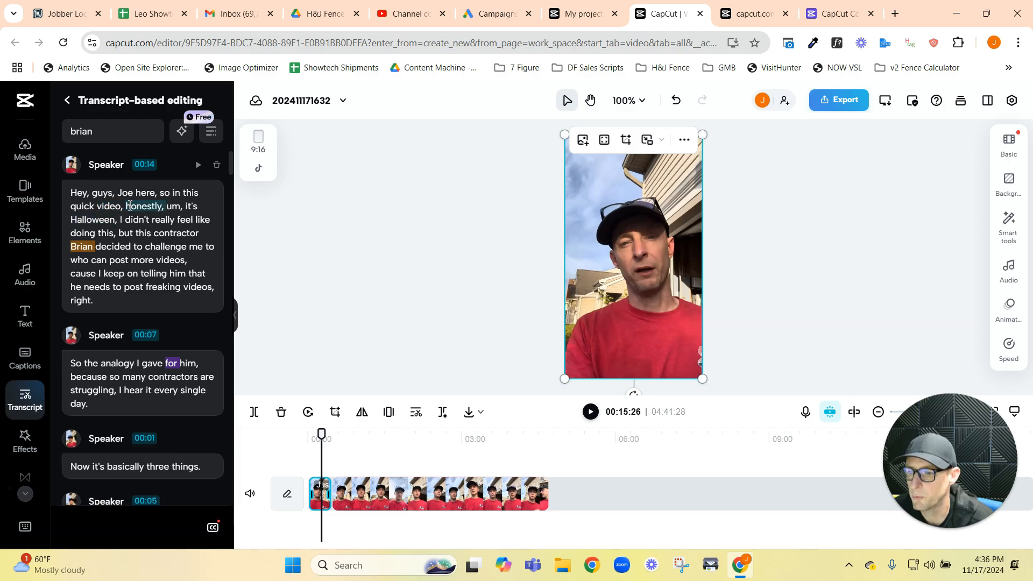
Step: Delete the text from "so in this quick video" through "right." in the first transcript segment, keeping only the greeting
scroll(140, 372, "down", 1)
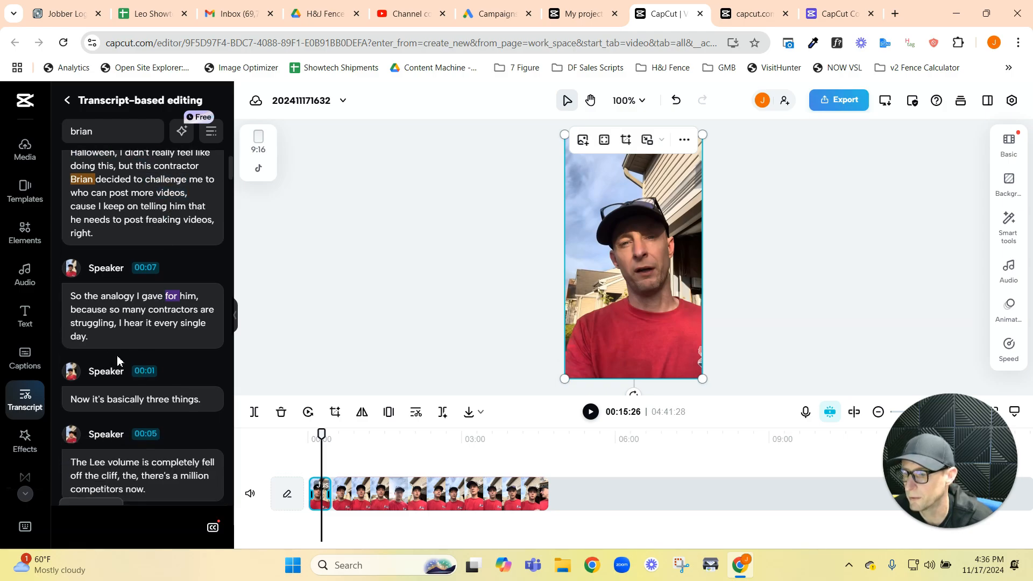
scroll(117, 361, "down", 1)
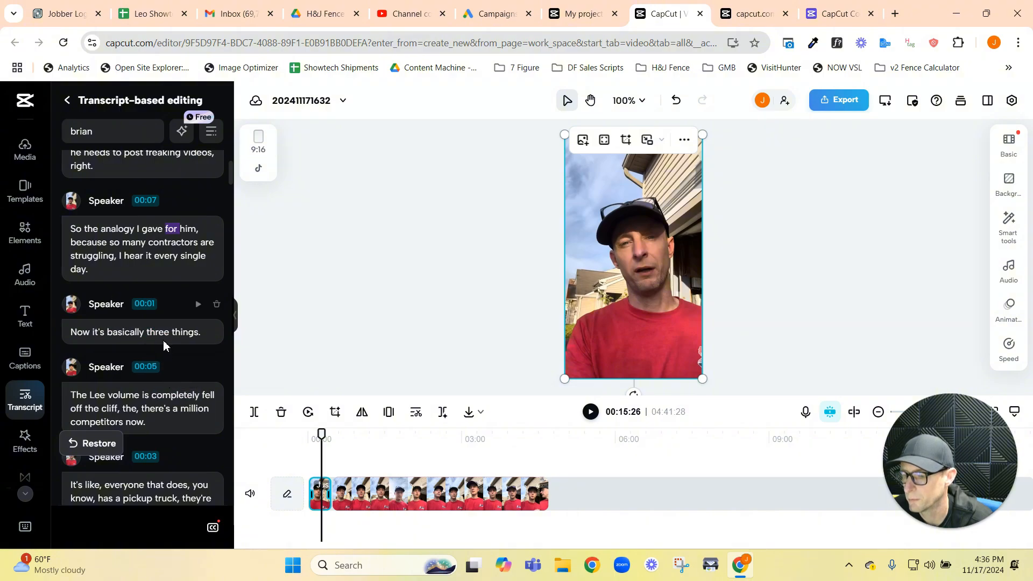
scroll(164, 345, "up", 2)
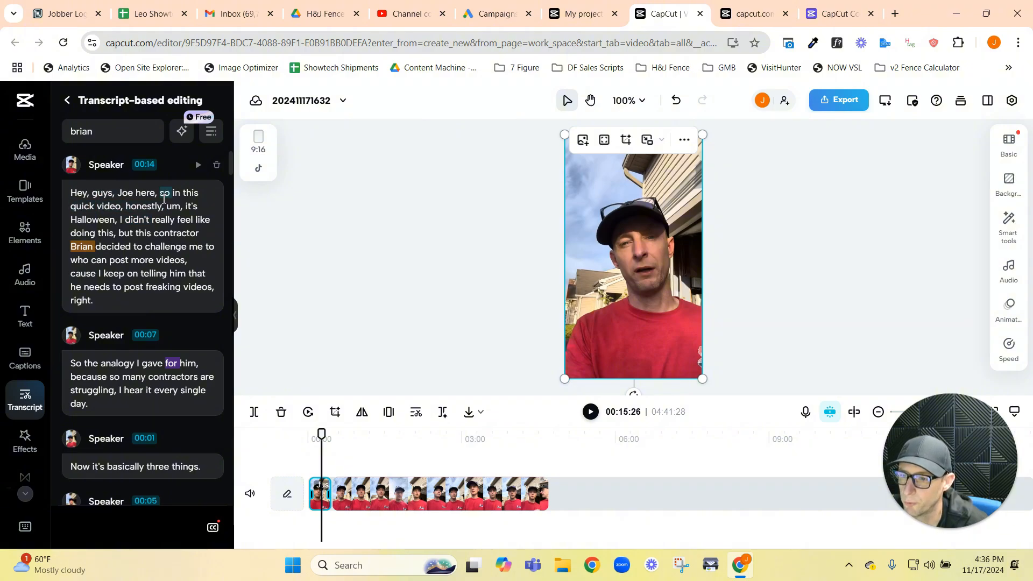
left_click_drag(164, 199, 102, 301)
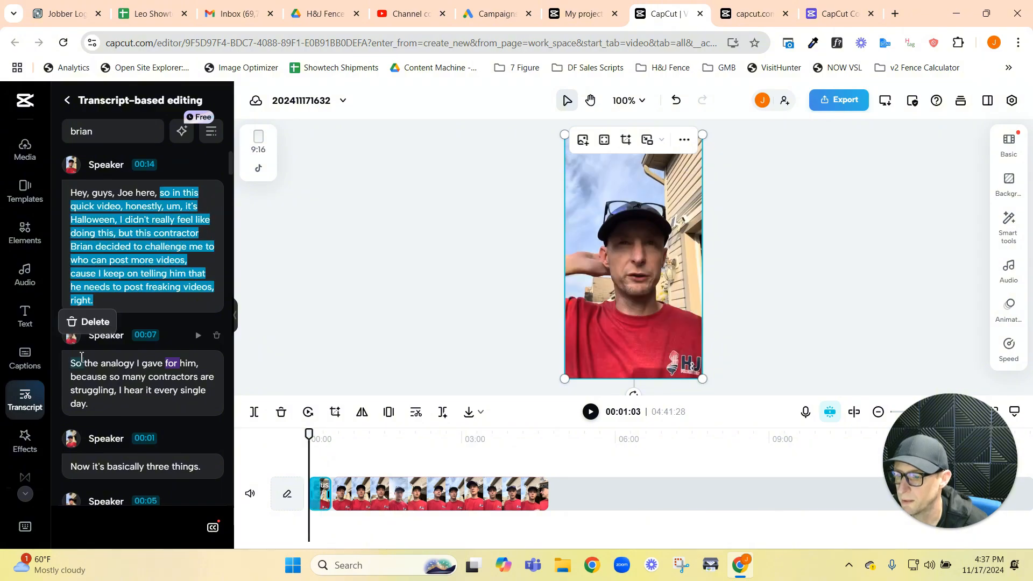
left_click(95, 321)
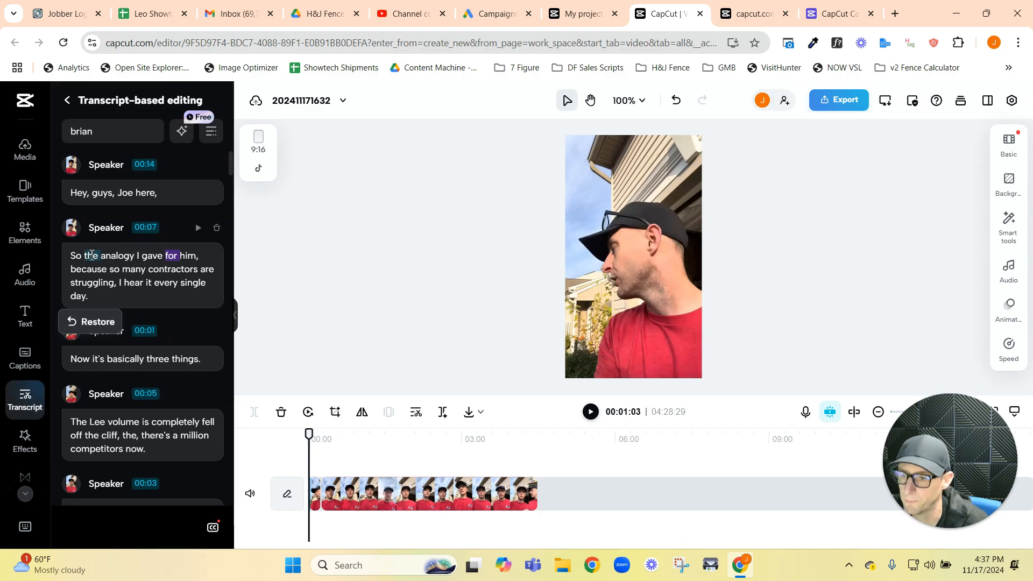
Step: Play the shortened opening from the start of the timeline, stopping at about six seconds
left_click(307, 438)
left_click(598, 415)
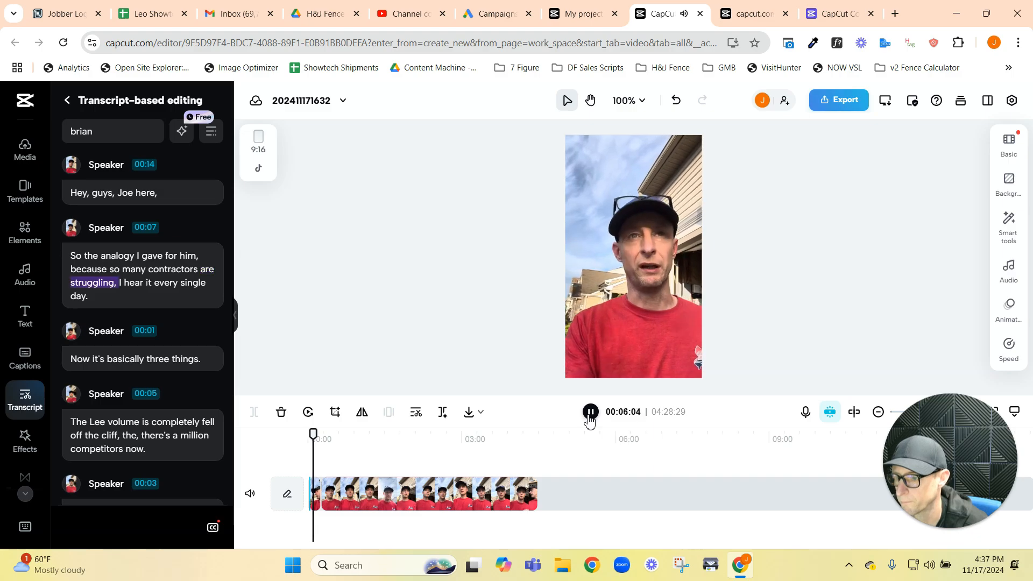
left_click(590, 414)
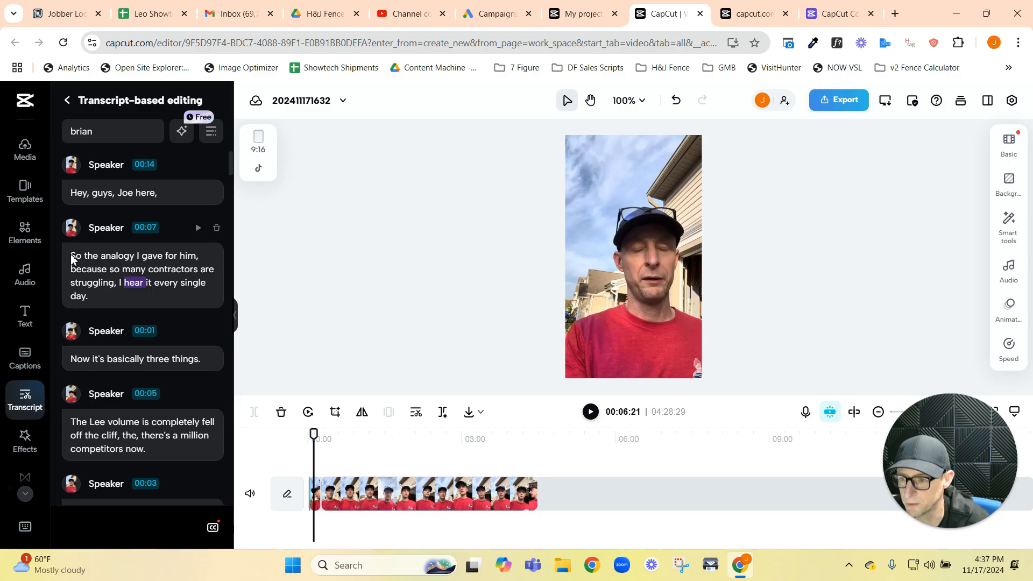
Step: Delete "So the analogy I gave for him, because" from the second transcript segment and preview the cut to about four seconds
left_click_drag(71, 259, 107, 269)
key("Delete")
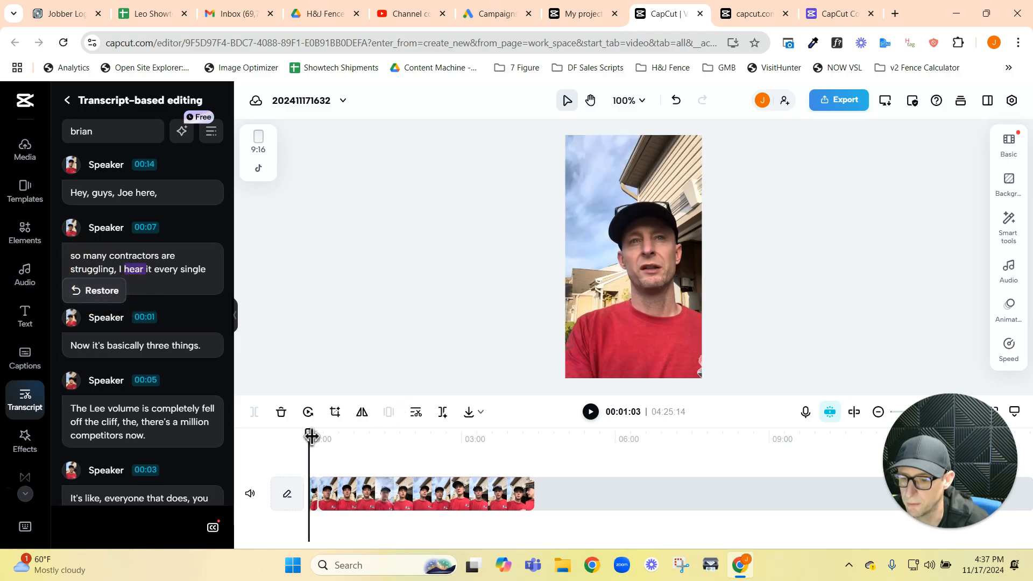
left_click(591, 412)
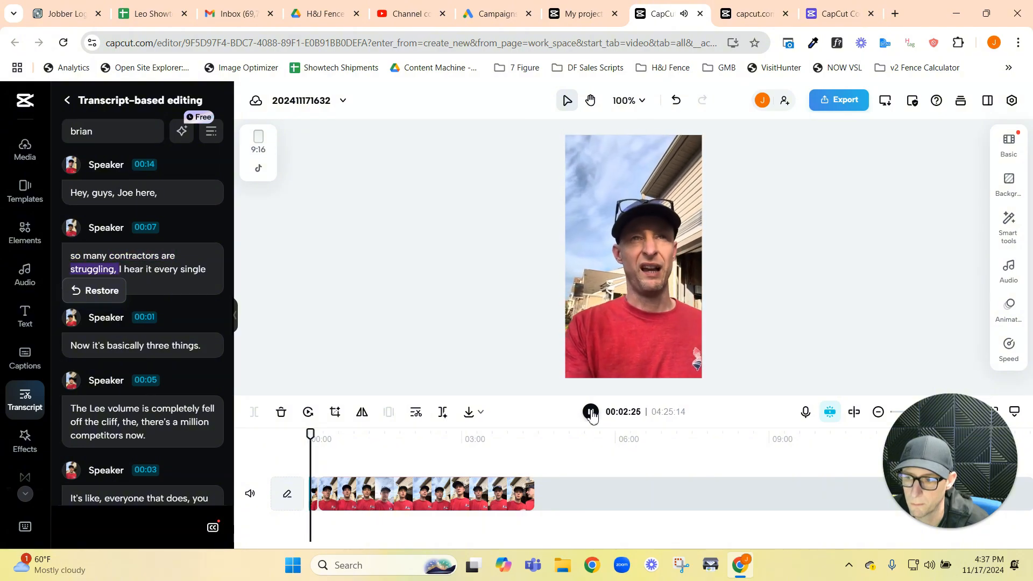
left_click(590, 413)
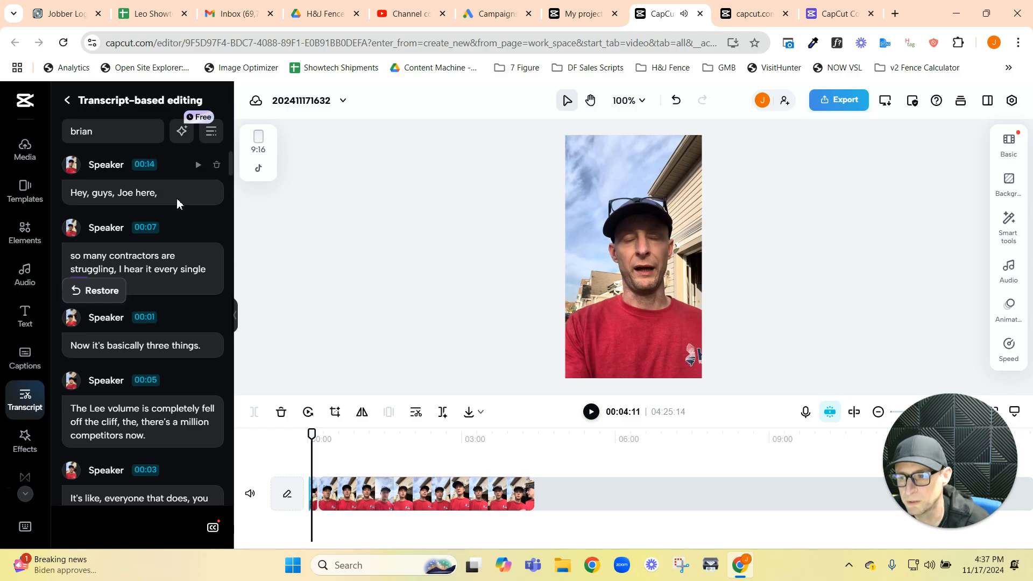
Step: Delete the whole first transcript segment containing the "Hey, guys" greeting
left_click_drag(180, 196, 47, 203)
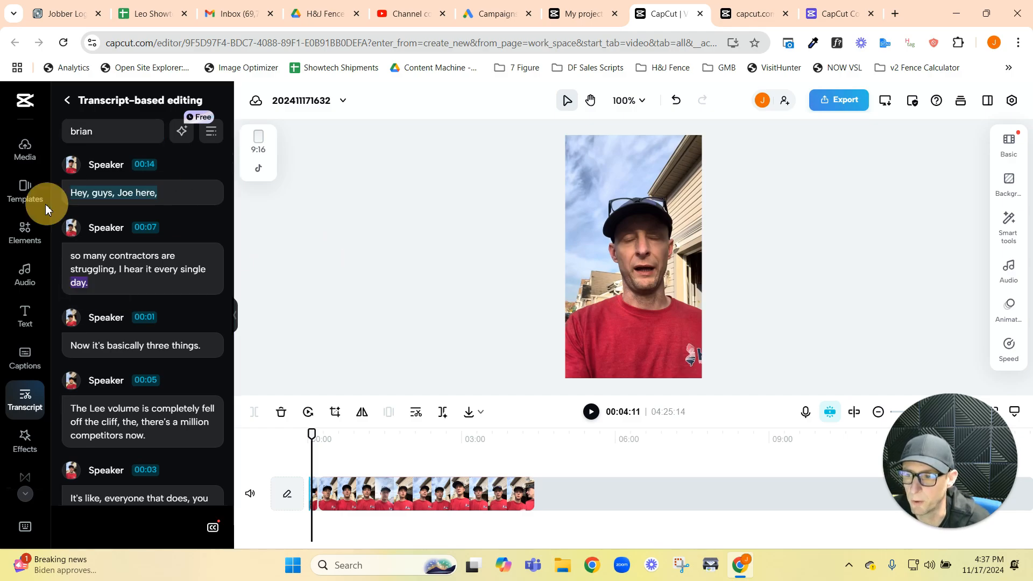
left_click_drag(189, 193, 192, 173)
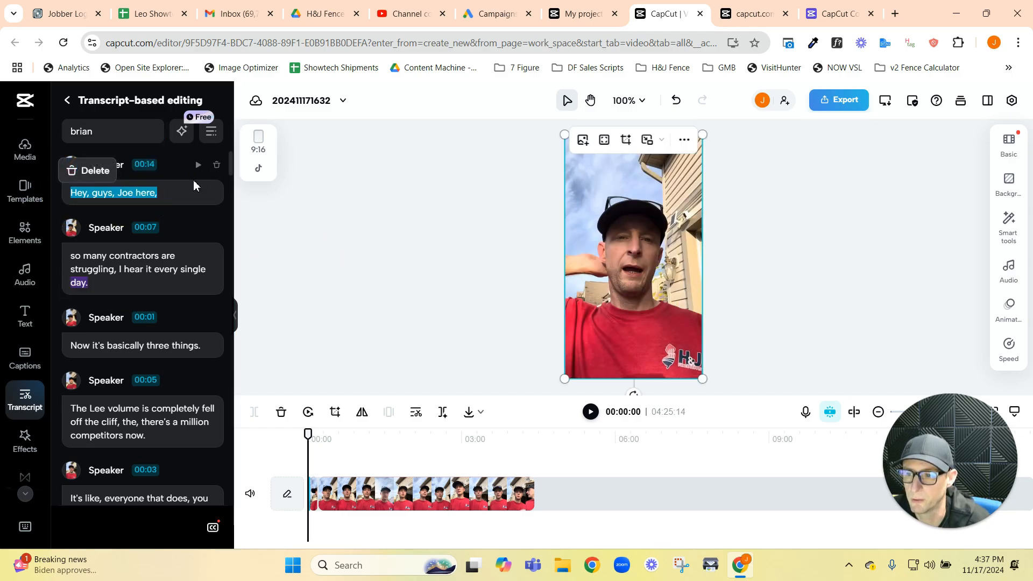
left_click(180, 226)
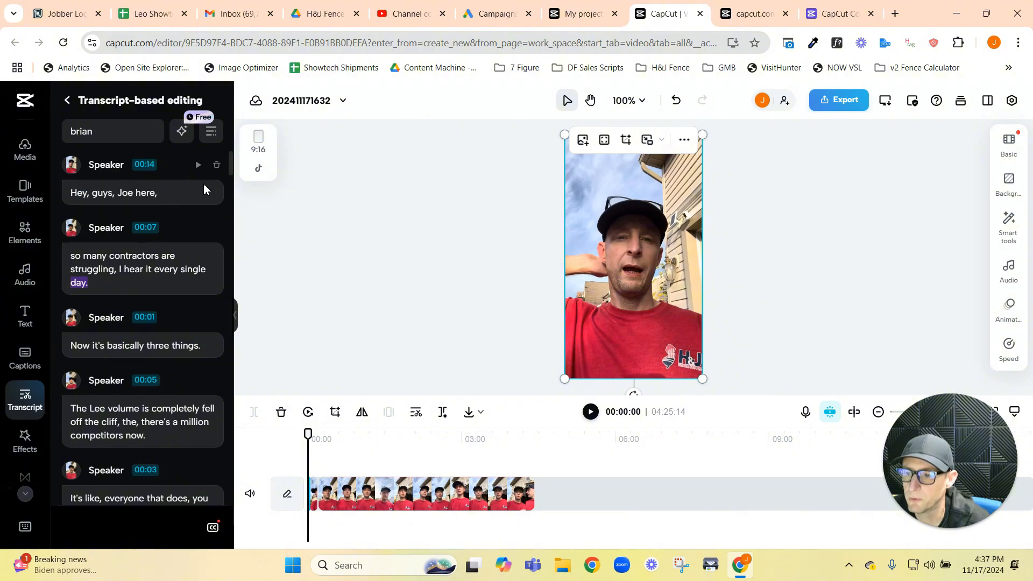
left_click_drag(134, 192, 69, 196)
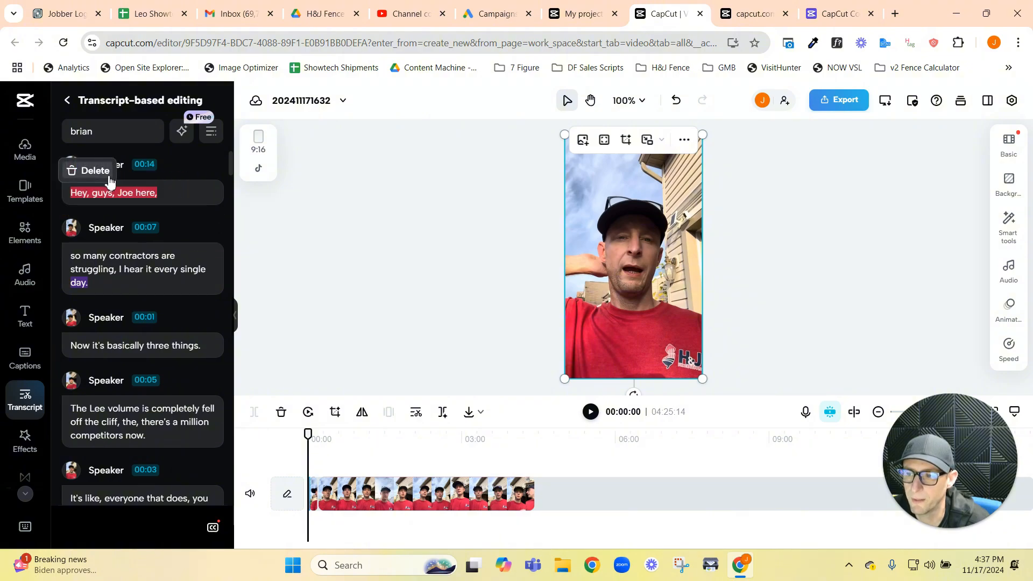
left_click(106, 350)
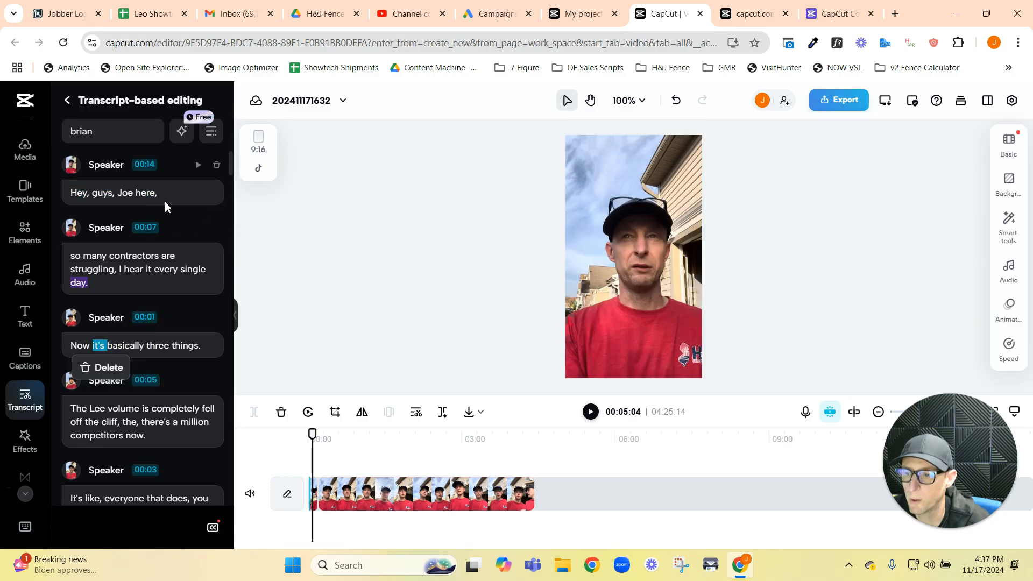
left_click(216, 165)
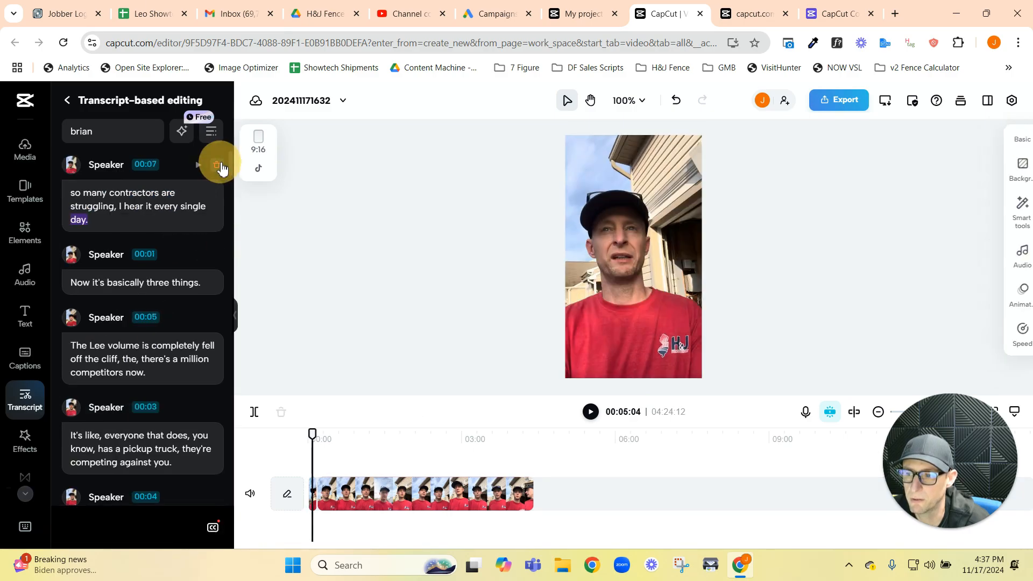
Step: Play the new opening from "so many contractors" to about five seconds and return to its opening words
left_click(74, 198)
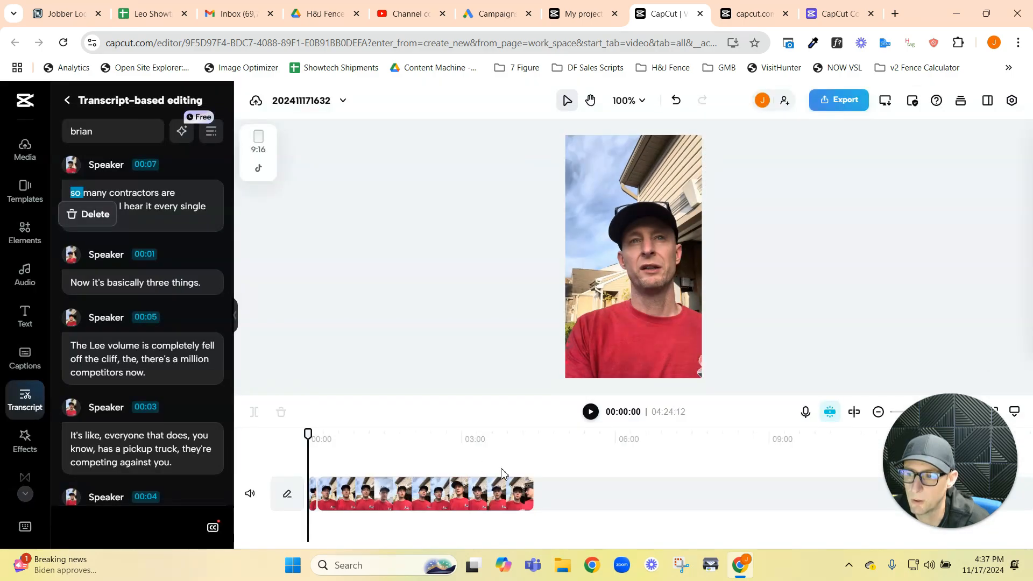
left_click(592, 413)
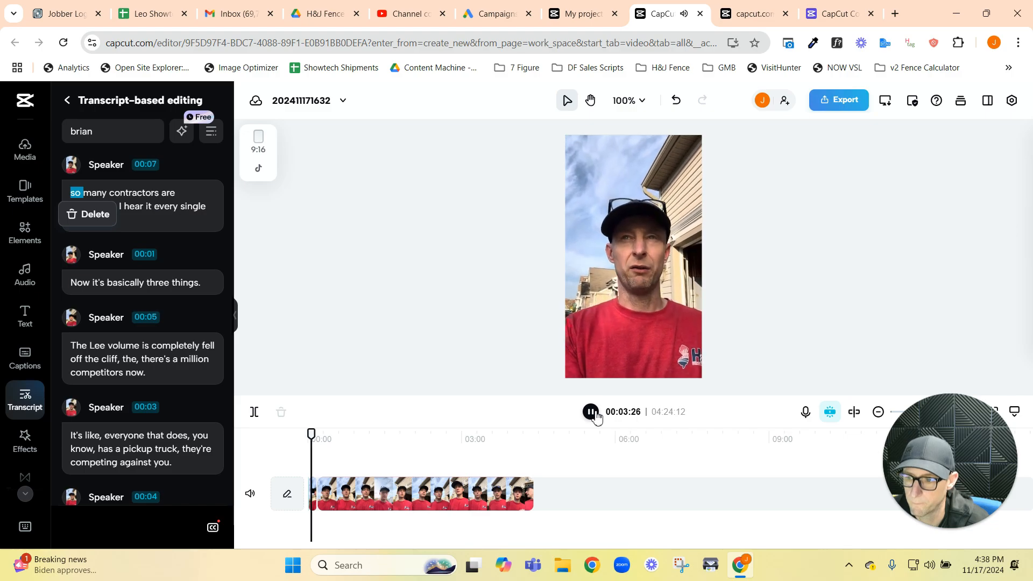
left_click(592, 413)
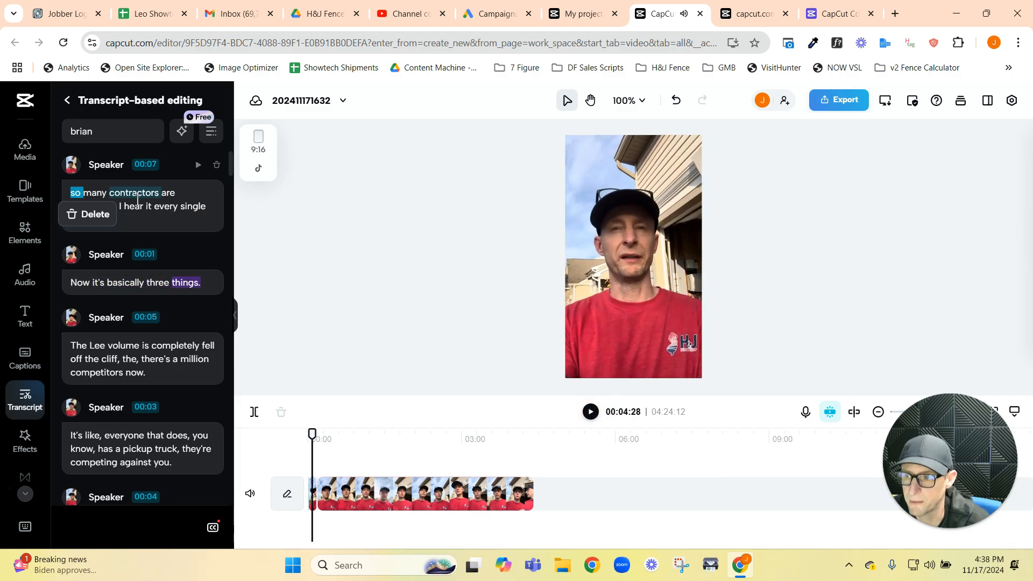
left_click(137, 198)
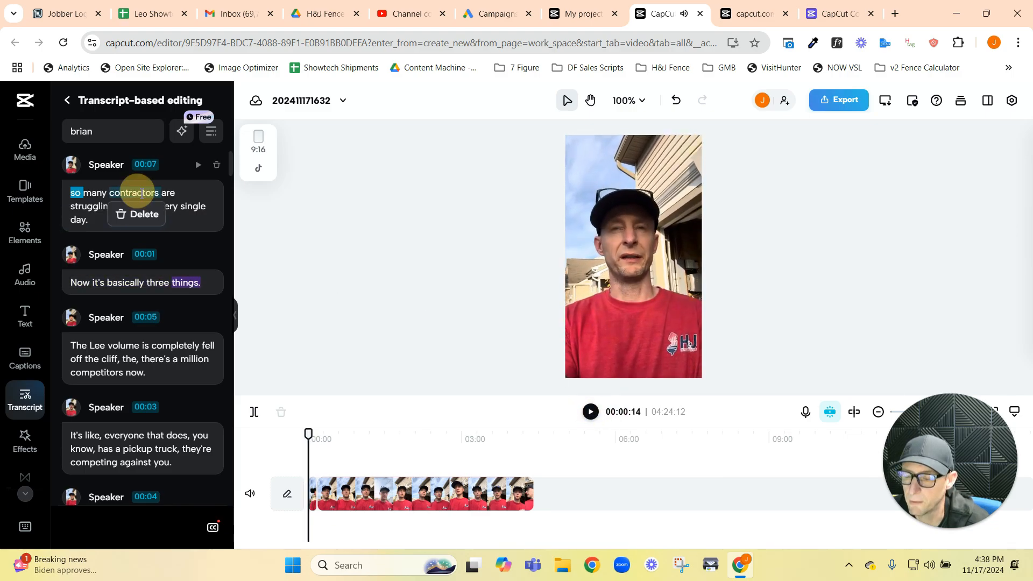
left_click(84, 199)
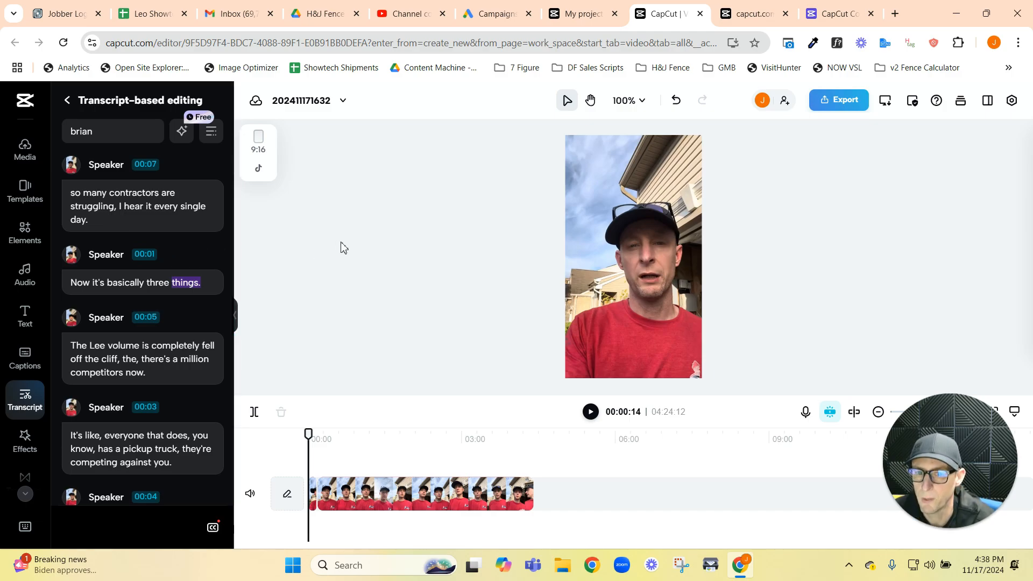
Step: Undo the last two transcript deletions and redo them
left_click(674, 101)
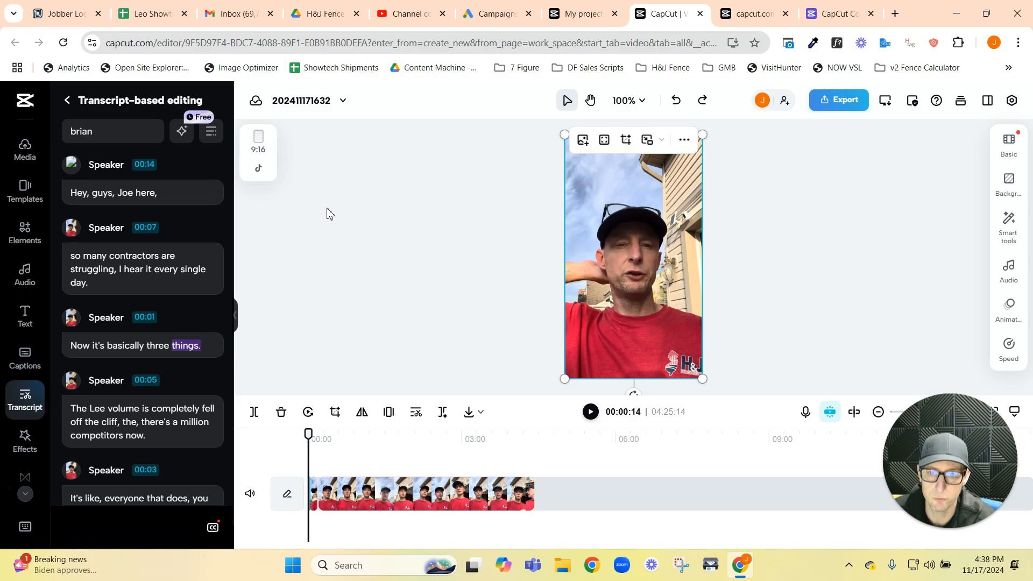
key("ctrl+z")
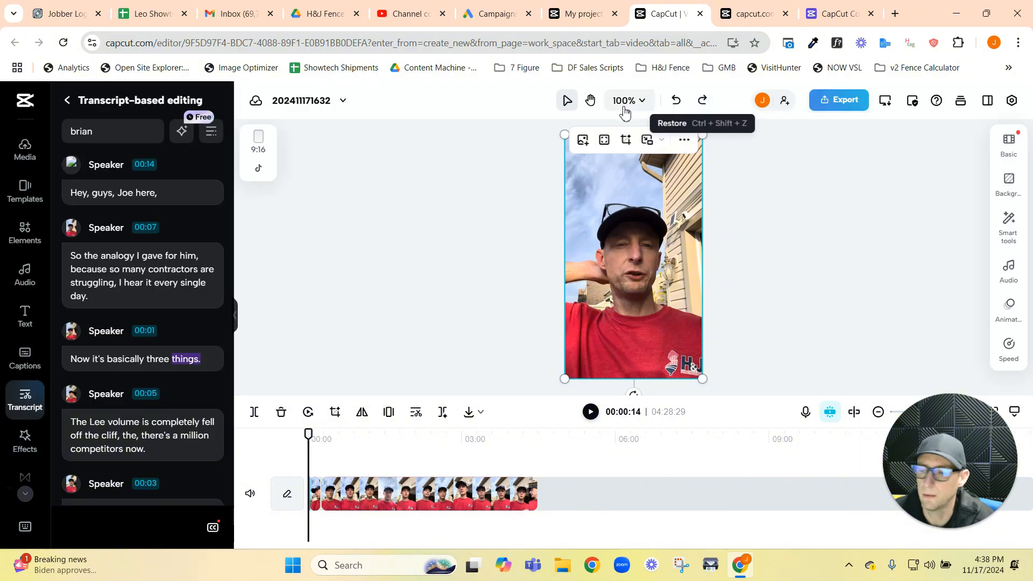
left_click(702, 101)
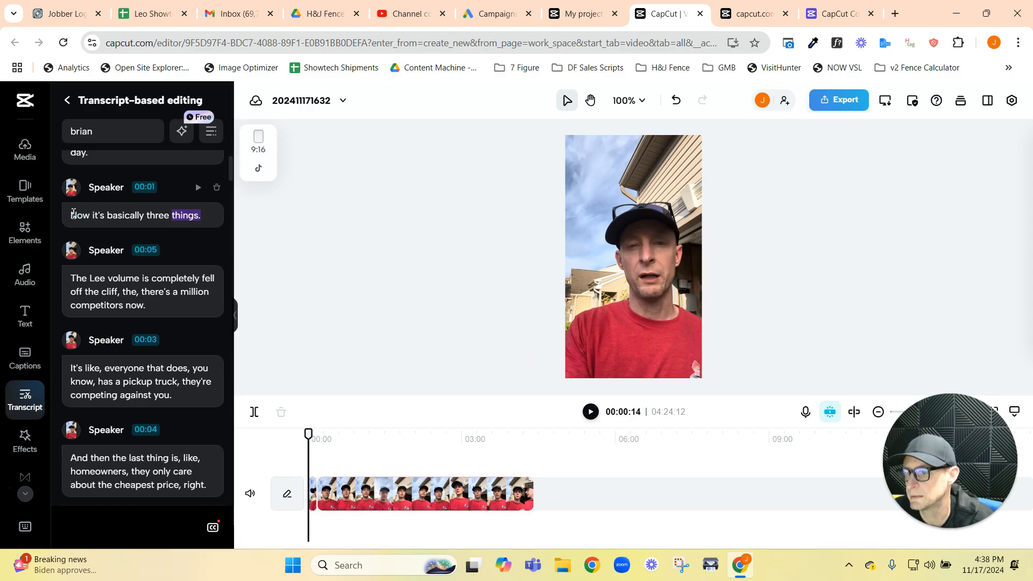
Step: Browse the stock videos and photos, and look through the uploaded clips in the media library
left_click(25, 233)
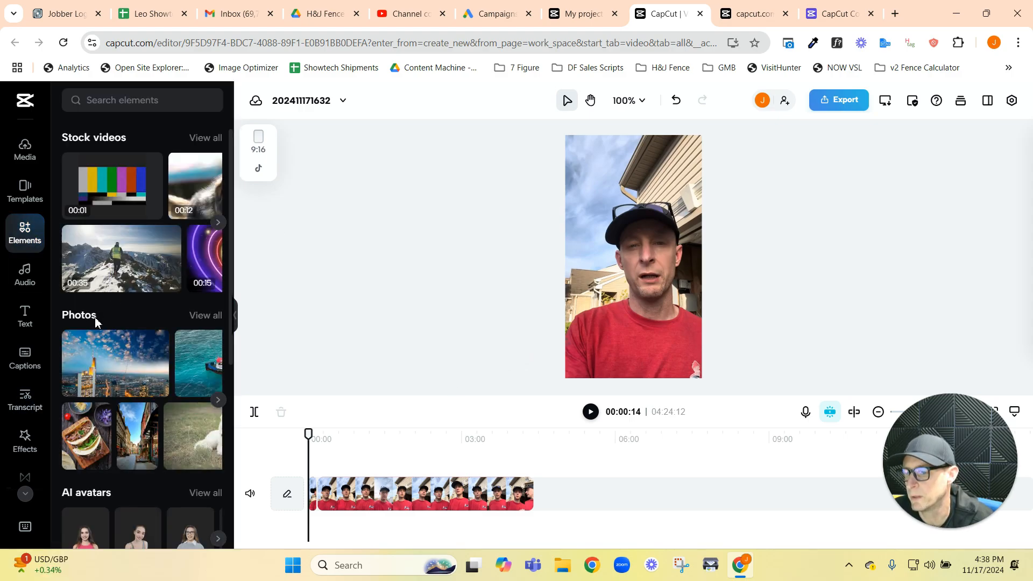
scroll(95, 322, "down", 6)
scroll(146, 345, "up", 6)
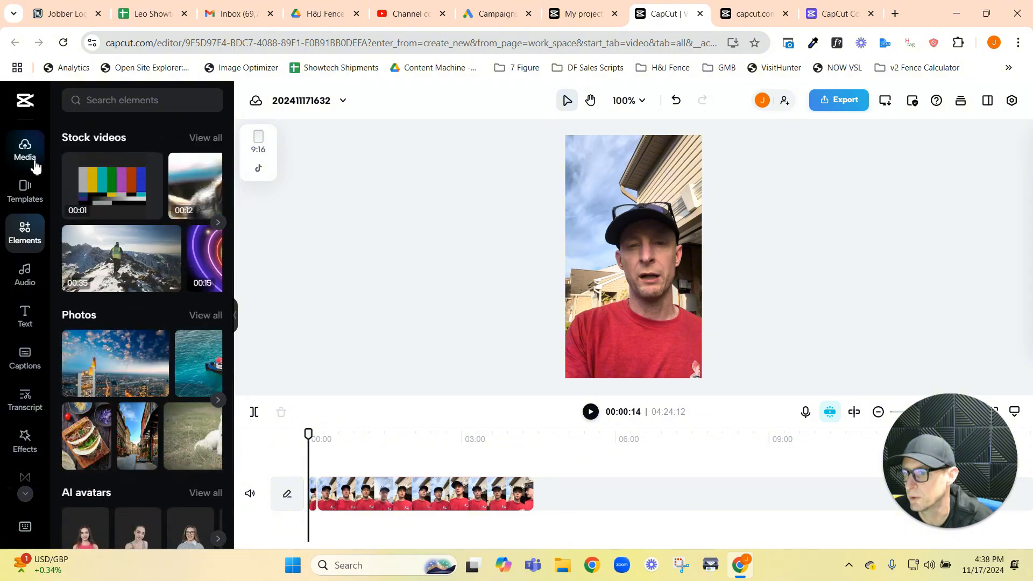
left_click(34, 164)
scroll(154, 349, "down", 5)
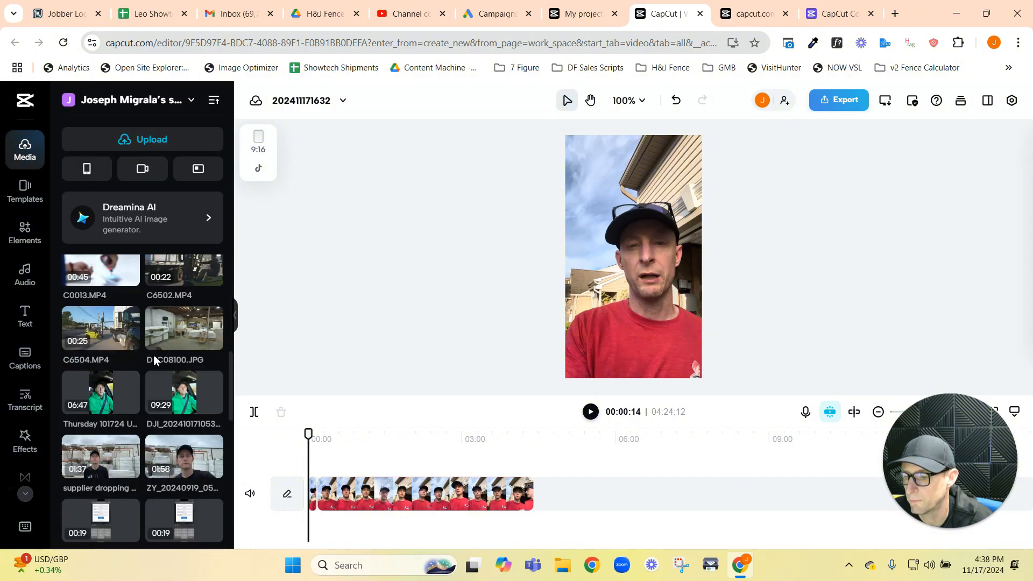
scroll(153, 354, "down", 10)
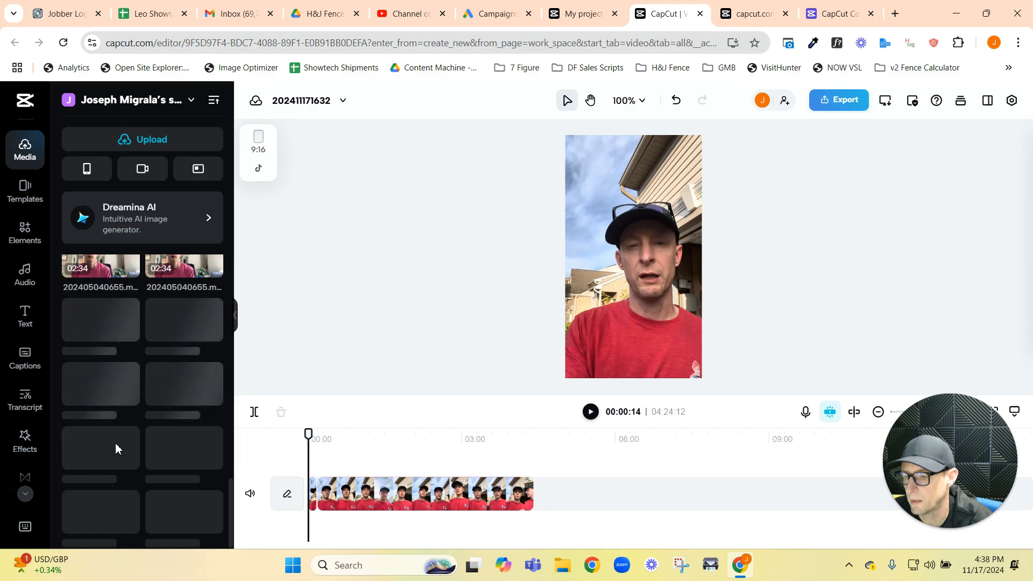
Step: Look further through the older uploaded clips and photos in the media library
scroll(146, 405, "down", 5)
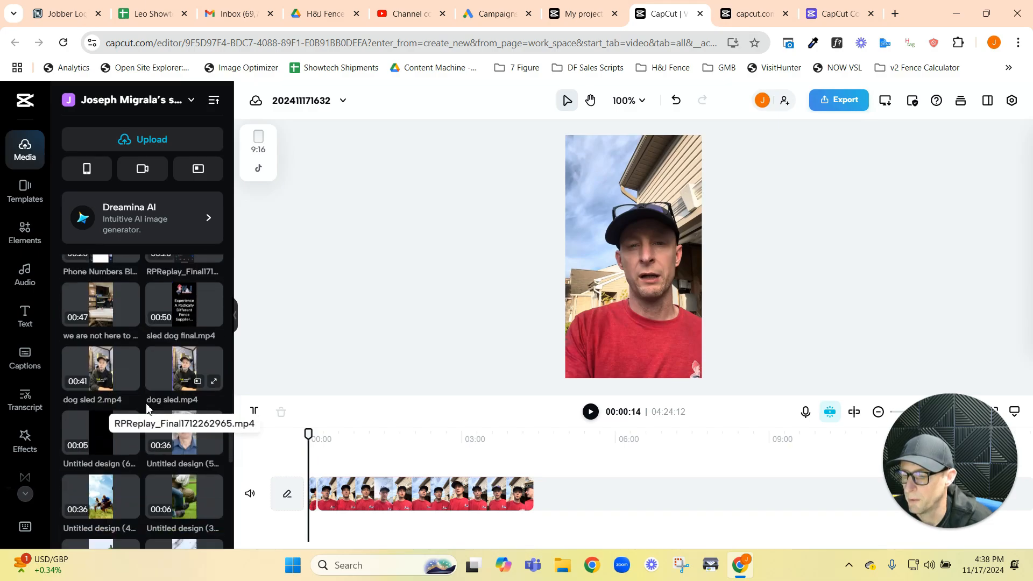
scroll(146, 407, "down", 10)
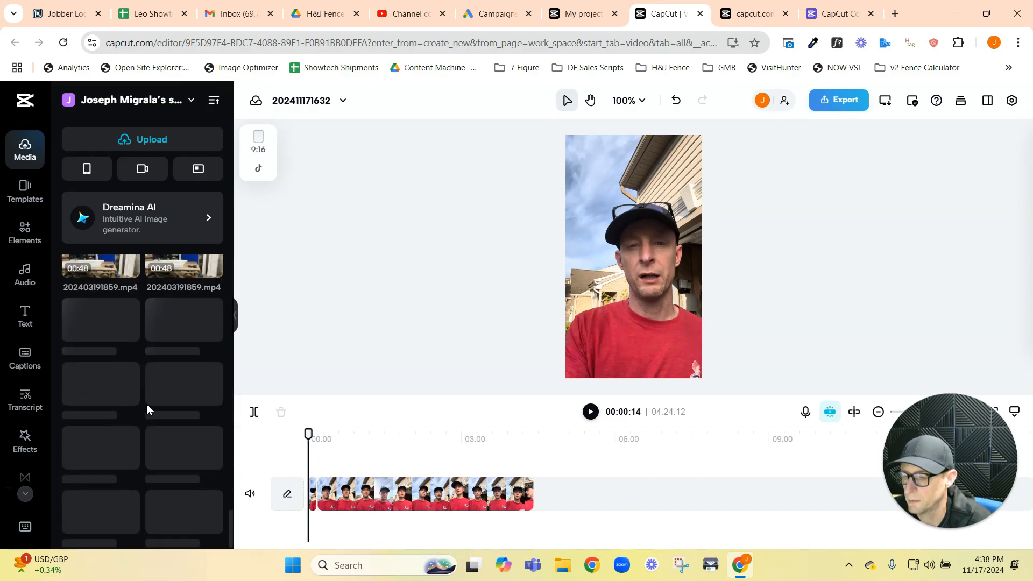
scroll(143, 406, "down", 2)
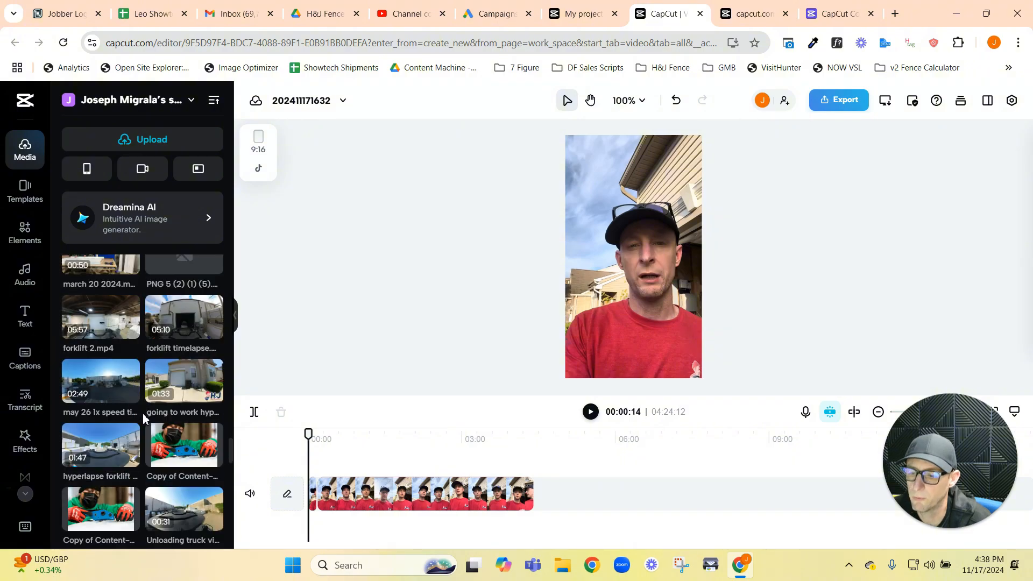
scroll(144, 417, "down", 10)
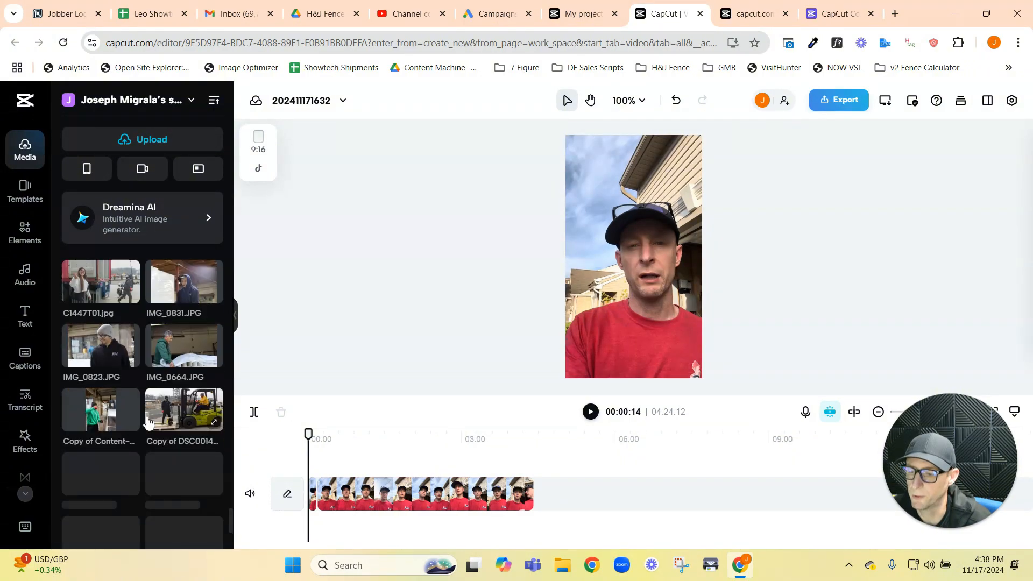
scroll(145, 415, "down", 3)
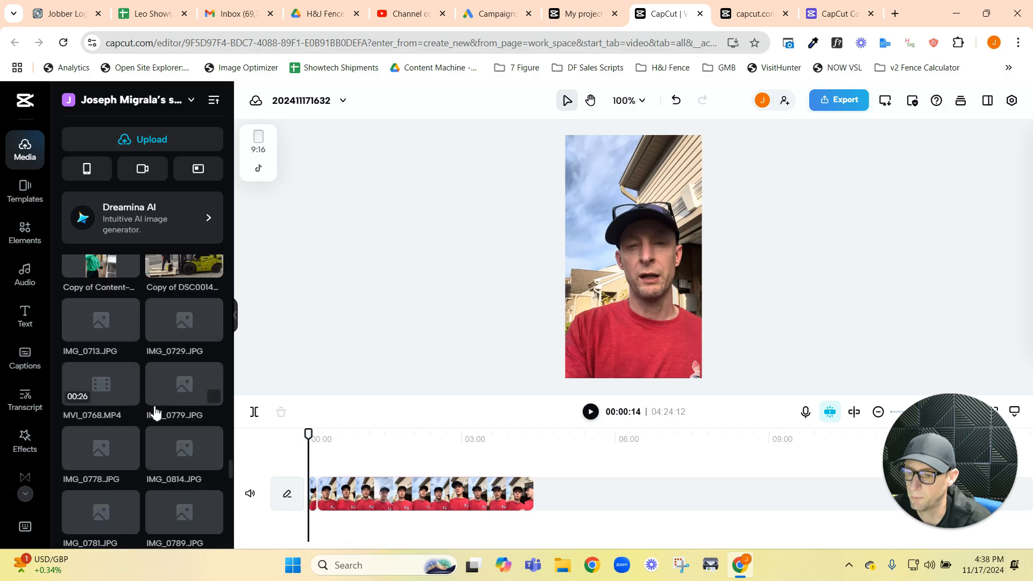
Step: Upload the logo image "PNG 5 (2) (1) (5) (12)" from the Downloads folder to the project media
left_click(141, 143)
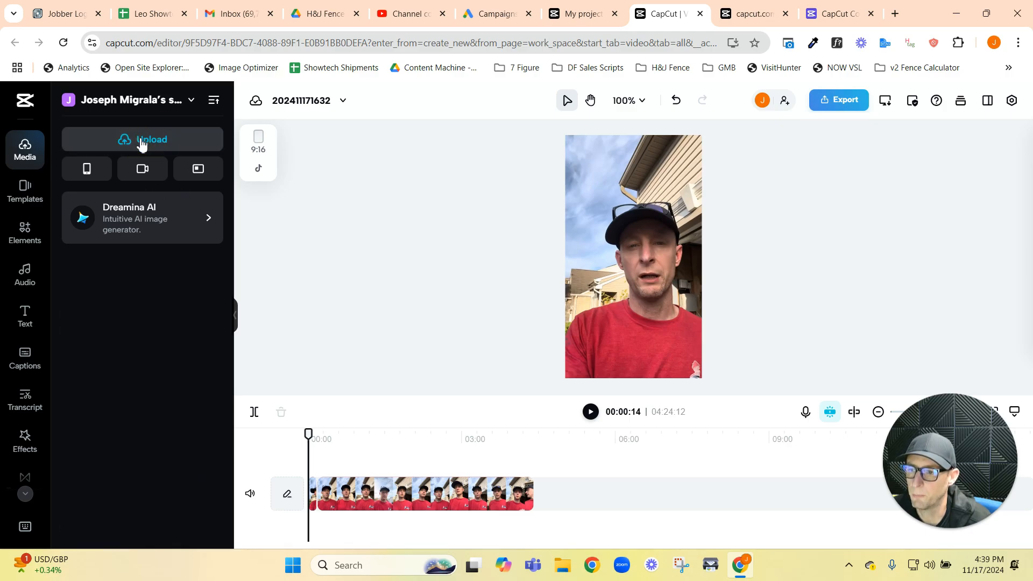
mouse_move(141, 139)
left_click(108, 175)
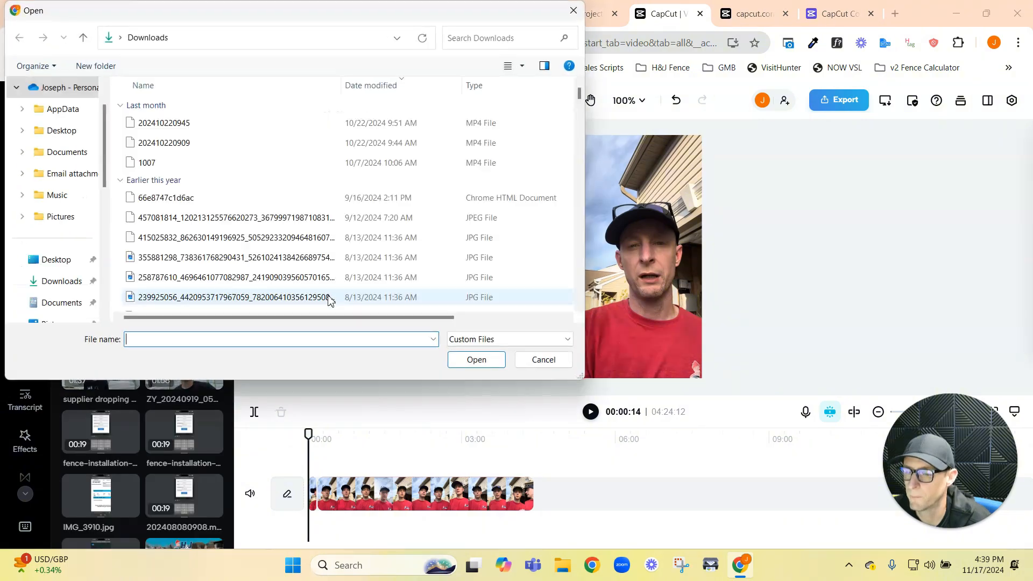
scroll(238, 259, "down", 3)
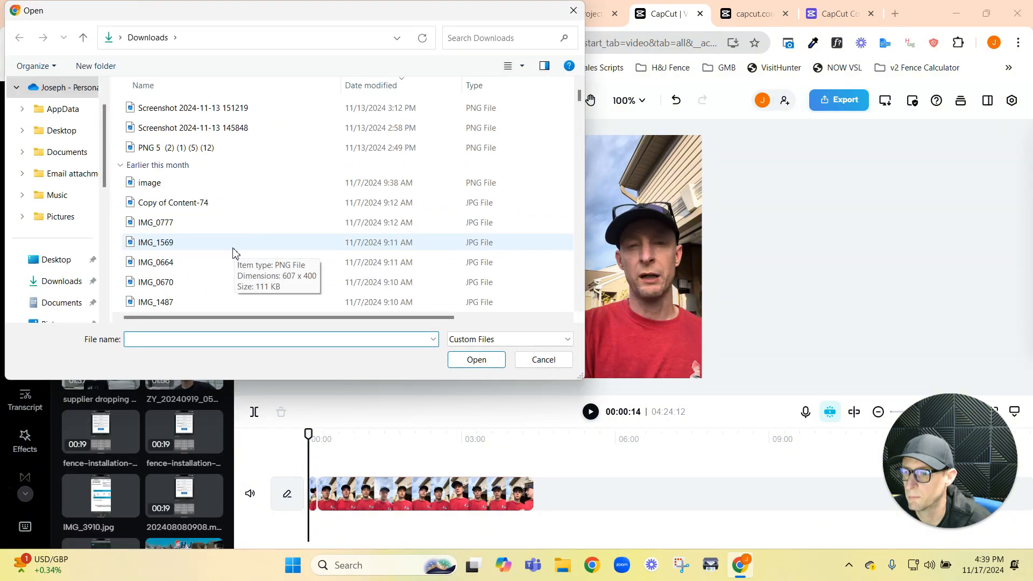
left_click(180, 146)
left_click(473, 359)
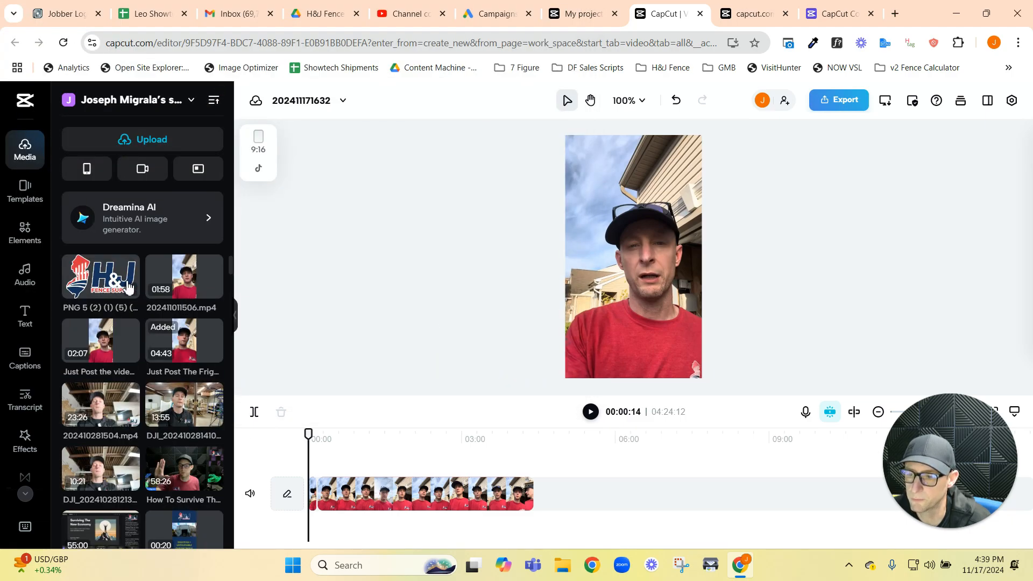
Step: Place the H&J Fence Supply logo on its own track above the video and extend it over the full 04:24:12 length
left_click(129, 284)
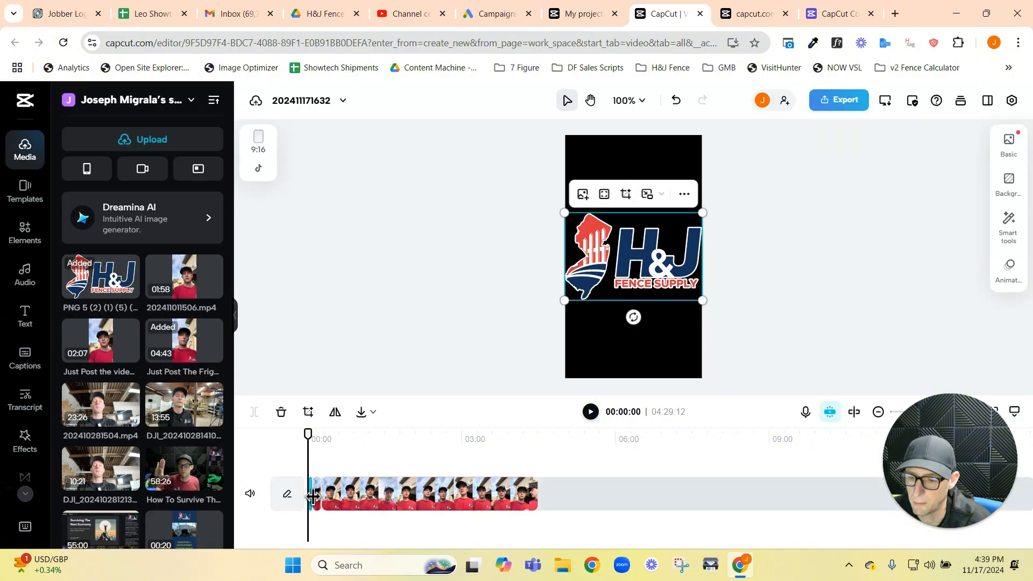
left_click(350, 450)
left_click_drag(941, 438, 857, 238)
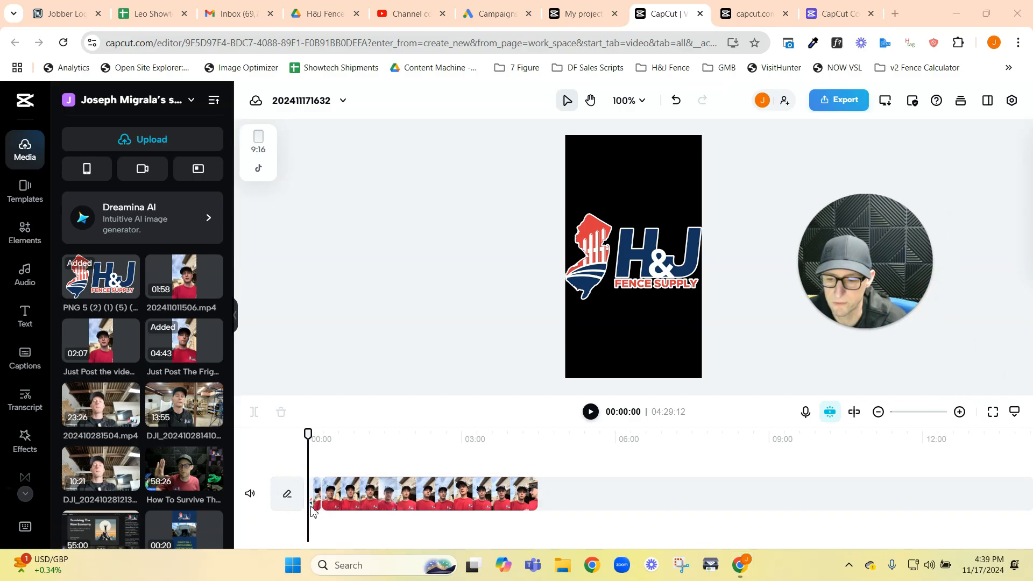
mouse_move(312, 510)
left_mouse_down()
mouse_move(366, 463)
mouse_move(375, 494)
mouse_move(301, 494)
left_mouse_up()
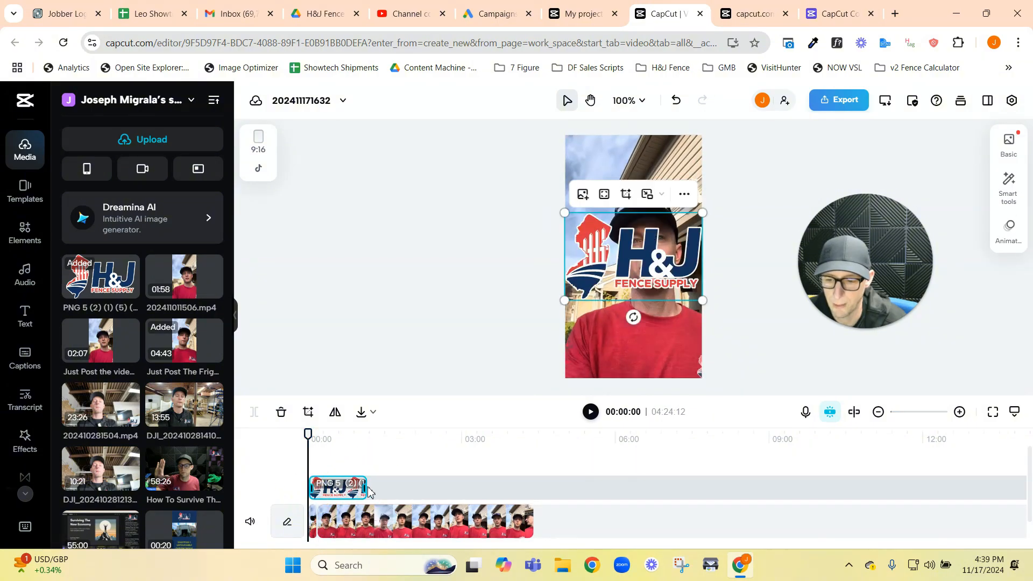
left_click_drag(369, 492, 532, 487)
left_click_drag(536, 488, 533, 488)
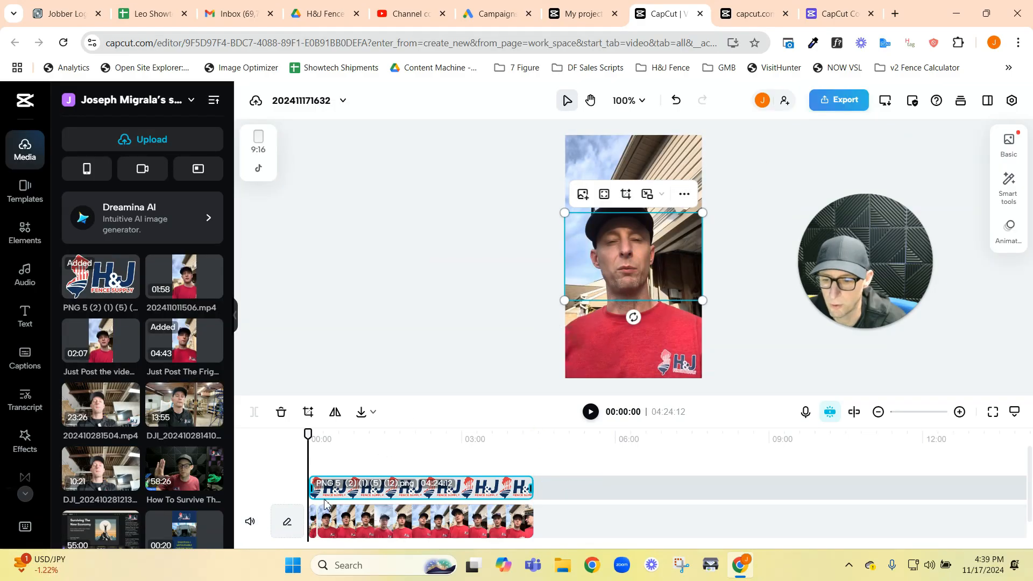
Step: Shrink the logo, centre it low in the frame over the shirt, and play the video's first four seconds to check it
left_click(590, 412)
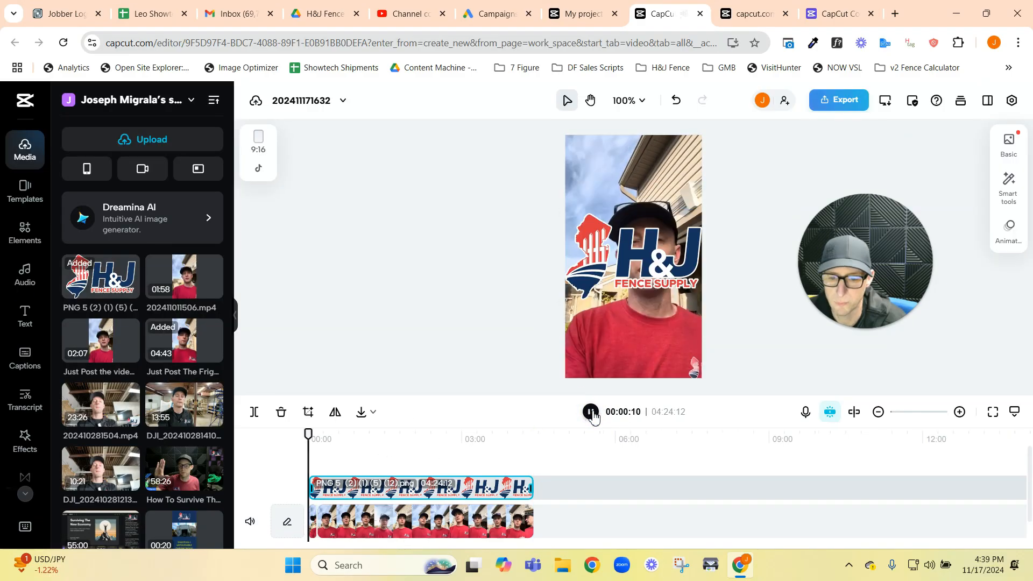
left_click_drag(655, 274, 613, 338)
left_click_drag(585, 372, 632, 371)
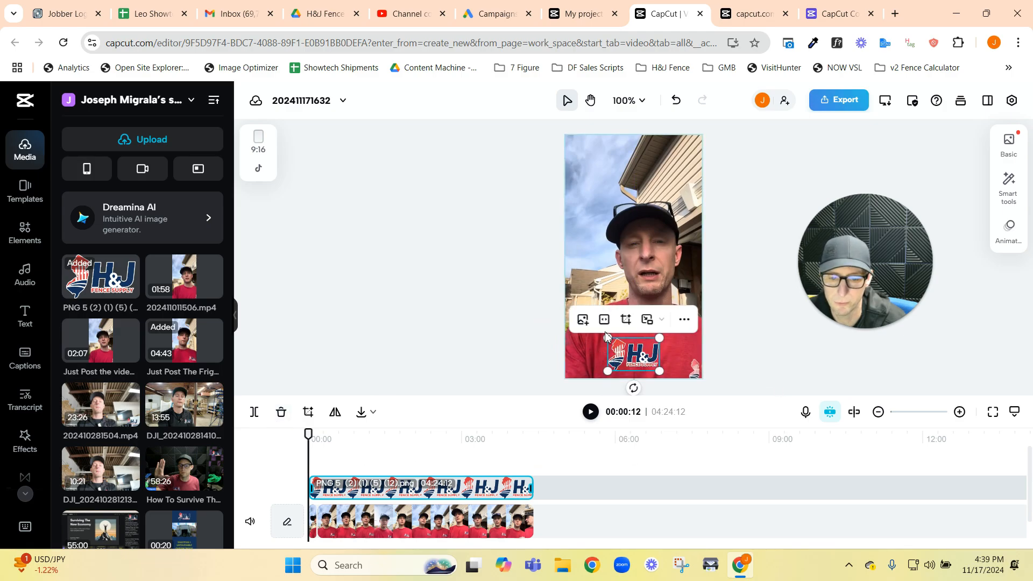
left_click(589, 412)
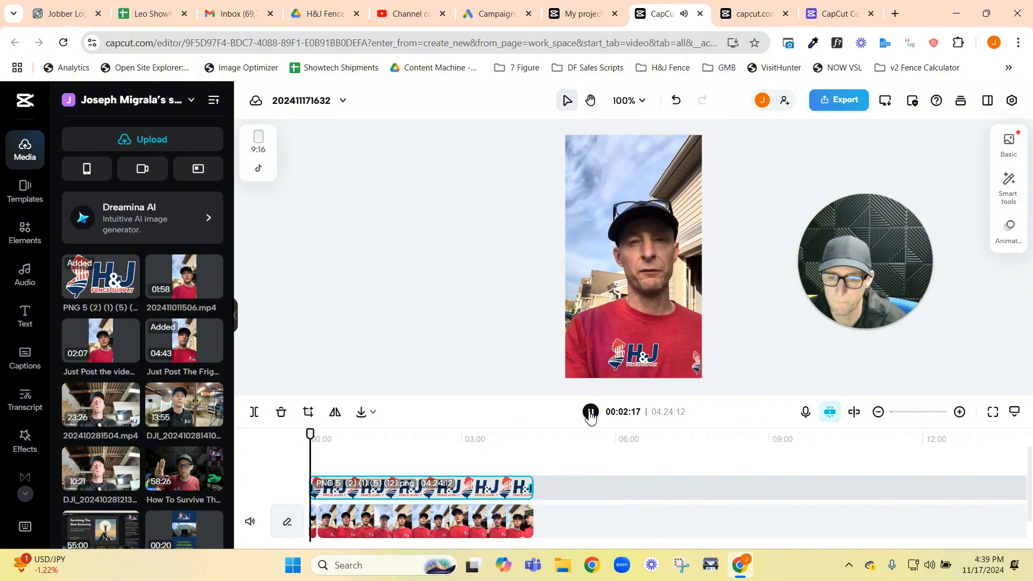
left_click(591, 412)
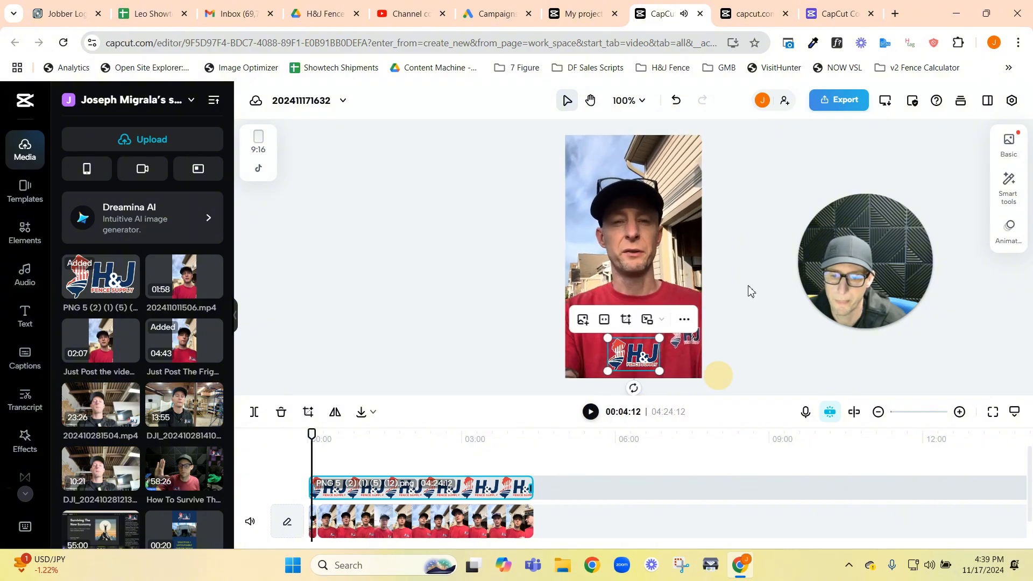
Step: Append the uploaded clip 202411011506.mp4 to the main track directly after the existing footage
scroll(461, 291, "down", 3)
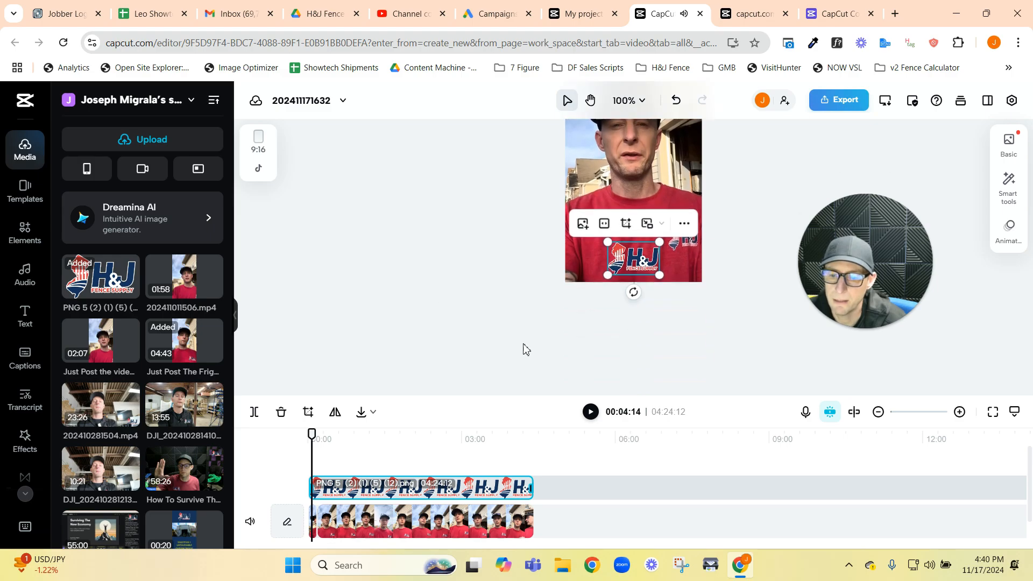
scroll(601, 307, "up", 3)
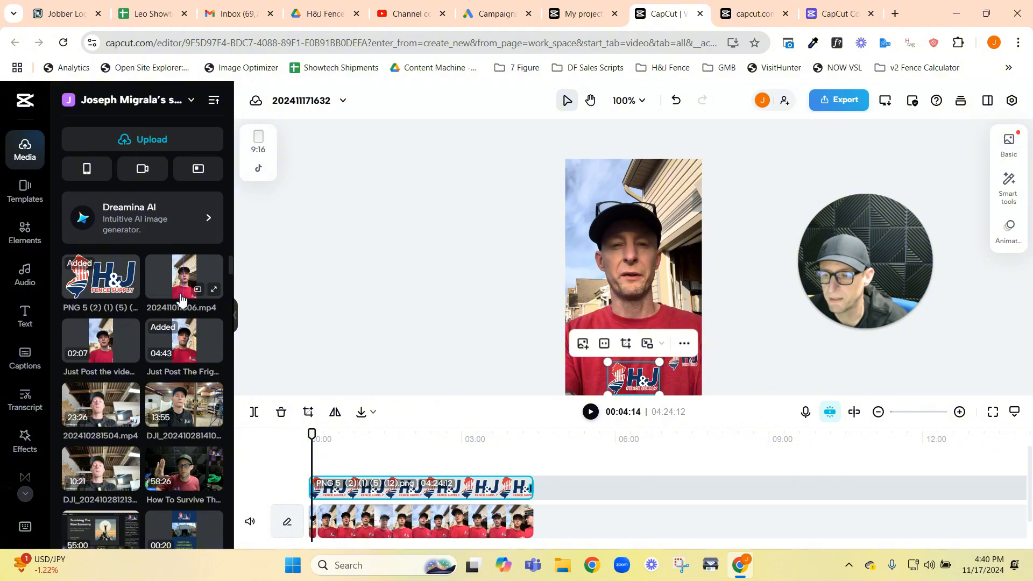
left_click_drag(177, 277, 555, 510)
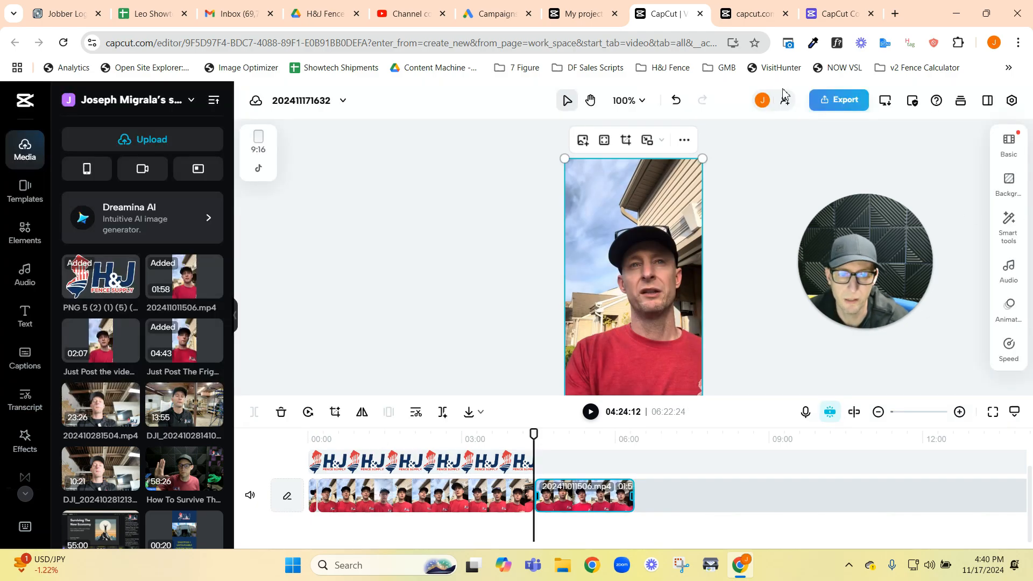
Step: Review the download's export settings, including the name and resolution choices, keep 1080p, and close the export options without exporting
left_click(852, 108)
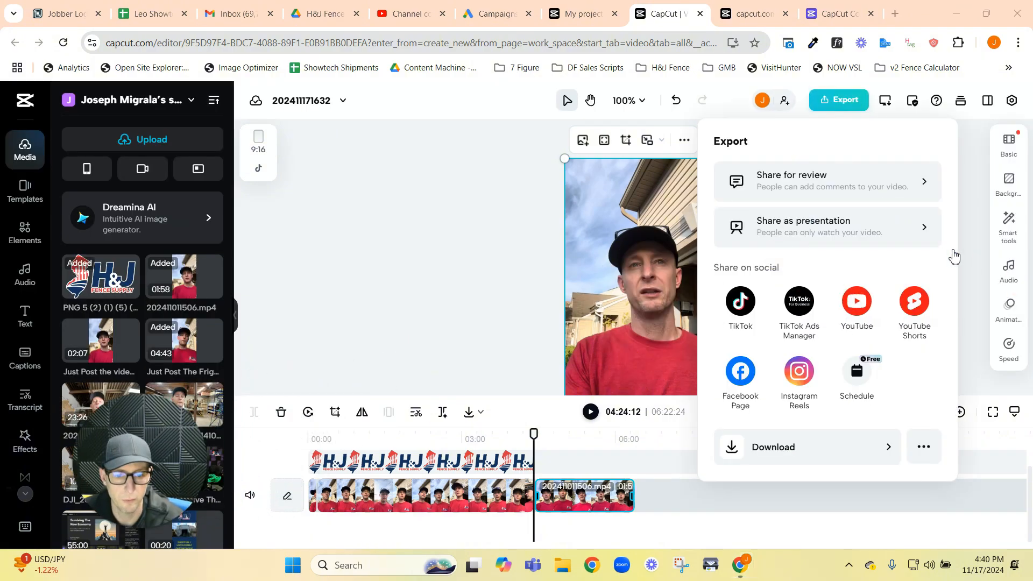
left_click(888, 446)
left_click(771, 249)
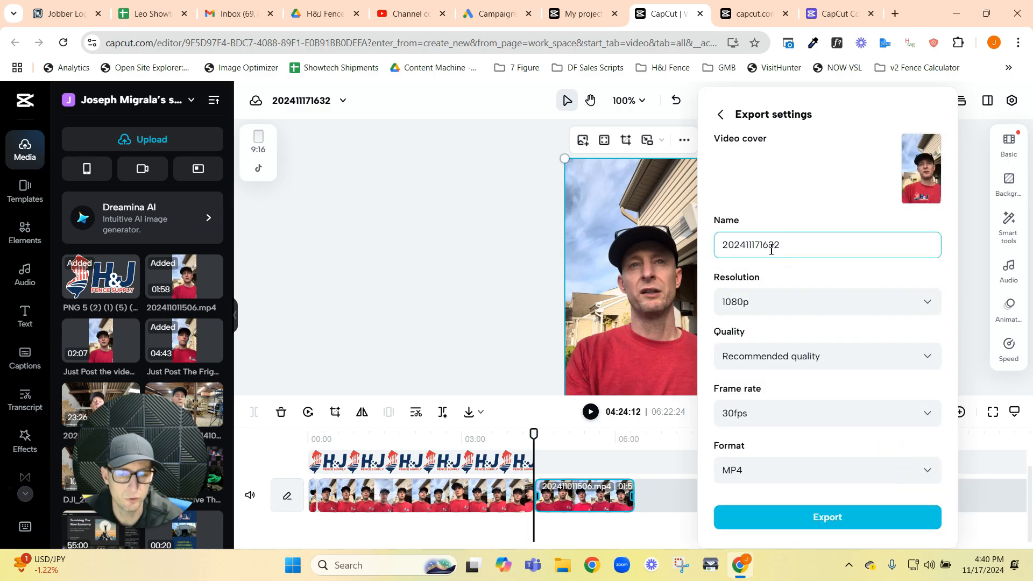
left_click_drag(805, 242, 617, 260)
left_click(777, 306)
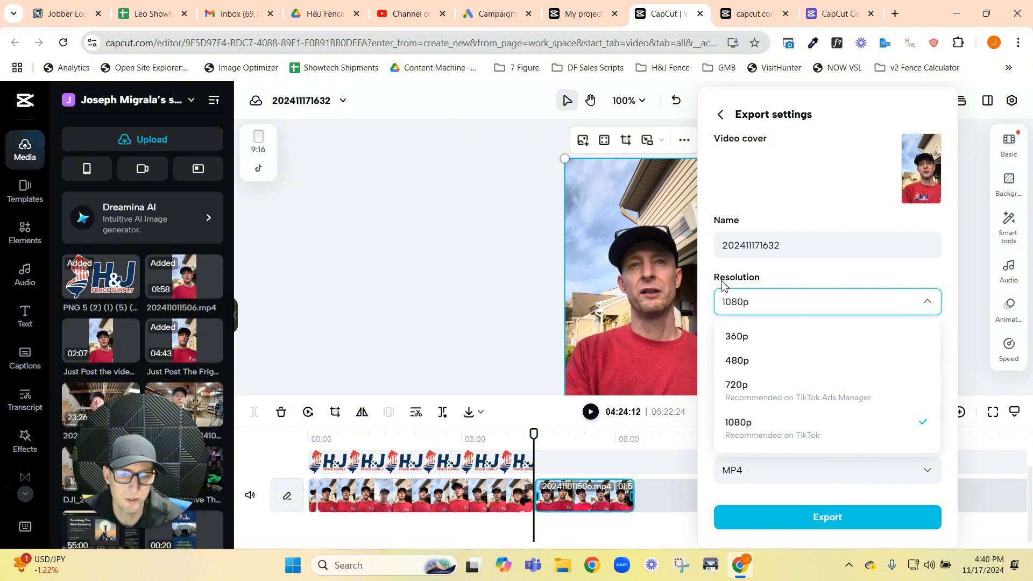
left_click(744, 424)
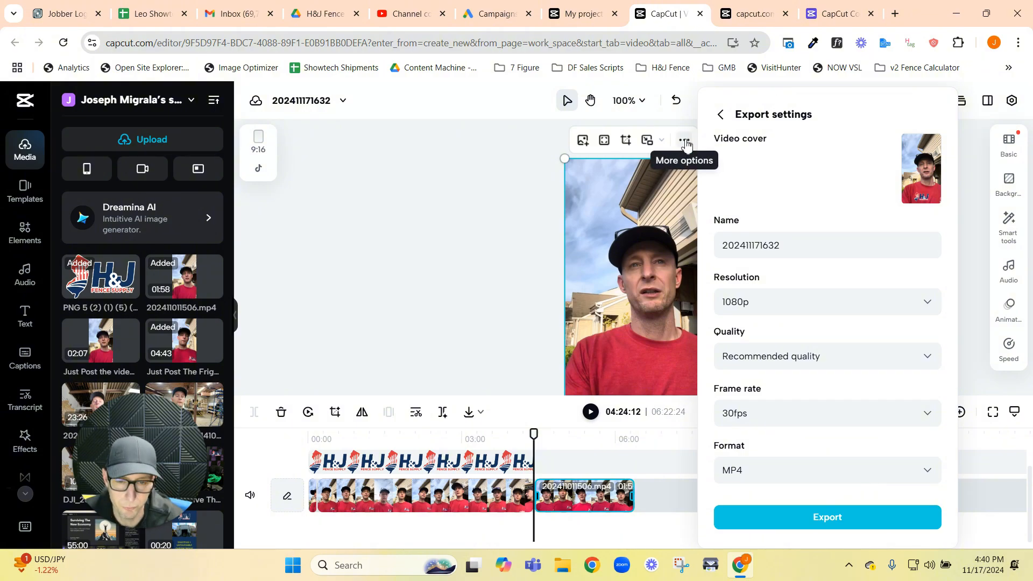
left_click(721, 114)
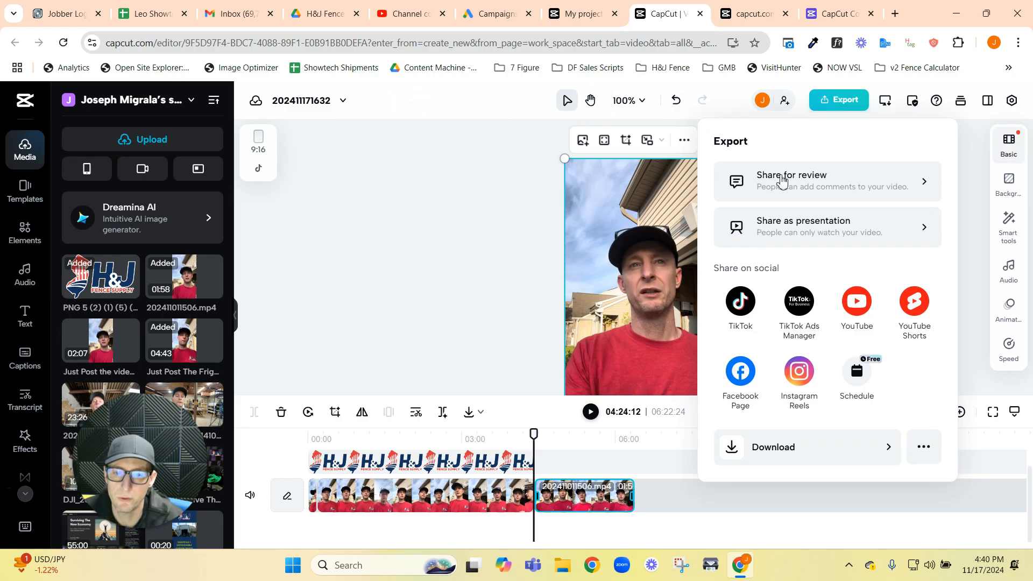
left_click(454, 230)
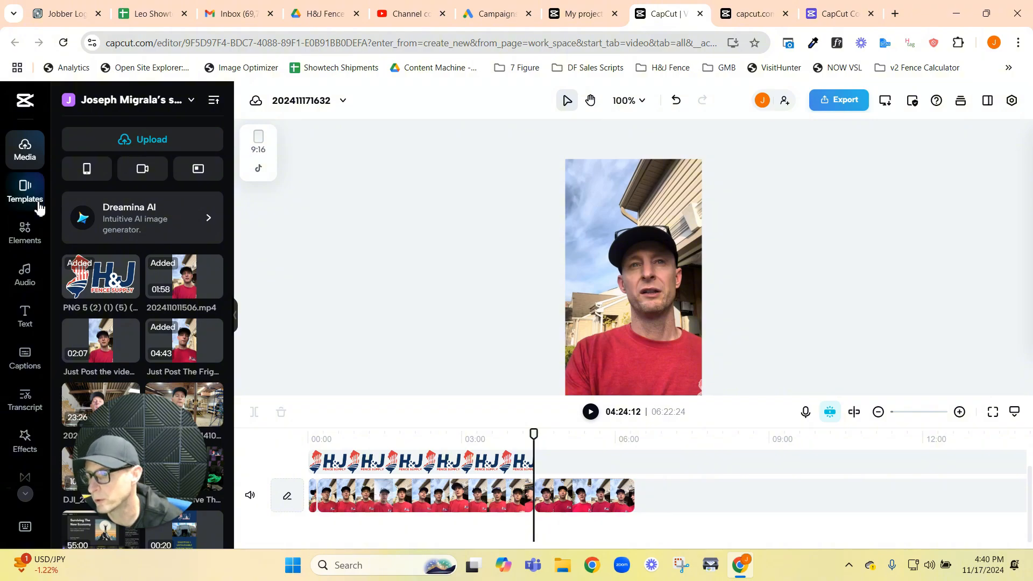
Step: Leave the editor for the CapCut homepage and open the template library
left_click(23, 107)
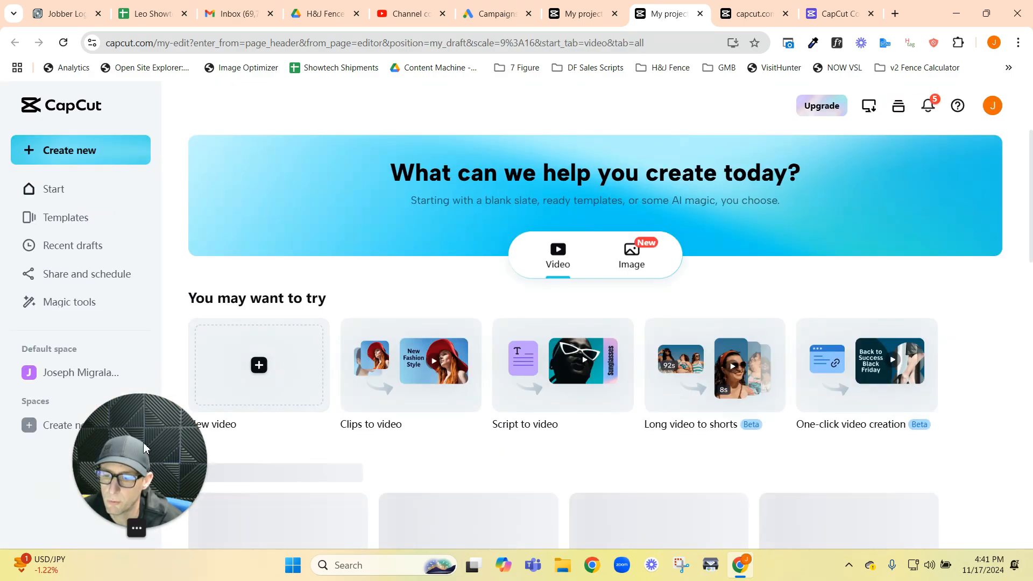
left_click_drag(145, 448, 961, 462)
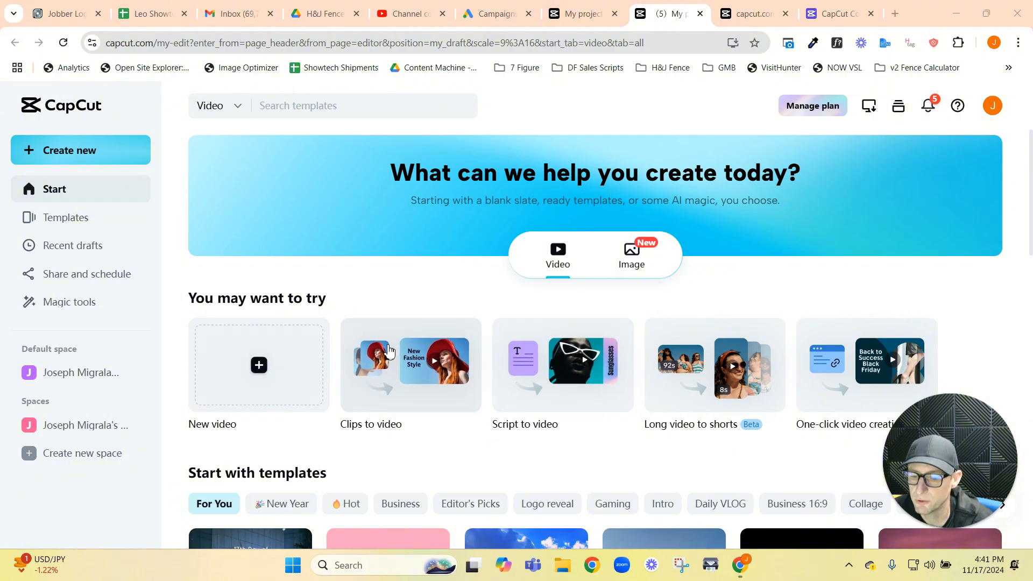
scroll(247, 310, "down", 3)
left_click(68, 219)
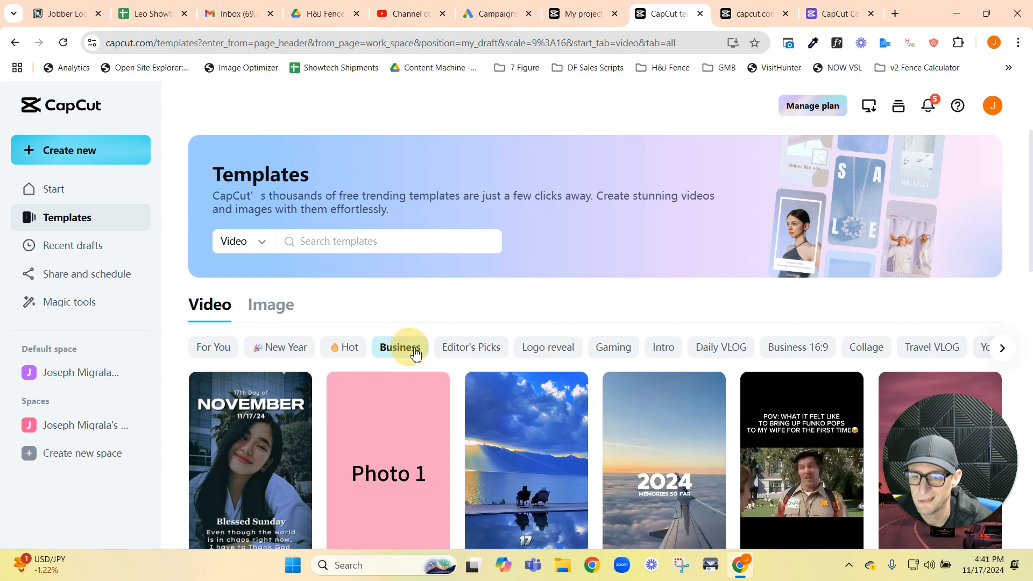
Step: Browse the video templates in the Business and Hot categories, and look further through the Business designs
left_click(407, 348)
scroll(475, 332, "down", 3)
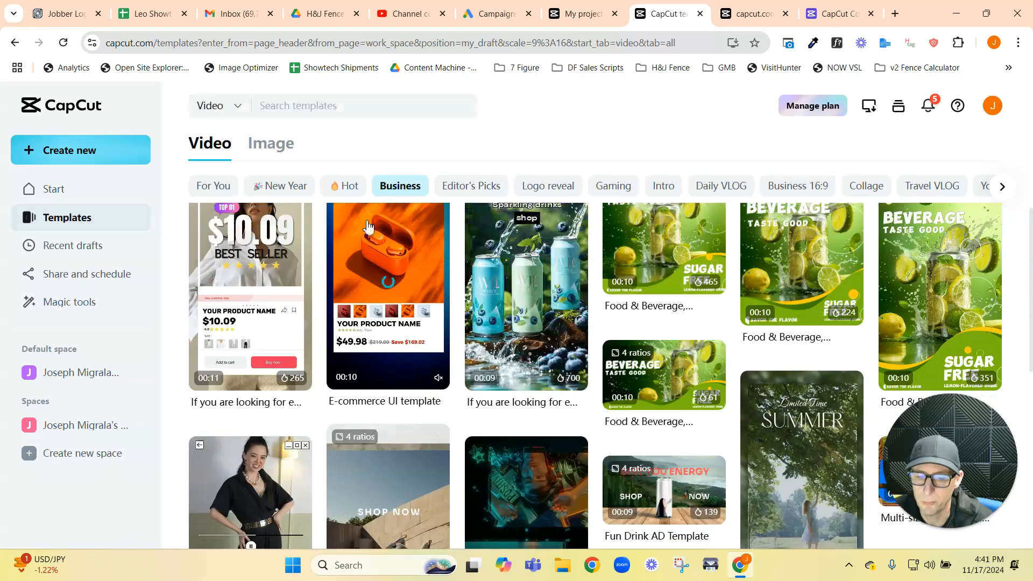
left_click(346, 188)
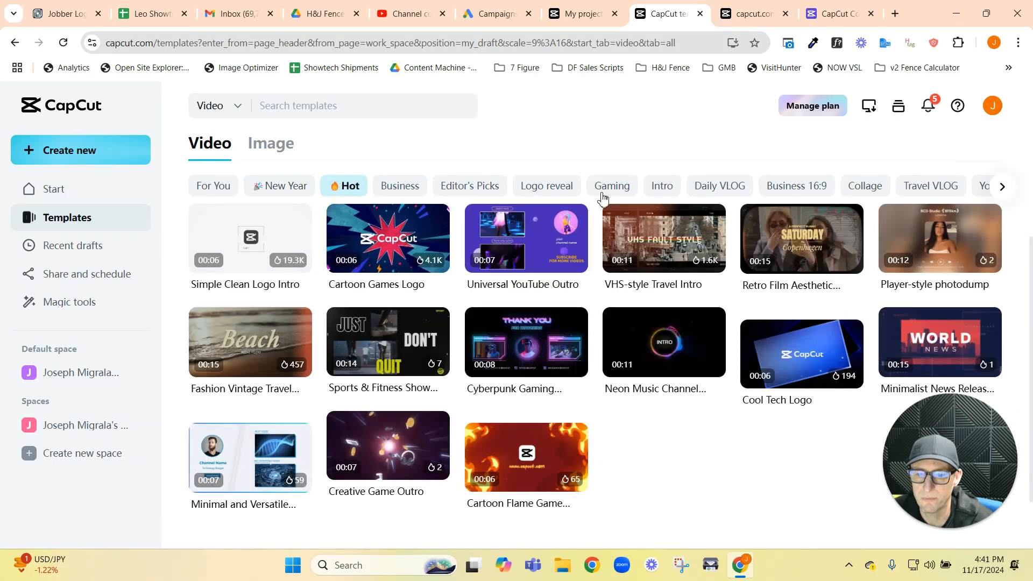
left_click(409, 192)
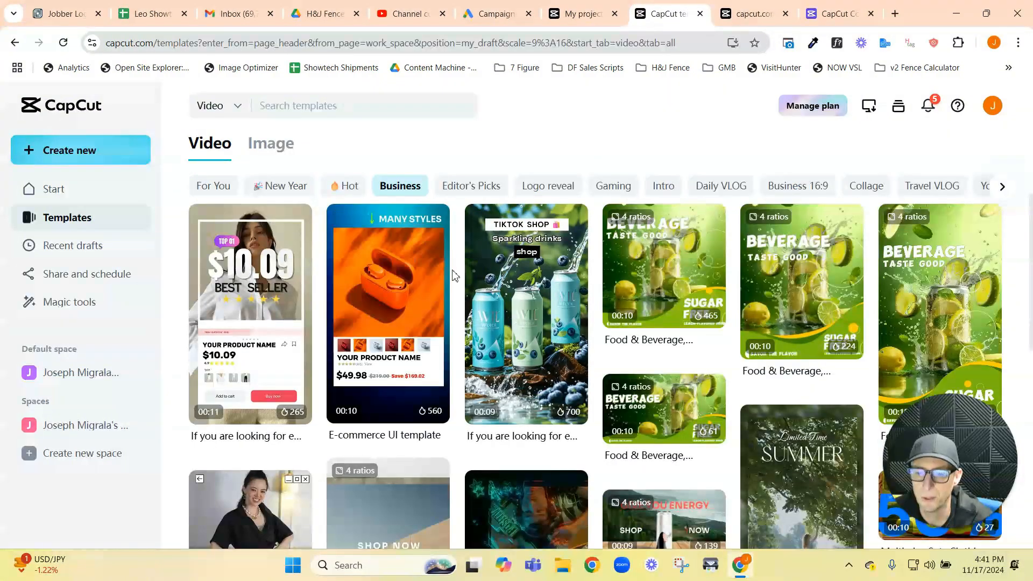
scroll(560, 283, "down", 3)
scroll(733, 342, "up", 5)
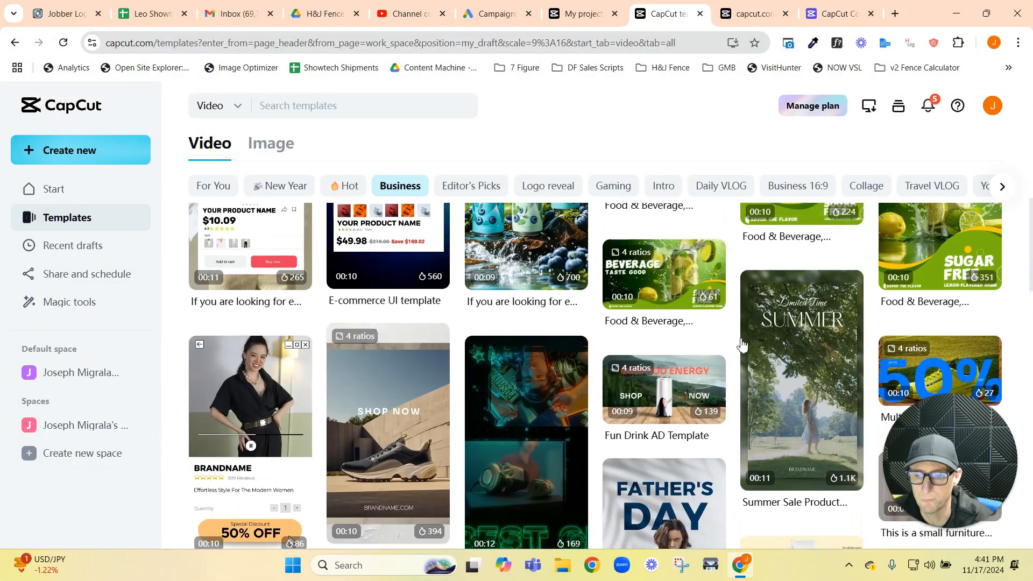
scroll(734, 333, "down", 5)
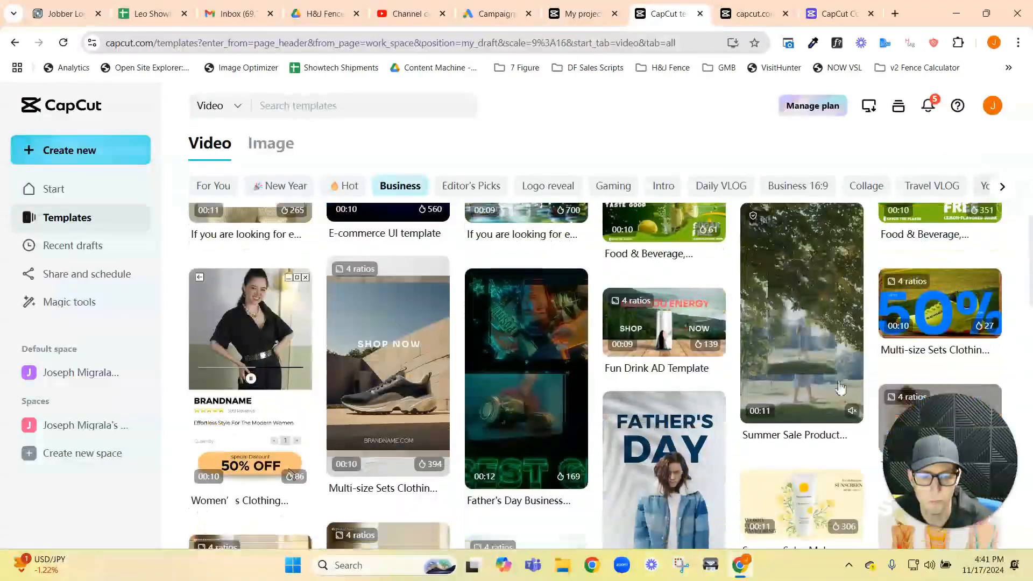
scroll(563, 357, "down", 8)
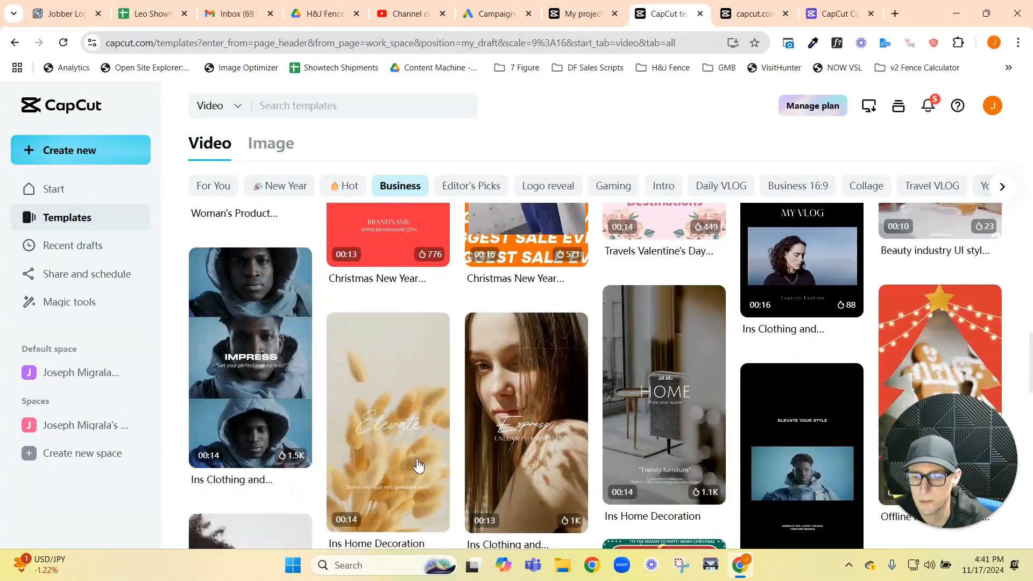
Step: Choose the Christmas Gift Box Opening Video Intro from the Business templates and open it for editing
scroll(521, 429, "down", 5)
scroll(523, 323, "up", 3)
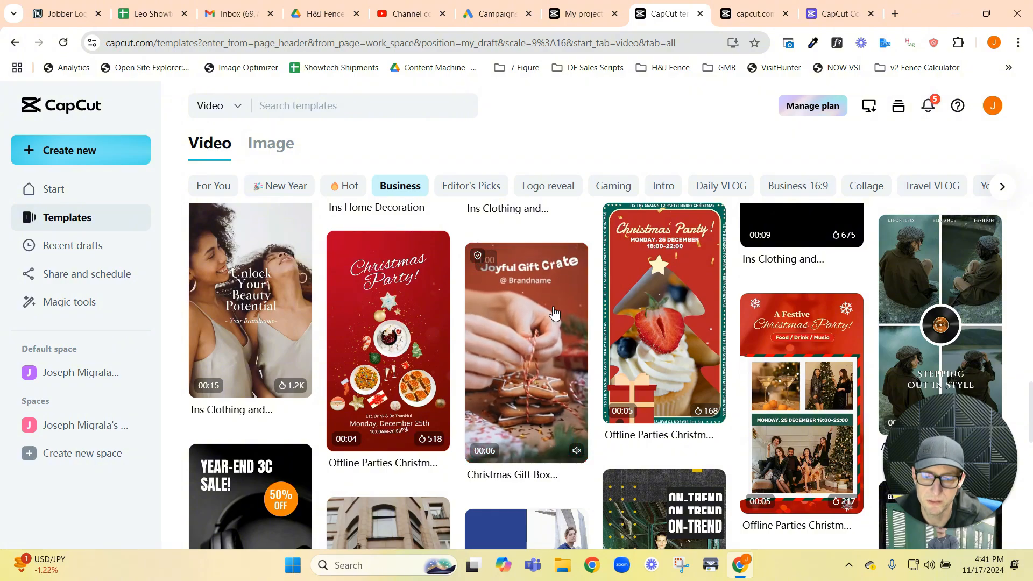
left_click(554, 314)
left_click(791, 405)
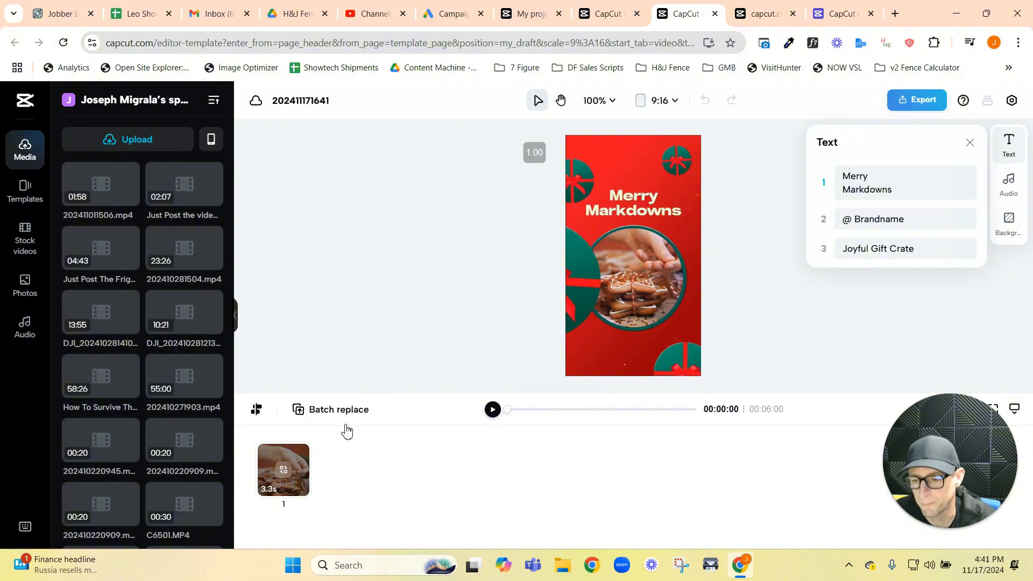
Step: Replace the template's single placeholder clip with the uploaded "may 26 1x speed" video from the media library
left_click(271, 489)
left_click(271, 473)
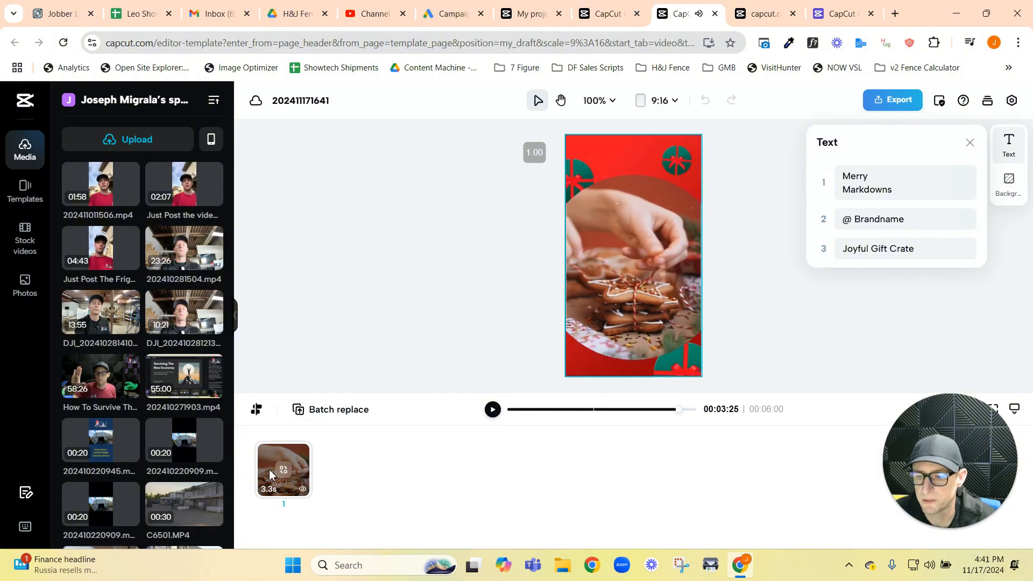
scroll(100, 415, "down", 1)
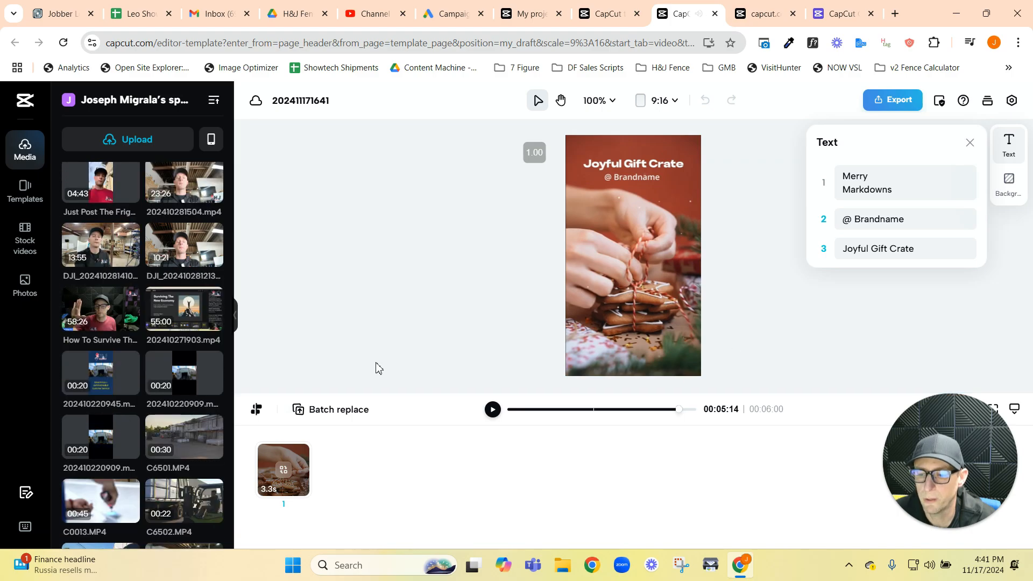
scroll(148, 362, "down", 10)
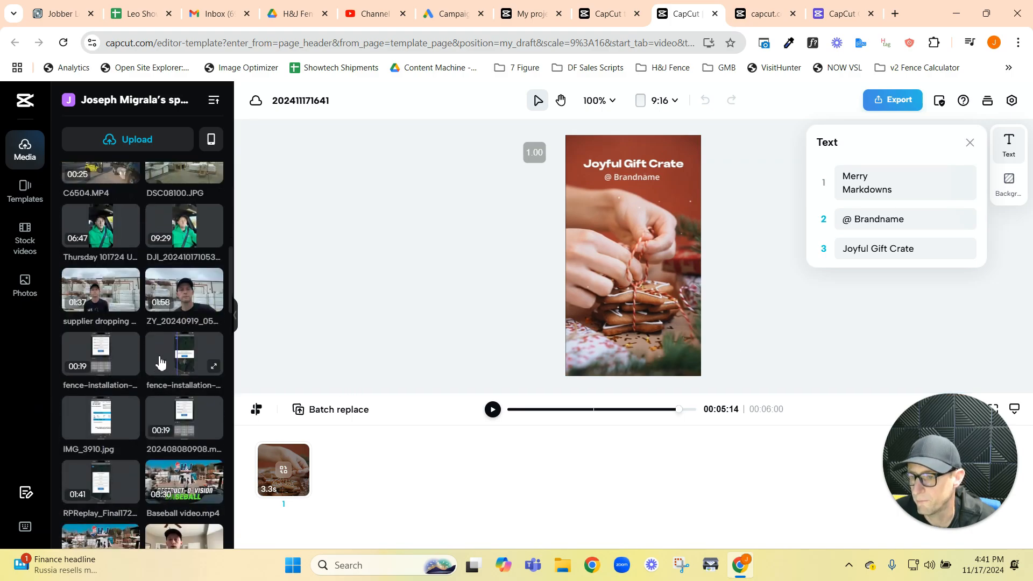
scroll(178, 366, "down", 10)
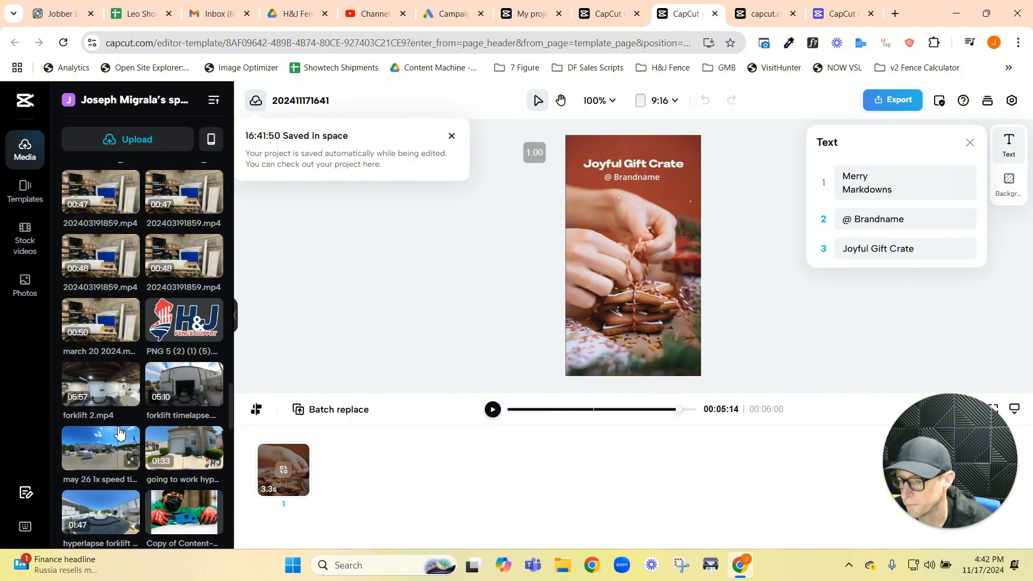
left_click_drag(119, 437, 278, 481)
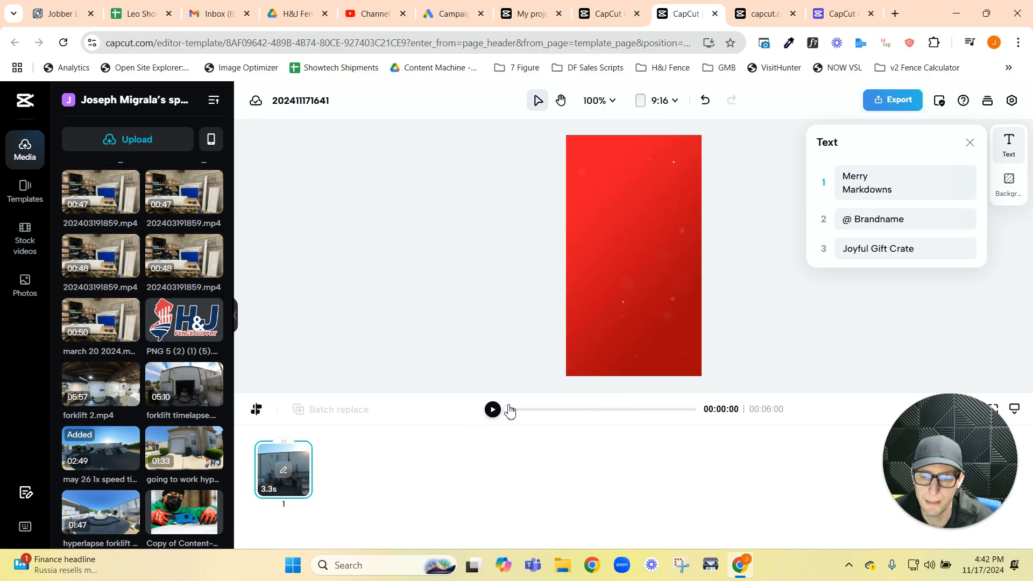
Step: Play the template and scrub through its opening, circle and full-screen scenes to check where the clip and texts appear
left_click(492, 410)
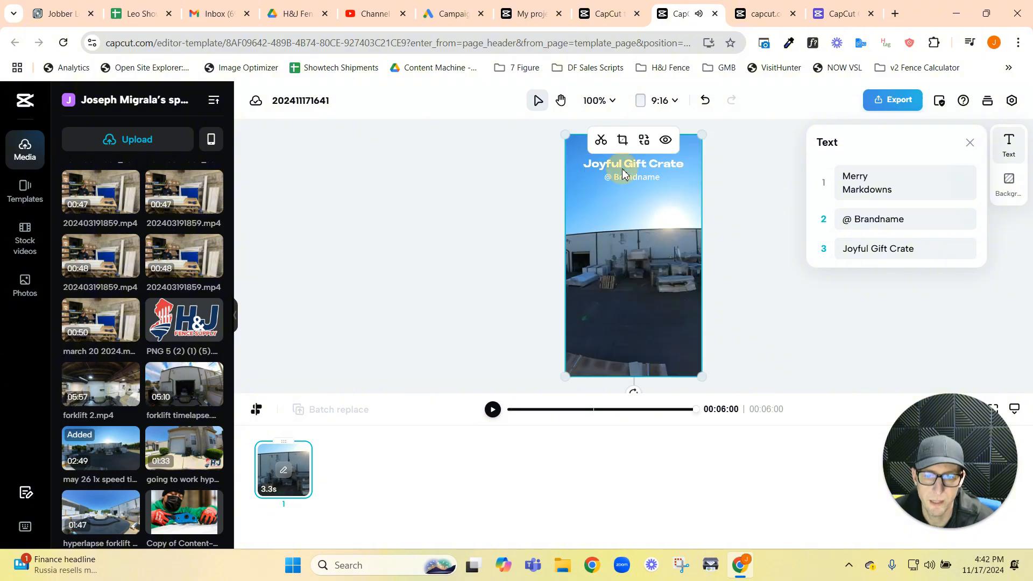
left_click(627, 168)
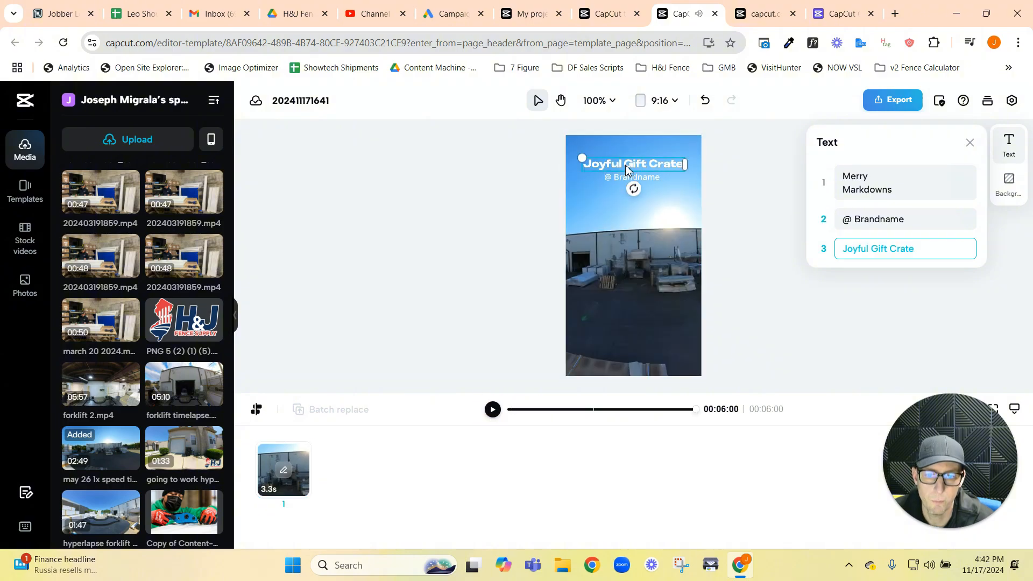
left_click(559, 413)
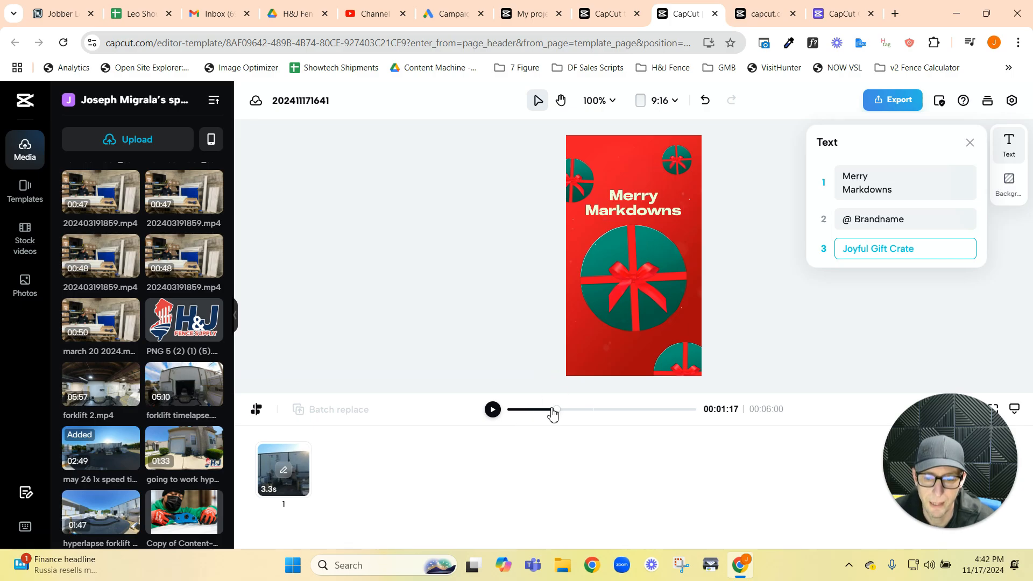
left_click_drag(558, 412, 497, 412)
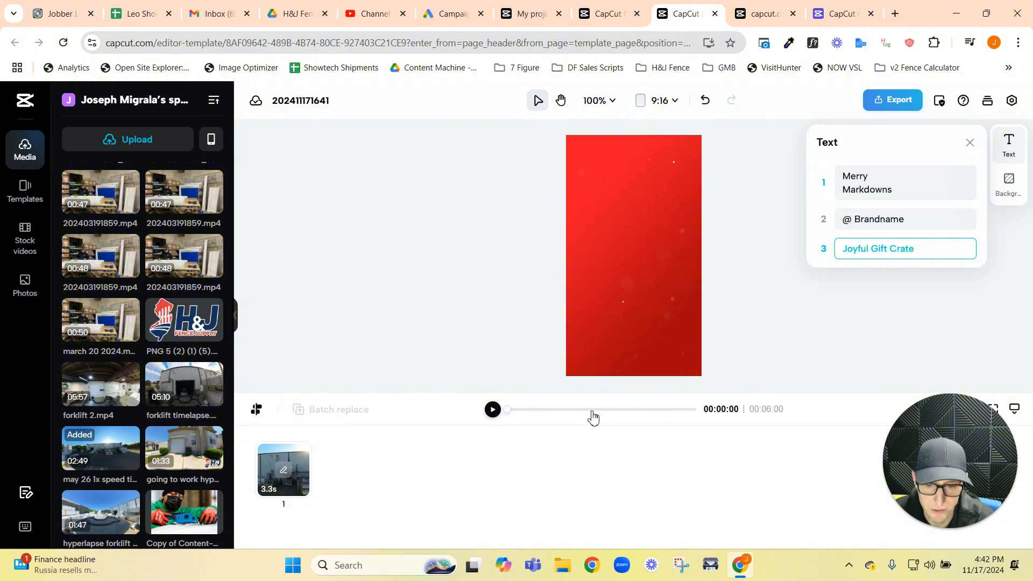
left_click(560, 411)
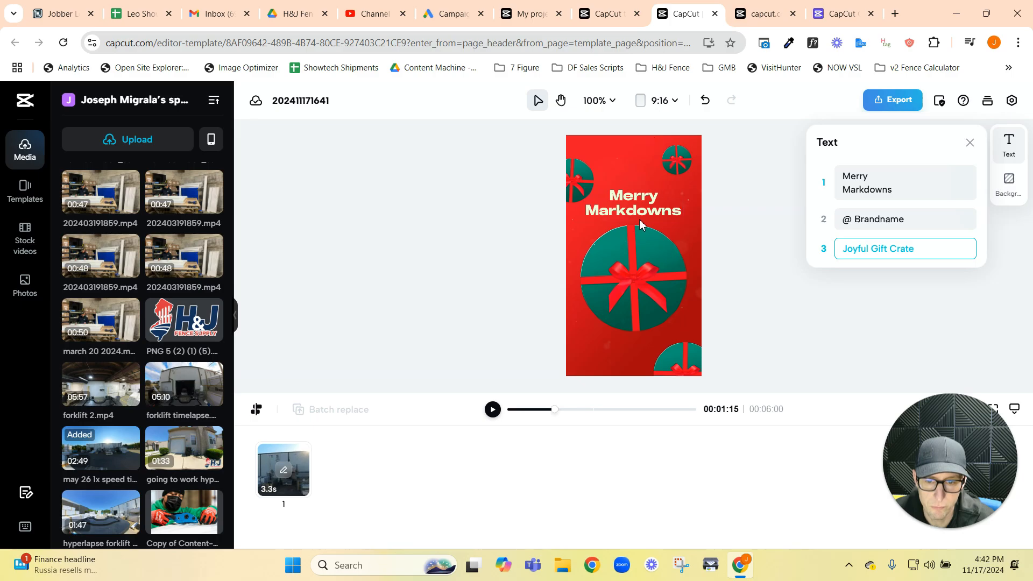
left_click(619, 411)
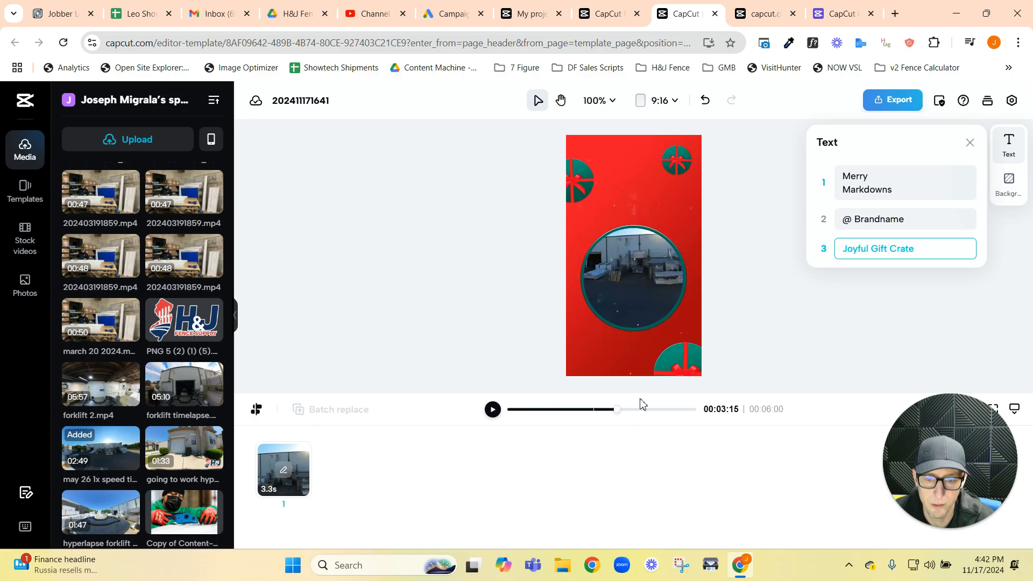
left_click(673, 412)
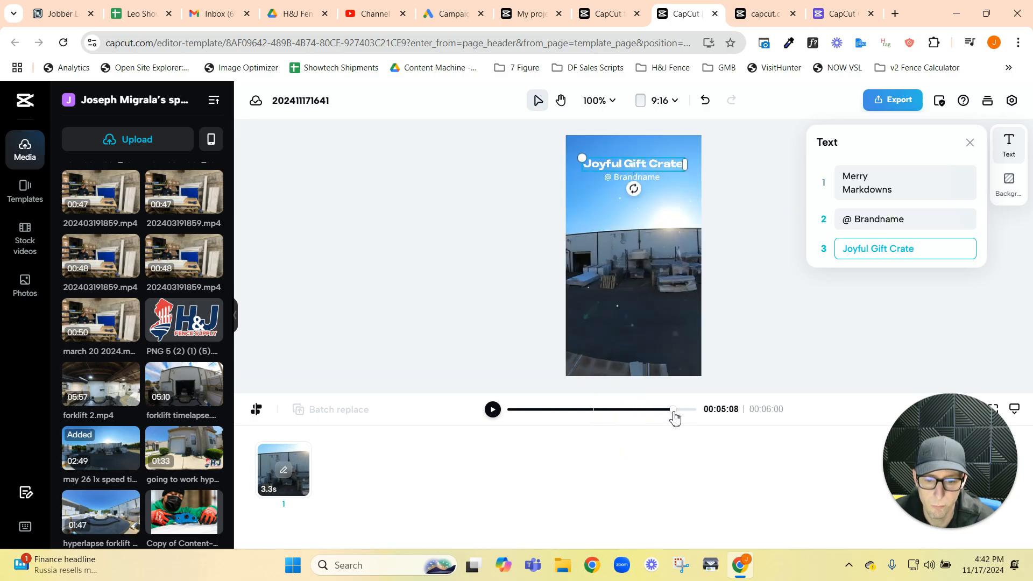
left_click_drag(674, 412, 533, 411)
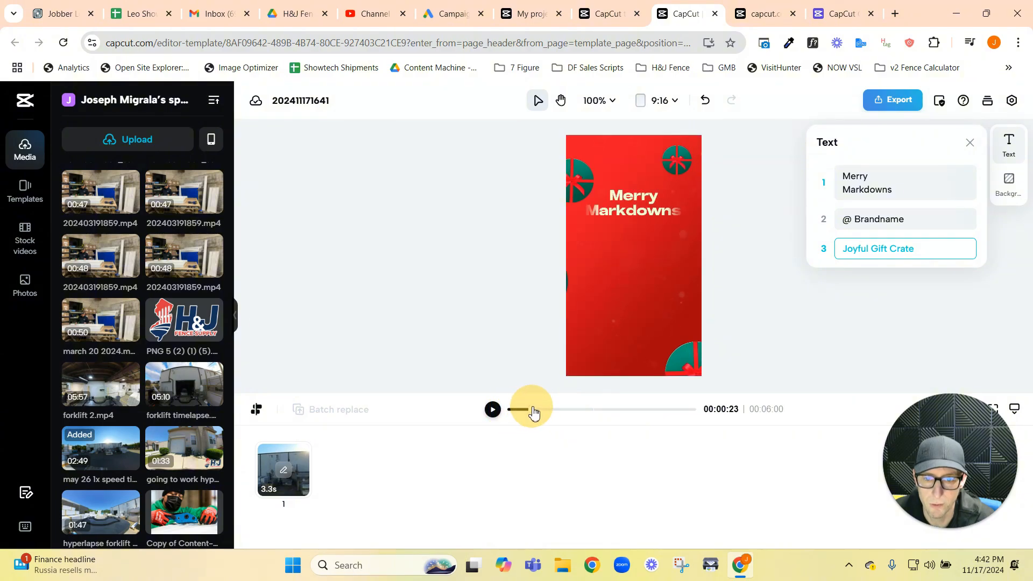
Step: Change the opening scene's "Merry Markdowns" title to "Merry Christmas" on two lines
left_click(643, 208)
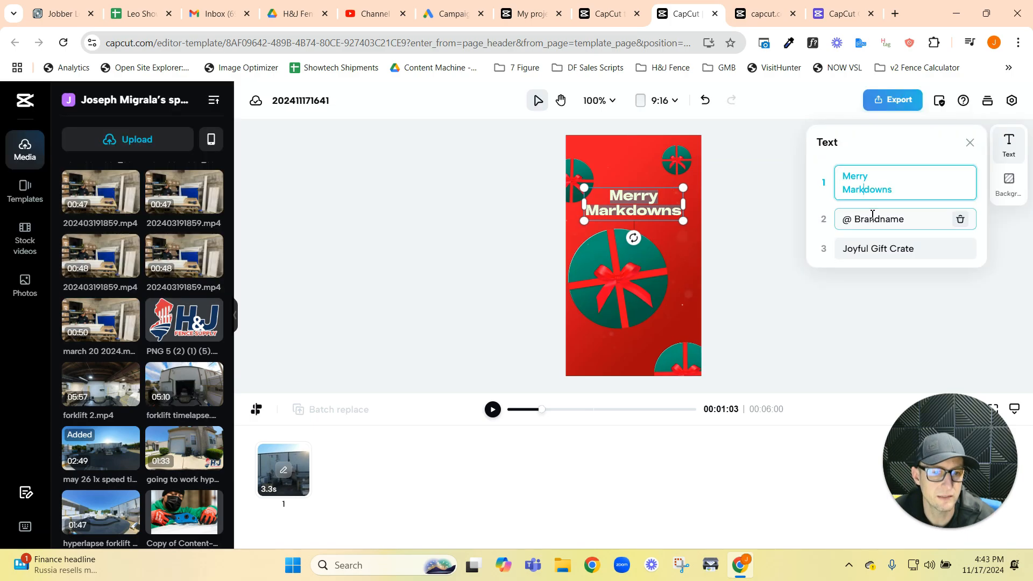
double_click(890, 194)
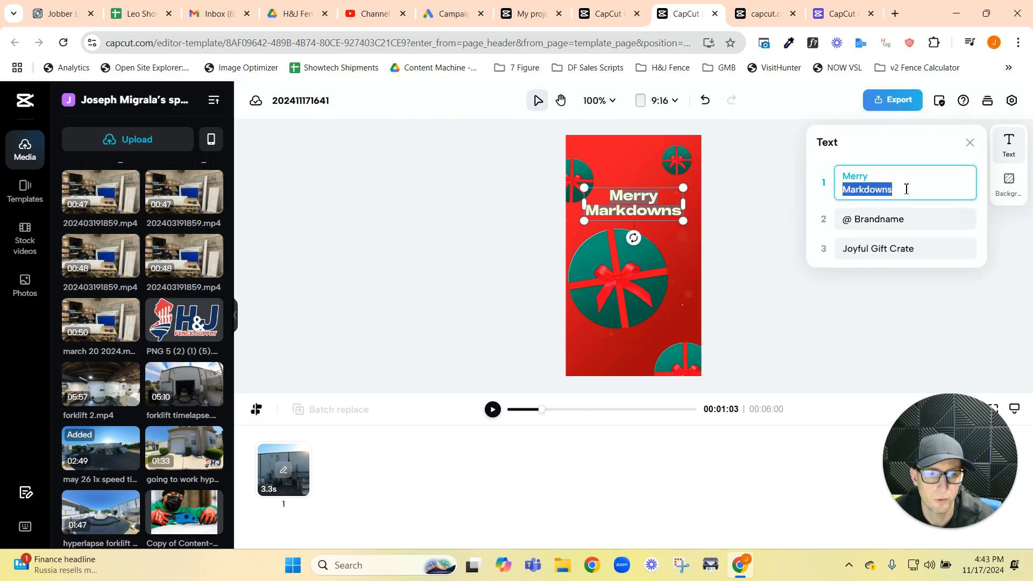
mouse_move(545, 415)
left_mouse_down()
mouse_move(689, 412)
mouse_move(537, 411)
left_mouse_up()
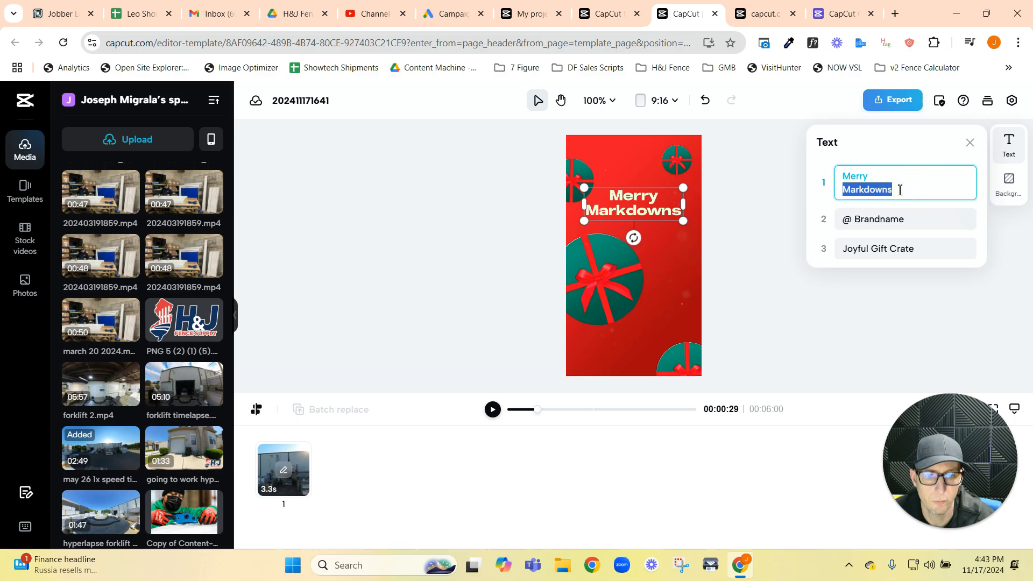
key("BackSpace")
key("BackSpace")
key("BackSpace")
key("BackSpace")
key("BackSpace")
key("BackSpace")
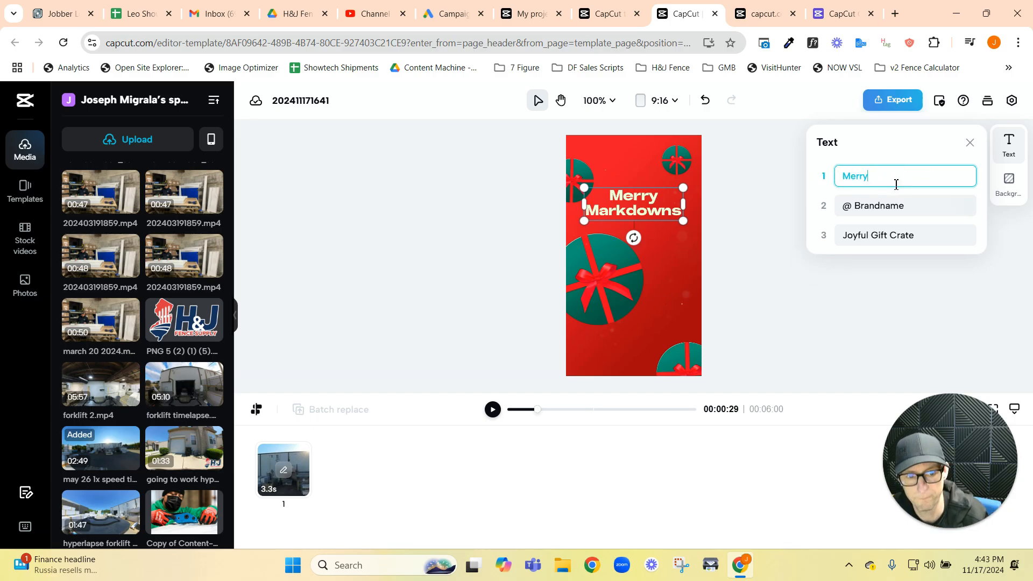
type("erry")
key("Return")
type("Christmas")
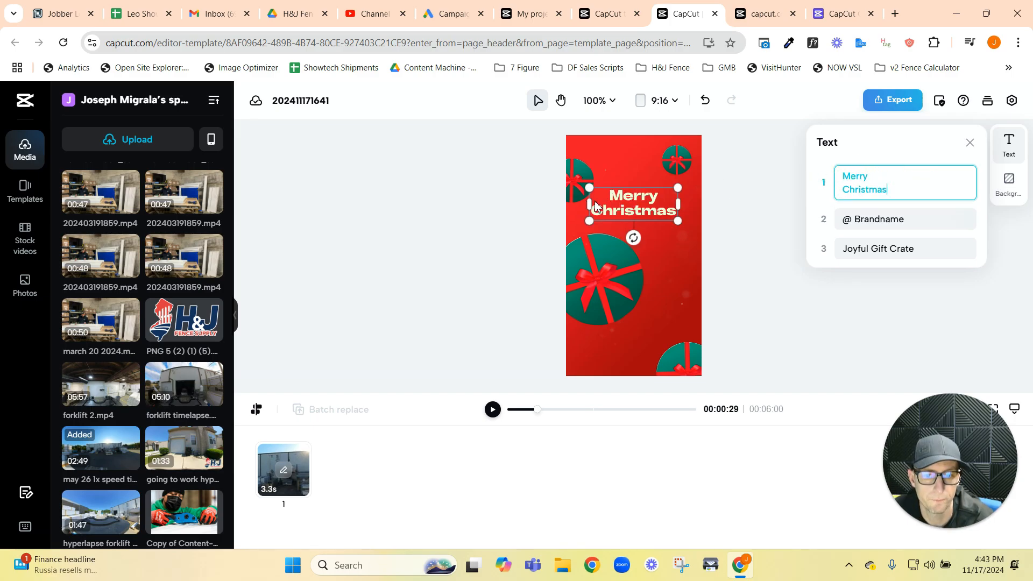
left_click(975, 234)
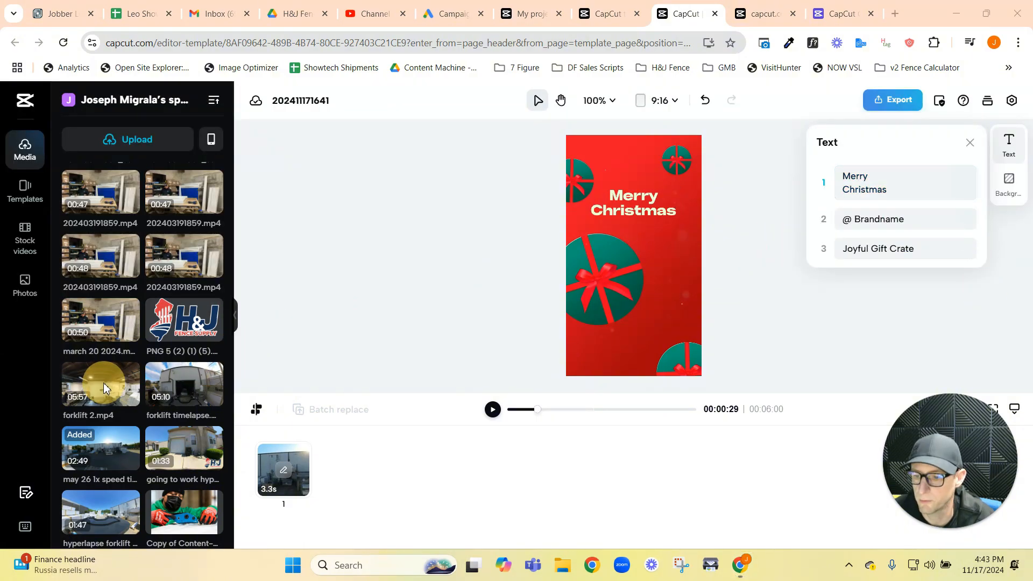
Step: Replace the "Joyful Gift Crate" title in the closing scene with "H&J Fence Supply"
left_click(911, 225)
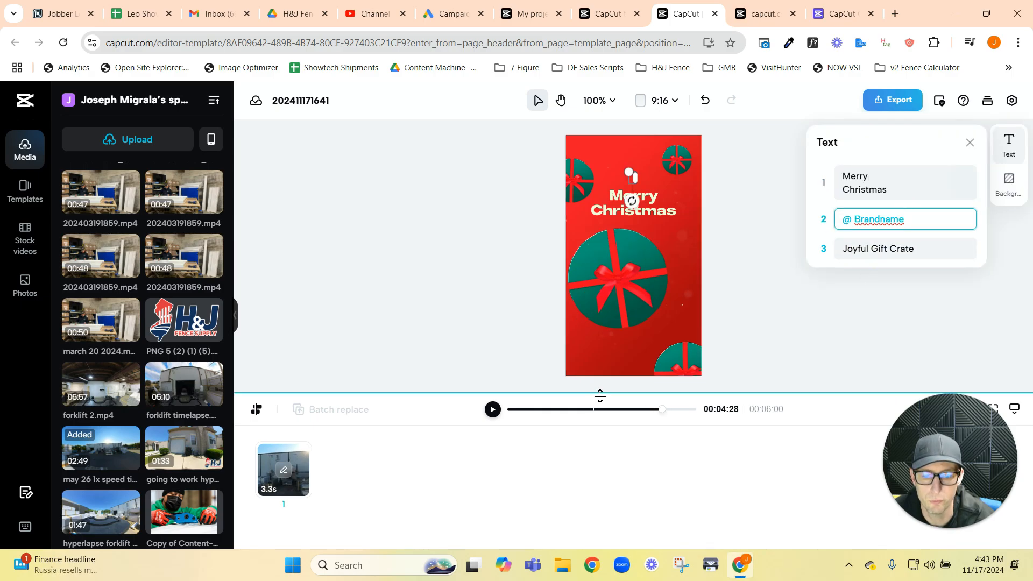
left_click(662, 411)
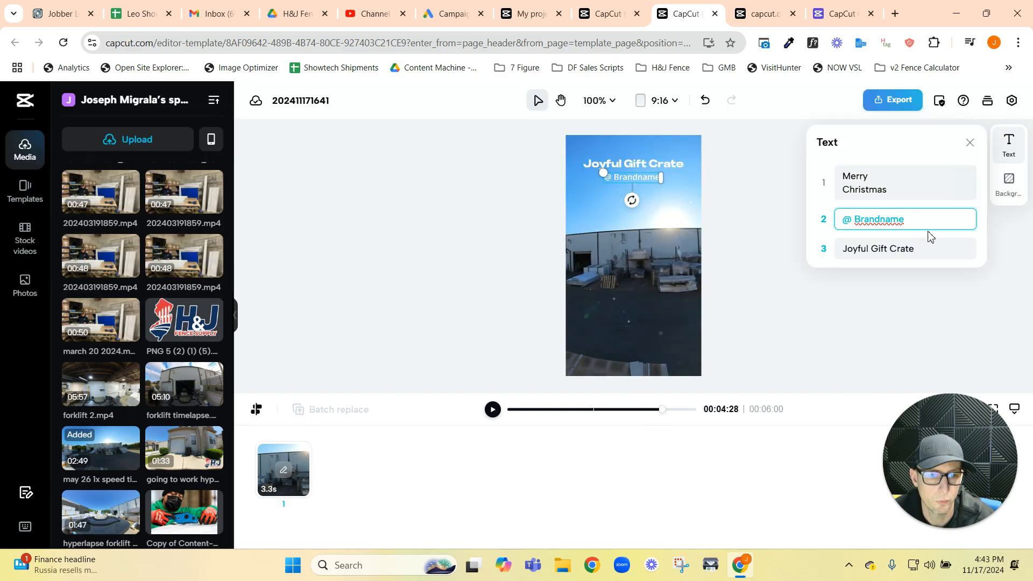
triple_click(922, 247)
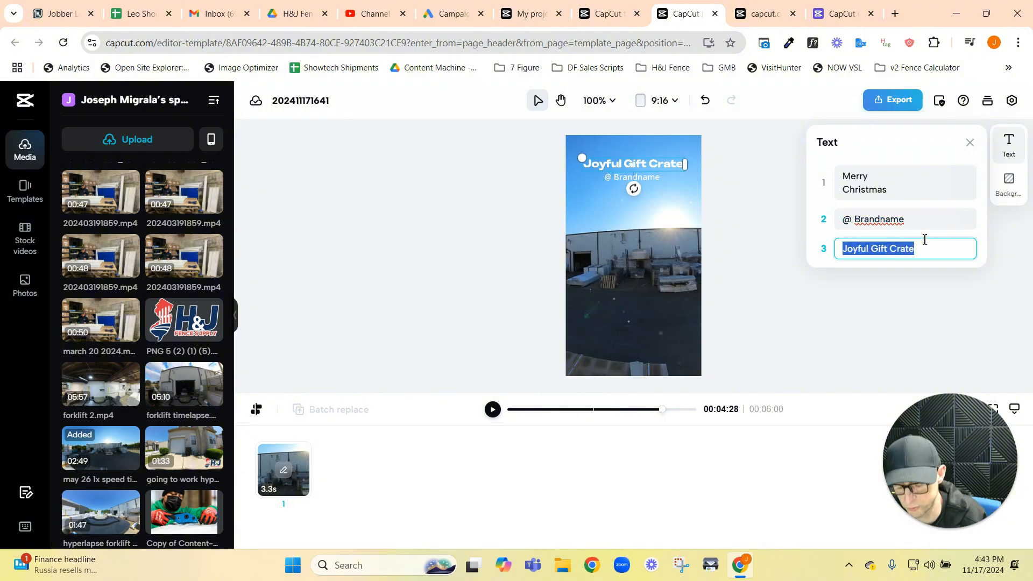
type("H")
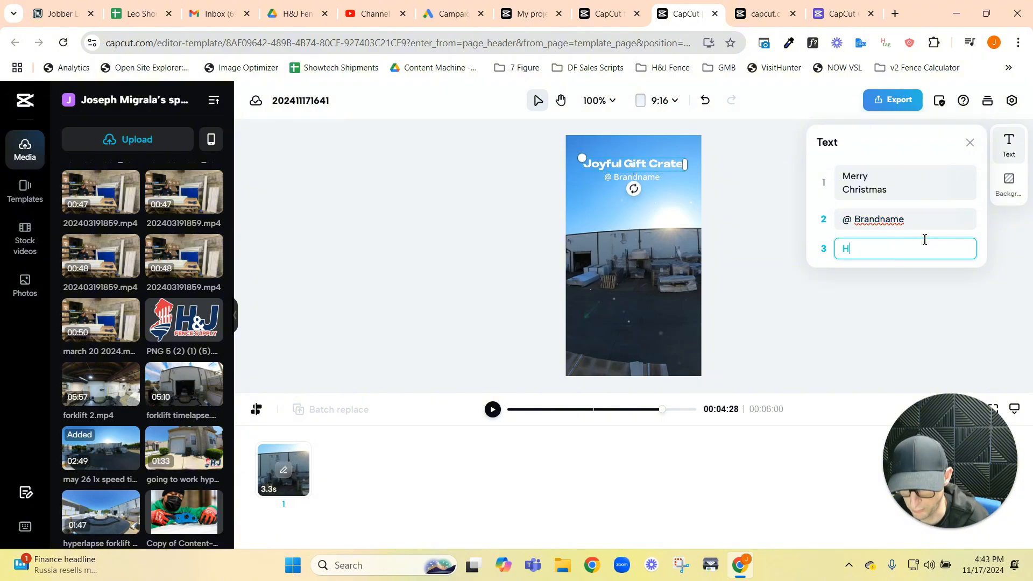
type("&J Fence Supply")
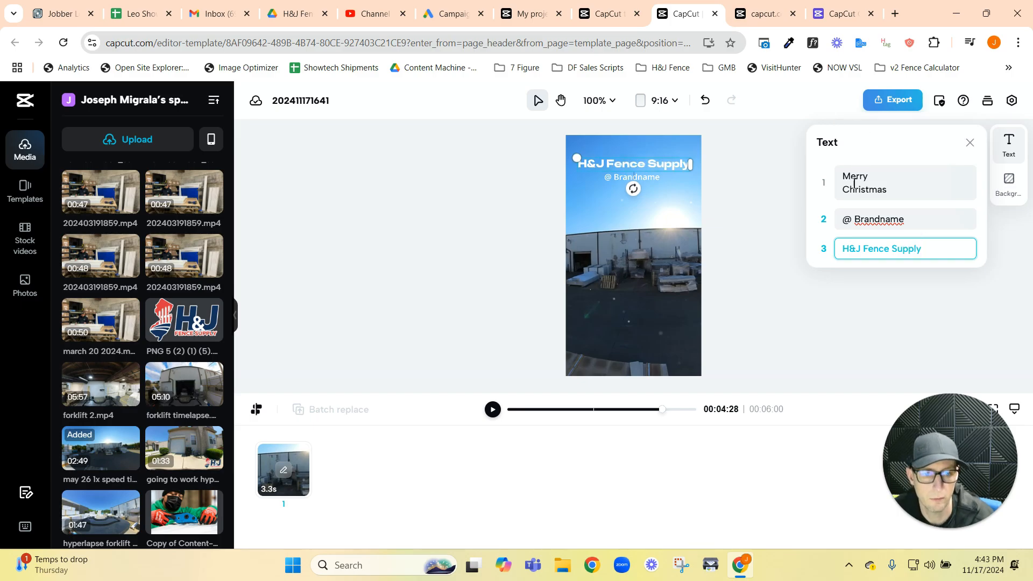
Step: Clear the "@ Brandname" text under the closing title and play the edited template from the start
left_click_drag(913, 221, 904, 189)
key("BackSpace")
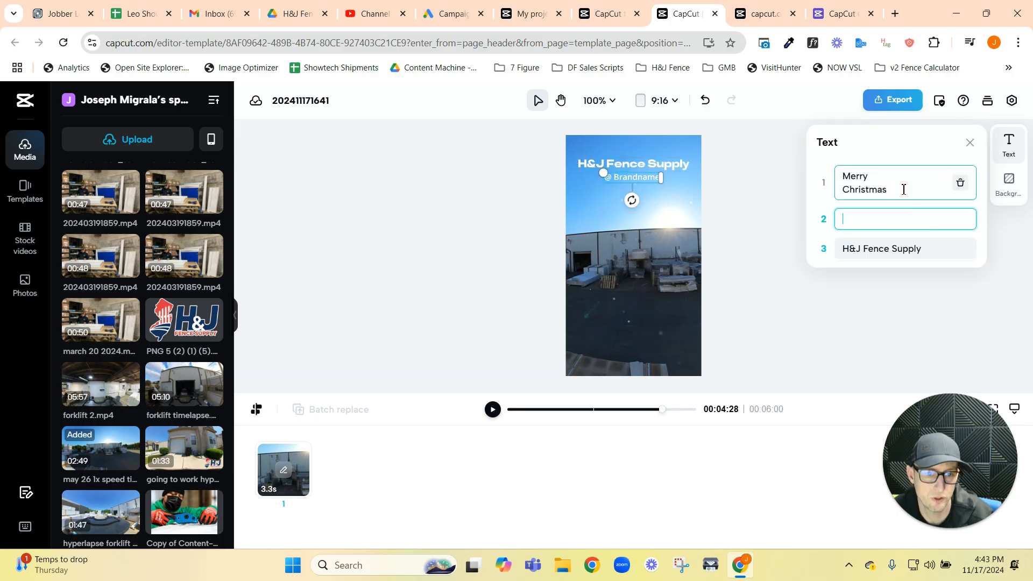
left_click(768, 232)
left_click(720, 247)
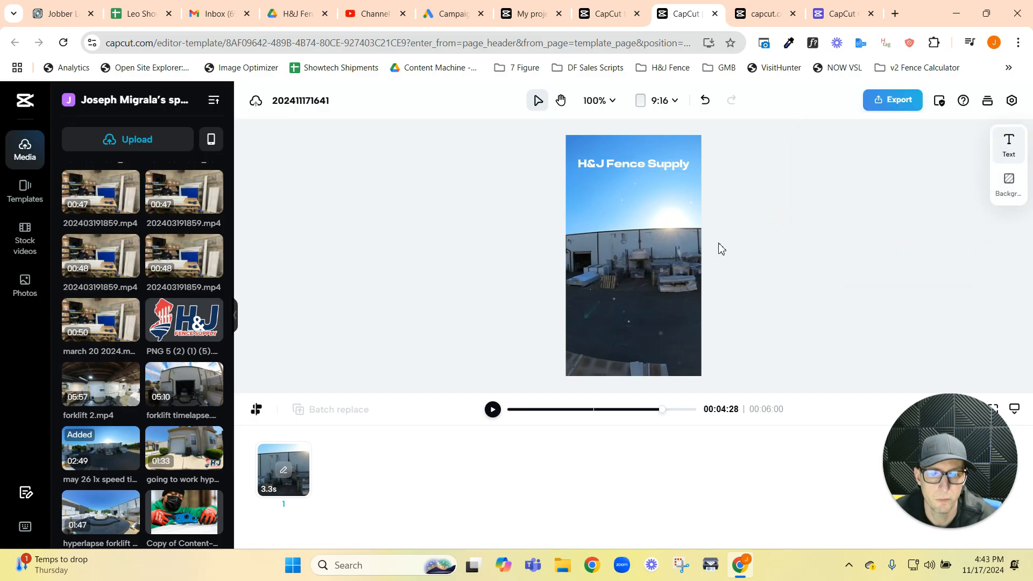
left_click_drag(667, 419, 491, 415)
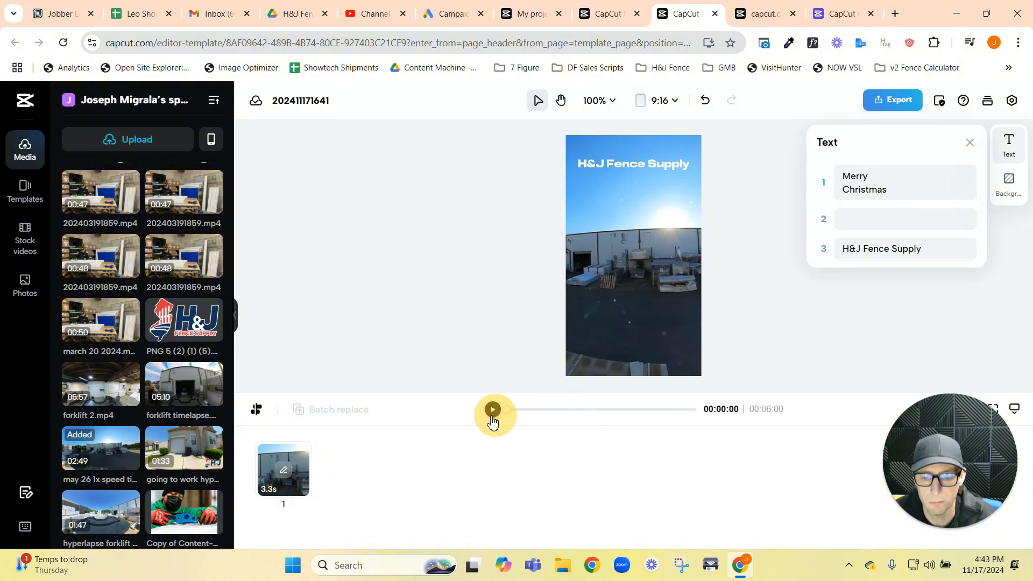
left_click(492, 410)
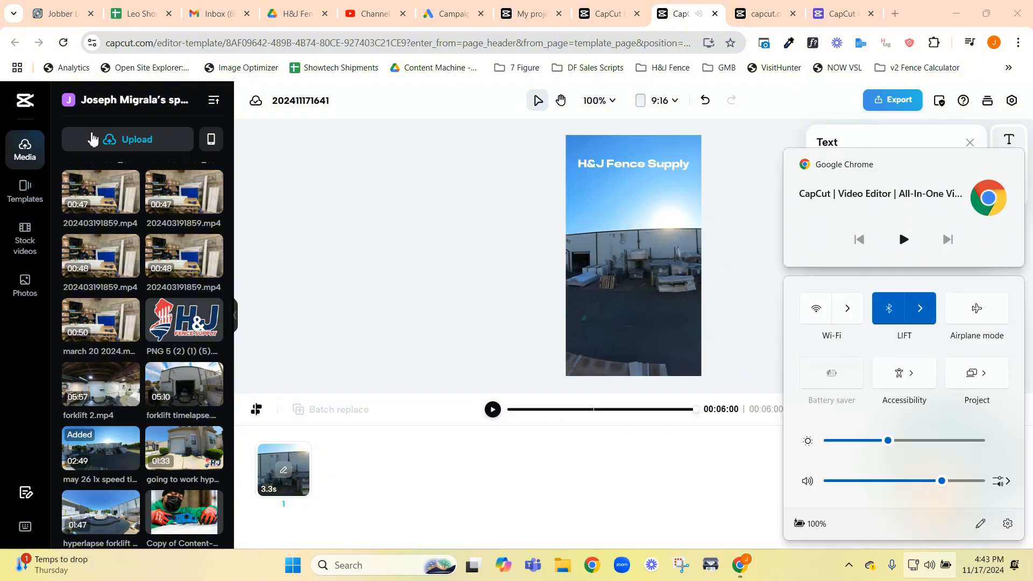
Step: Return to the template library, close the gift box template's details, and browse more Business video templates
left_click(611, 15)
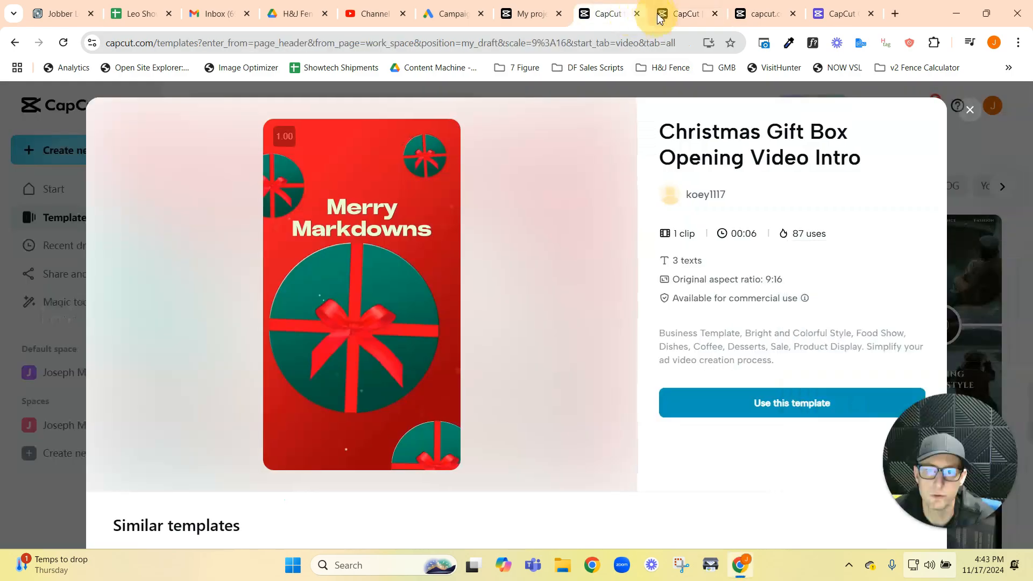
key("Escape")
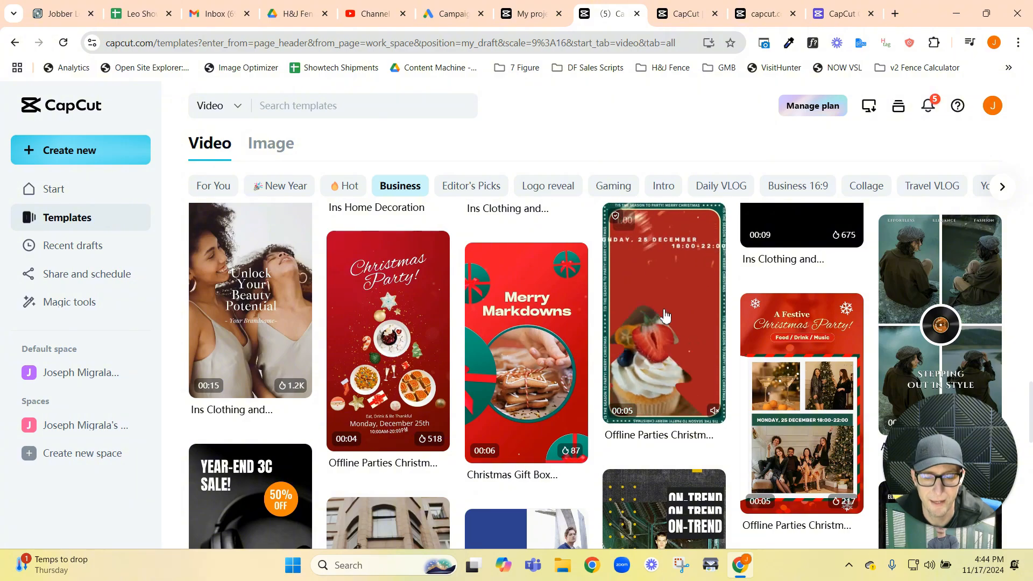
scroll(647, 315, "down", 1)
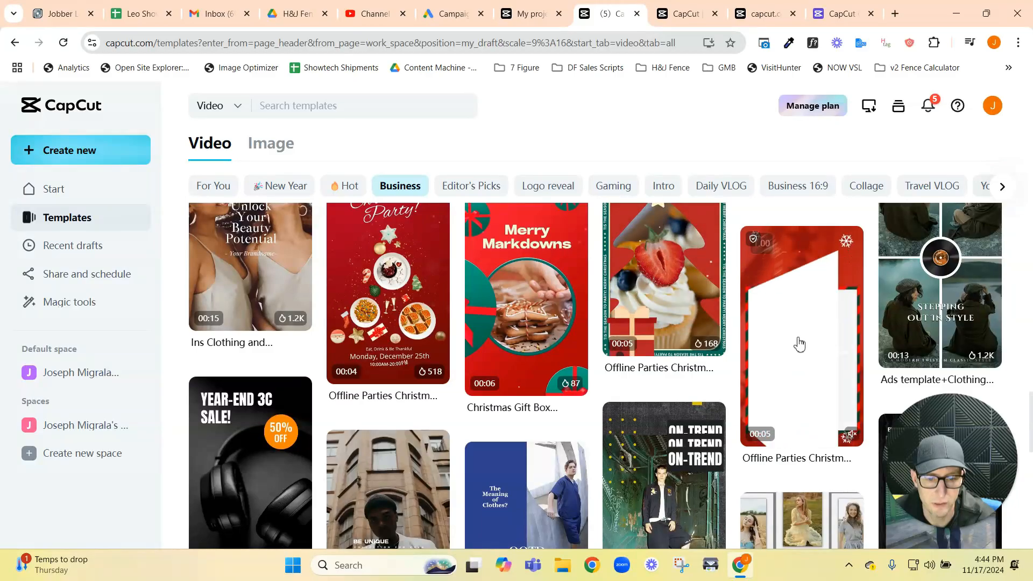
scroll(710, 393, "down", 6)
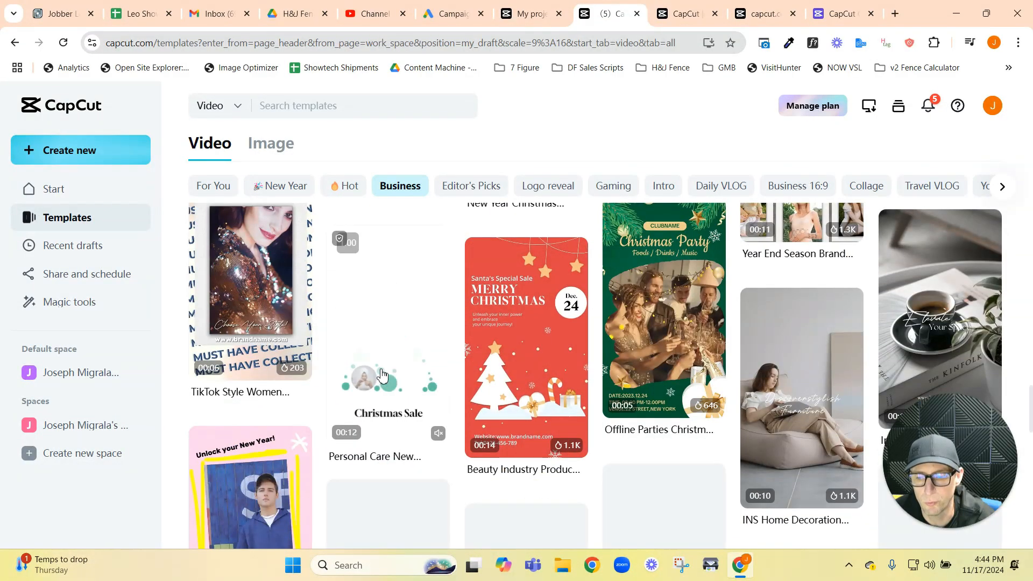
scroll(514, 417, "down", 4)
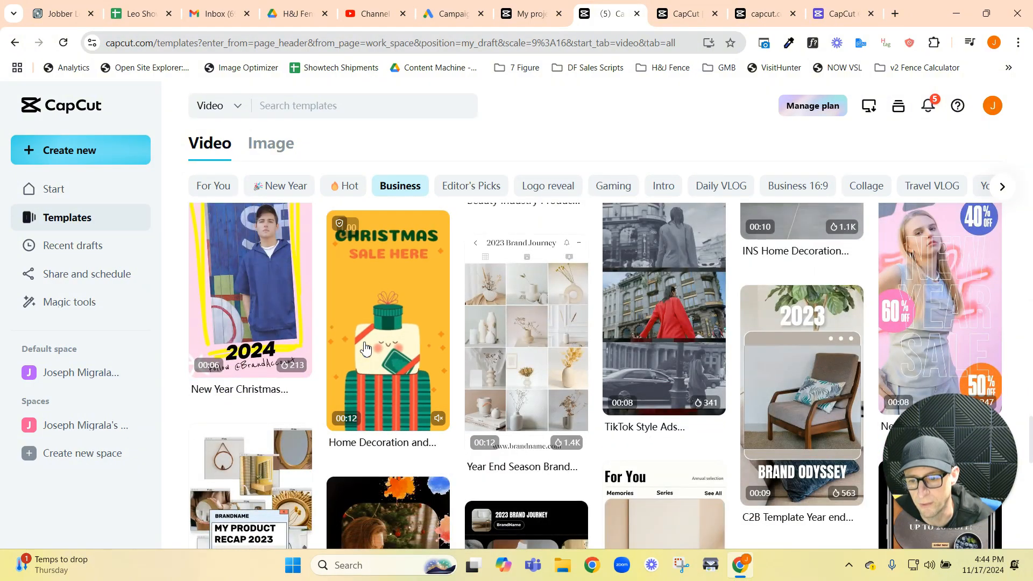
Step: Browse the Business templates, switch to the For You templates, open "17 video template" for editing and pause its preview
scroll(375, 340, "down", 4)
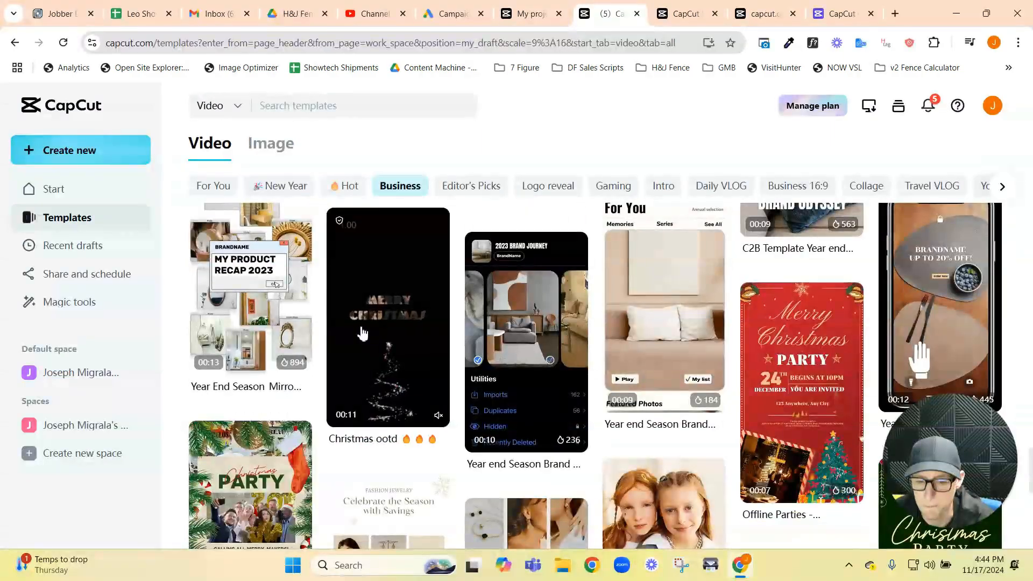
scroll(360, 333, "down", 3)
scroll(357, 328, "up", 7)
left_click(214, 185)
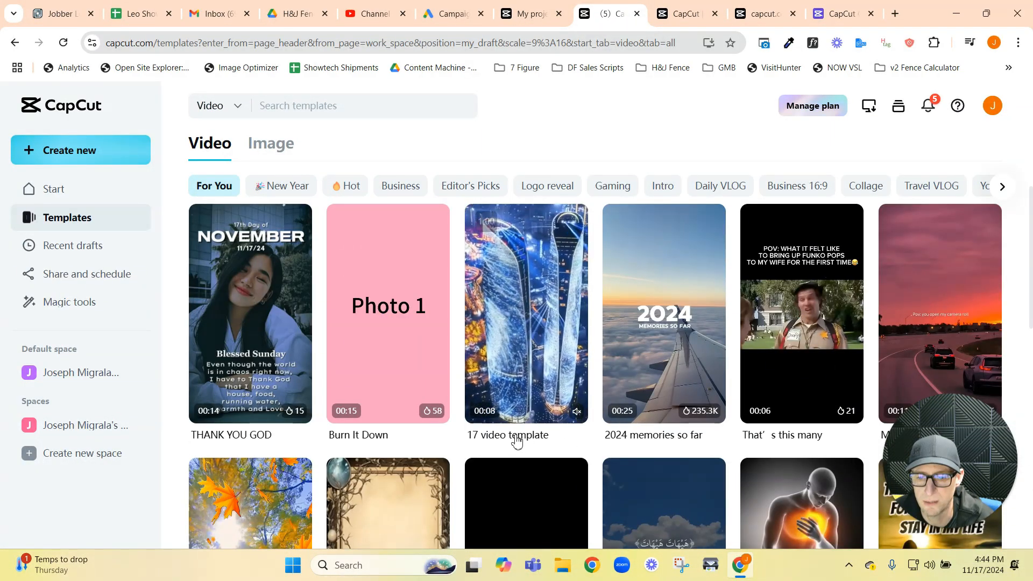
left_click(487, 383)
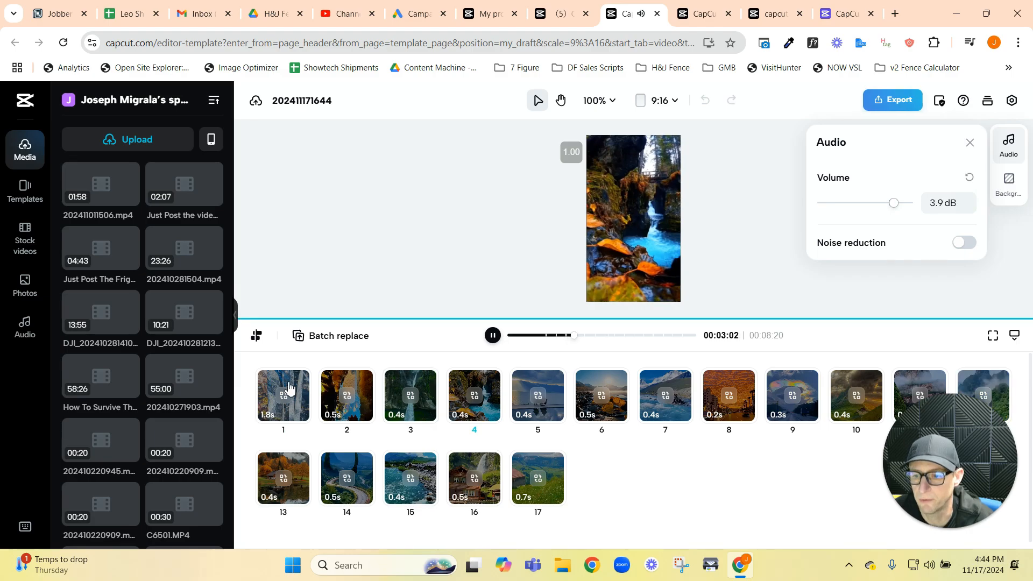
left_click(499, 340)
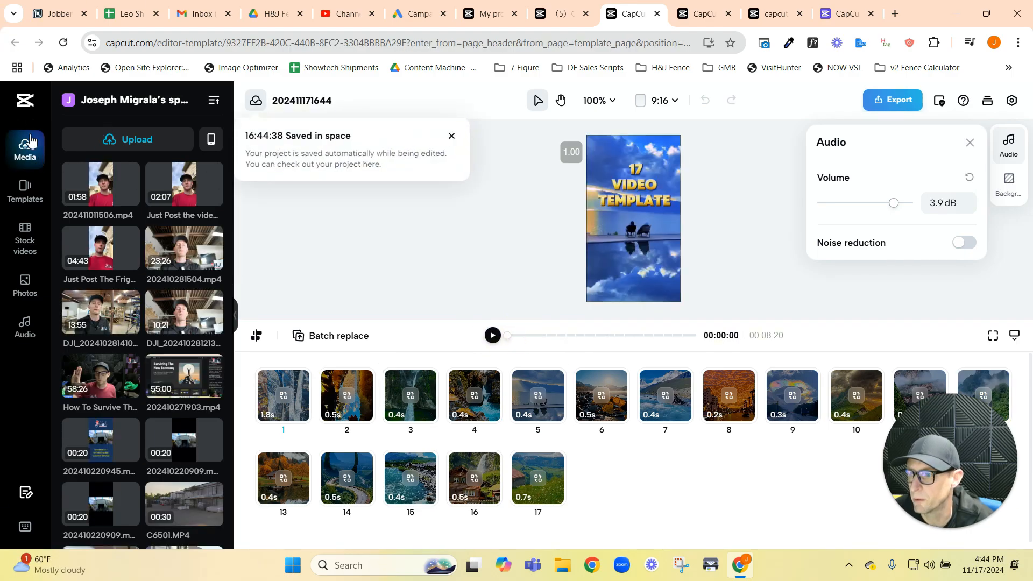
Step: Leave this project, return to the template library and open the Business TikTok shop sparkling drinks template for editing
left_click(23, 187)
left_click(235, 312)
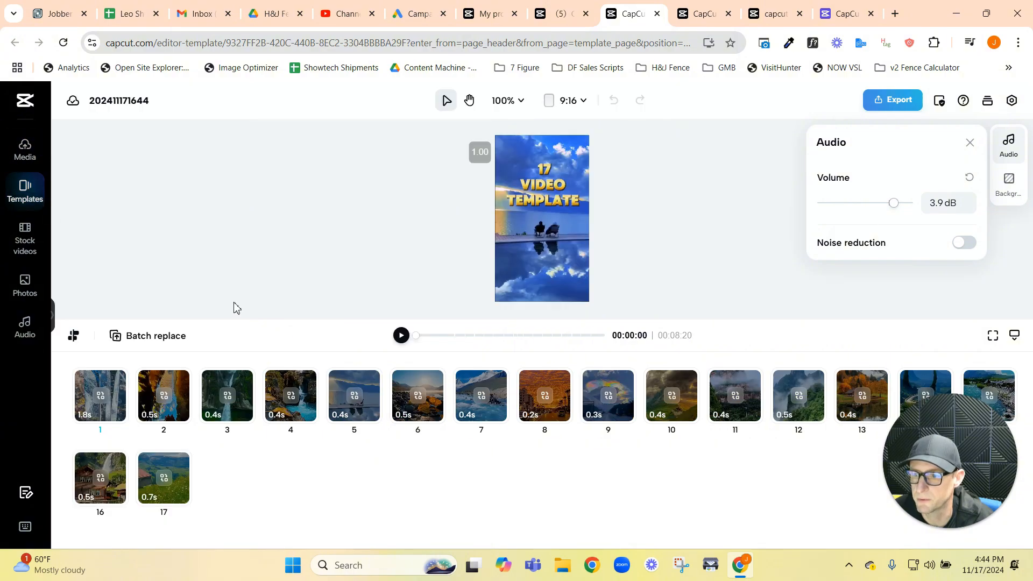
left_click(24, 190)
left_click(25, 101)
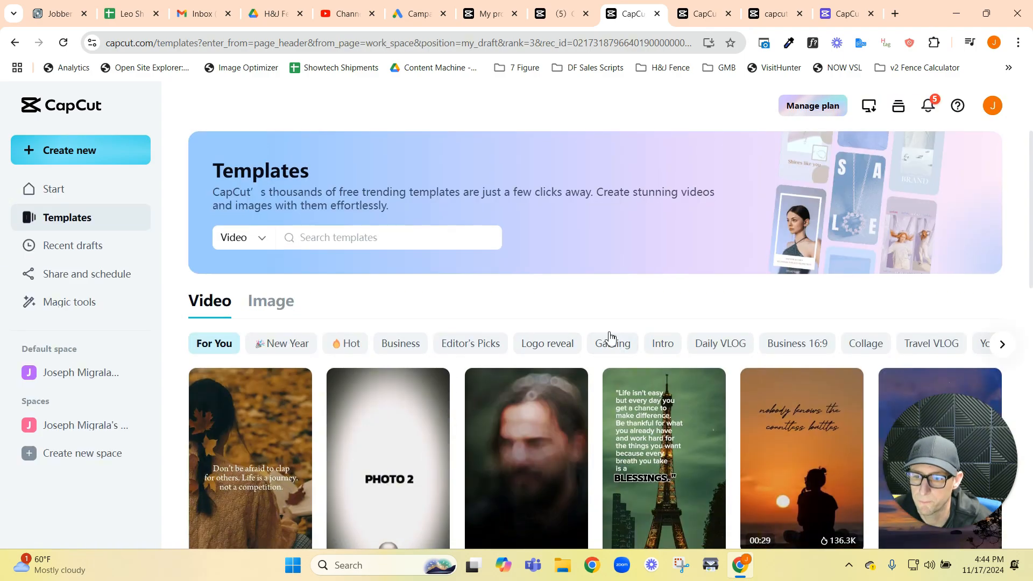
scroll(609, 338, "down", 3)
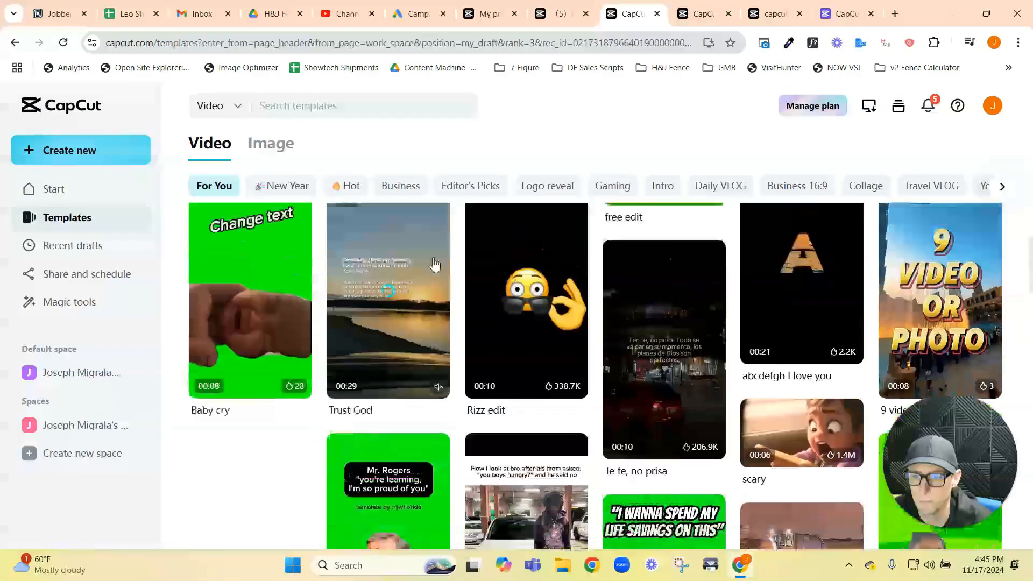
left_click(383, 188)
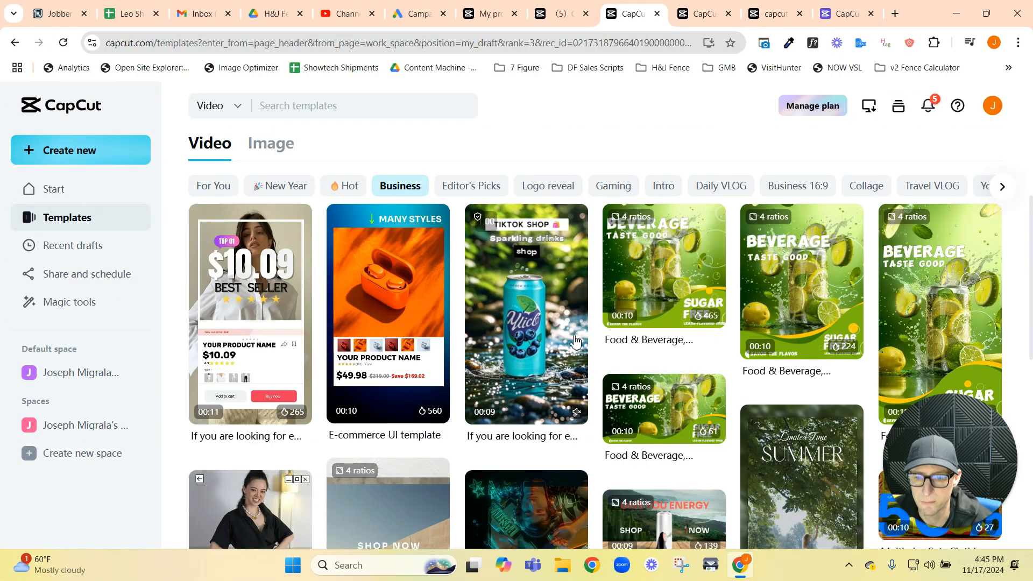
left_click(547, 333)
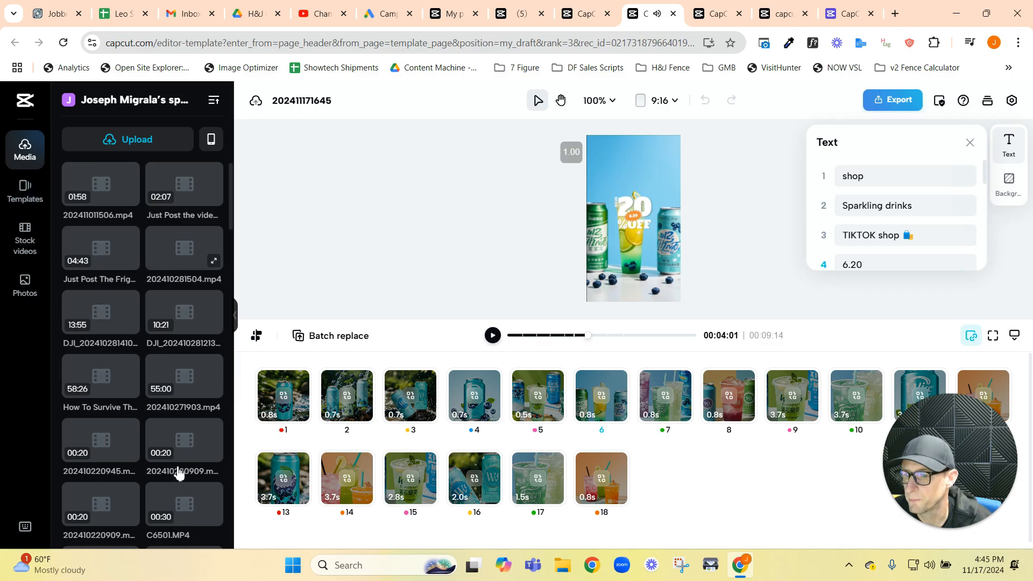
Step: Replace the placeholders in slots 1 to 7 with library media, using the ZY_20240919 video in slot 1 and "Baseball video.mp4" in slot 2
scroll(157, 321, "down", 4)
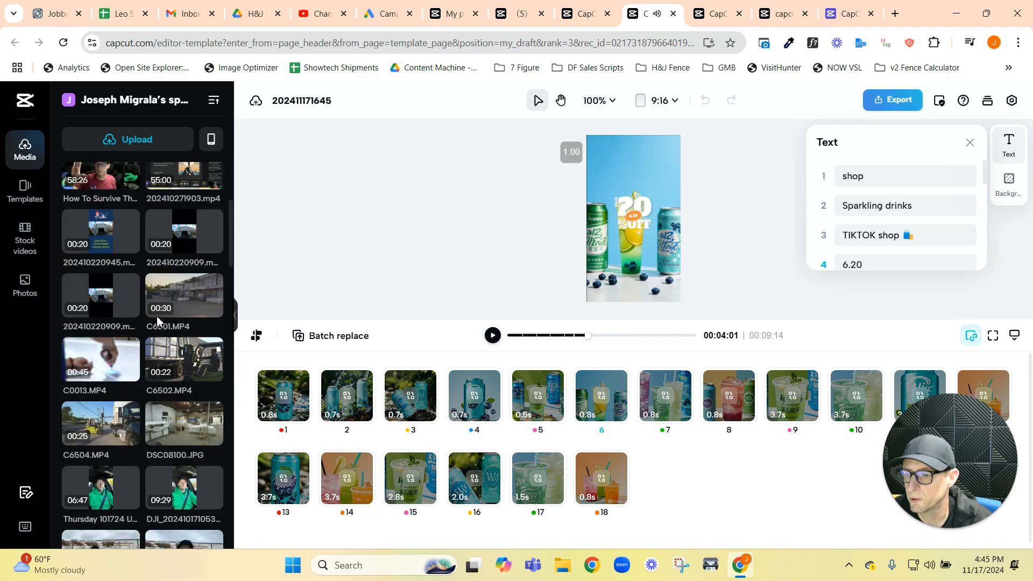
scroll(158, 321, "down", 5)
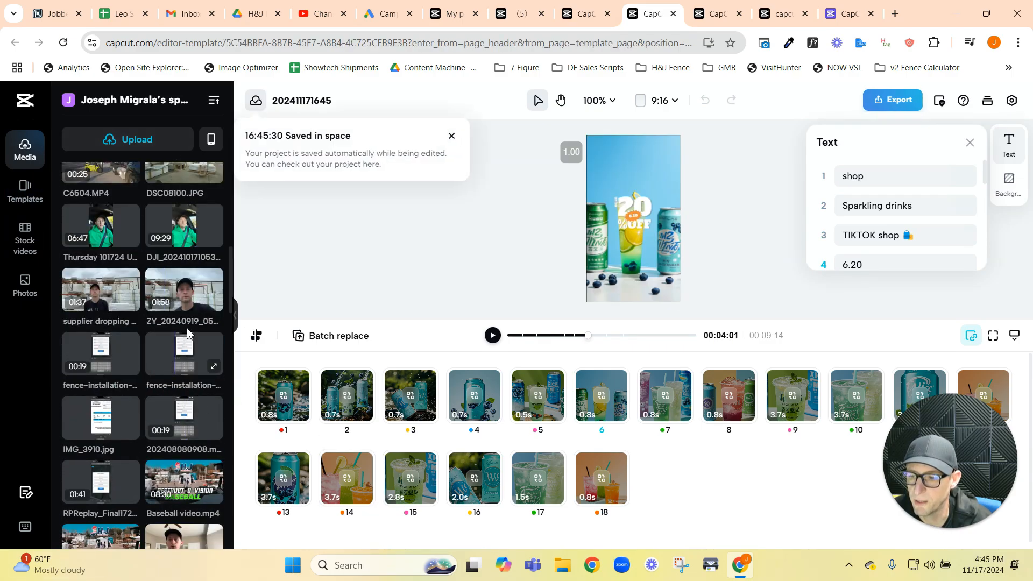
left_click_drag(184, 298, 291, 407)
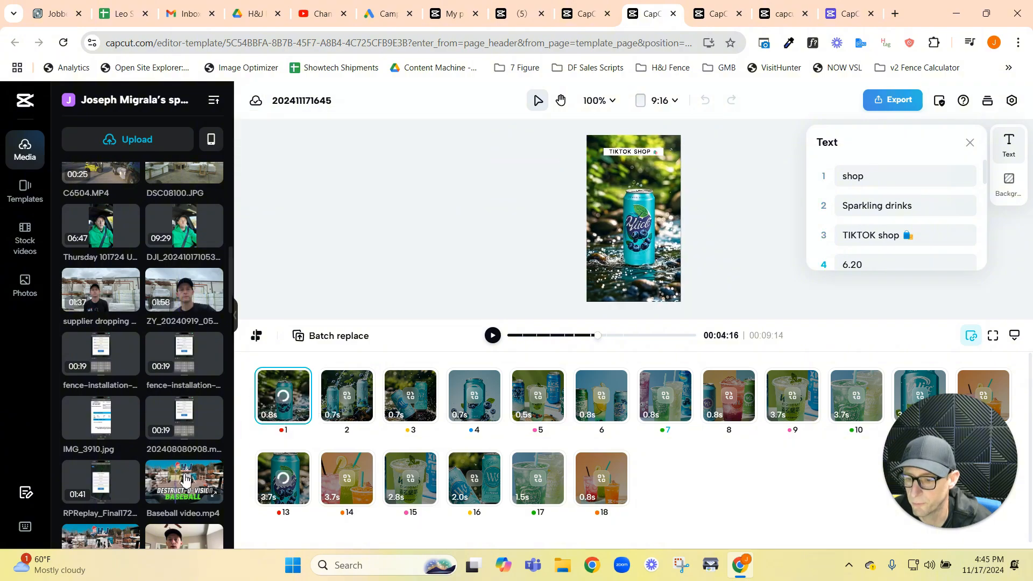
left_click_drag(185, 481, 346, 396)
scroll(181, 475, "down", 8)
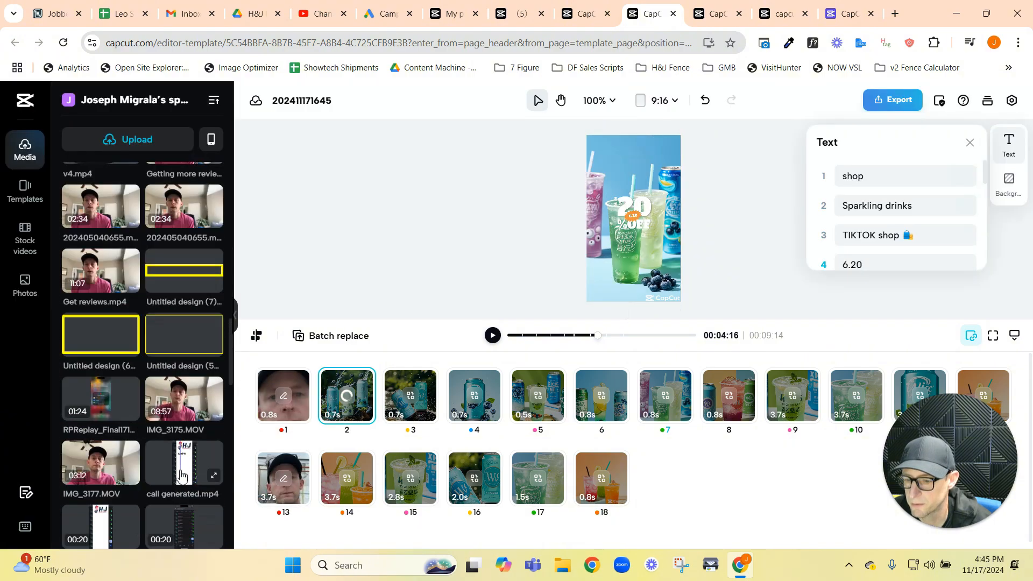
scroll(181, 475, "down", 10)
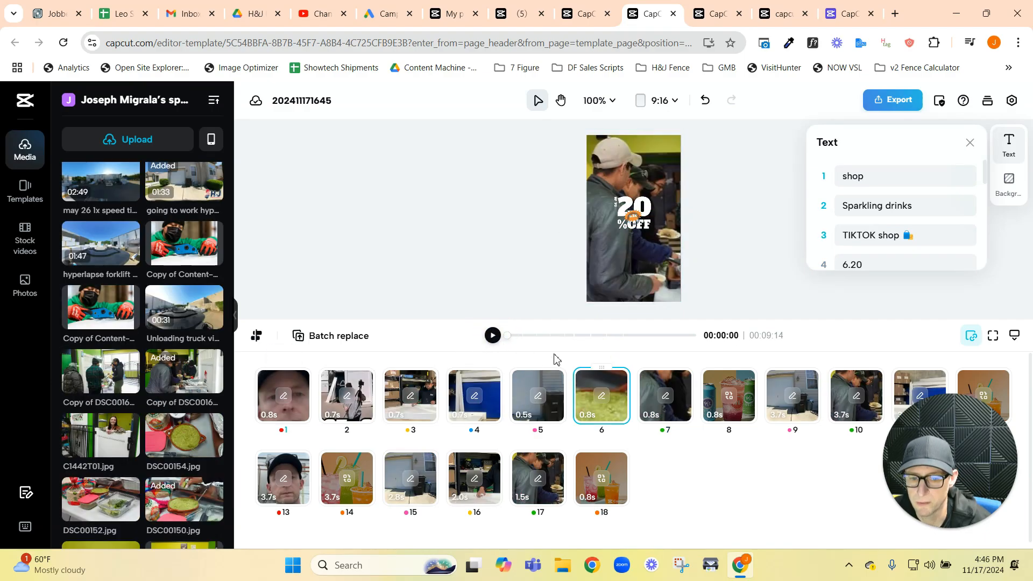
Step: Play the edited drinks template from the start, pause it and look through its editable text entries
left_click(493, 337)
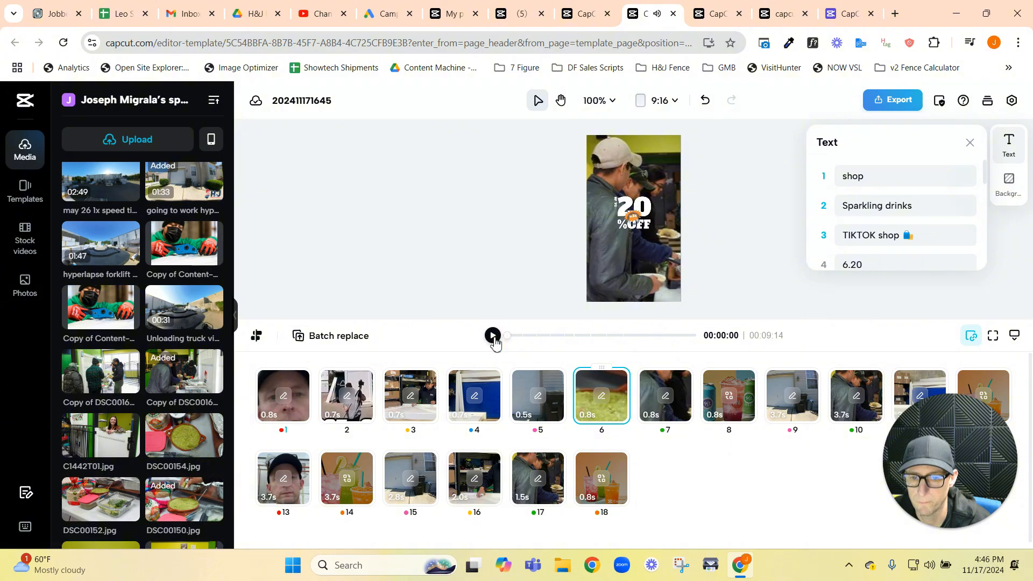
left_click(492, 336)
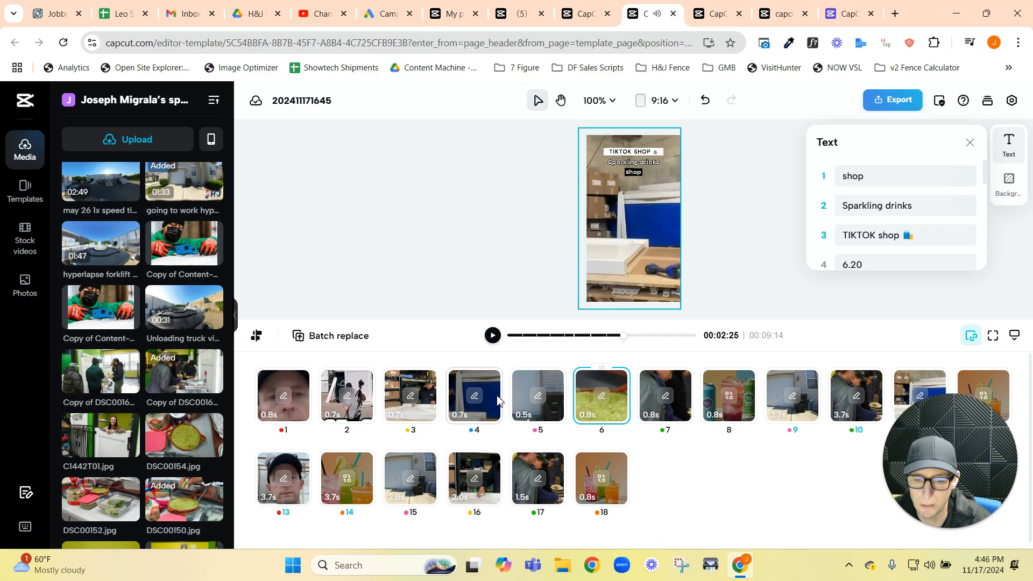
scroll(904, 216, "down", 5)
scroll(874, 239, "up", 5)
left_click(887, 175)
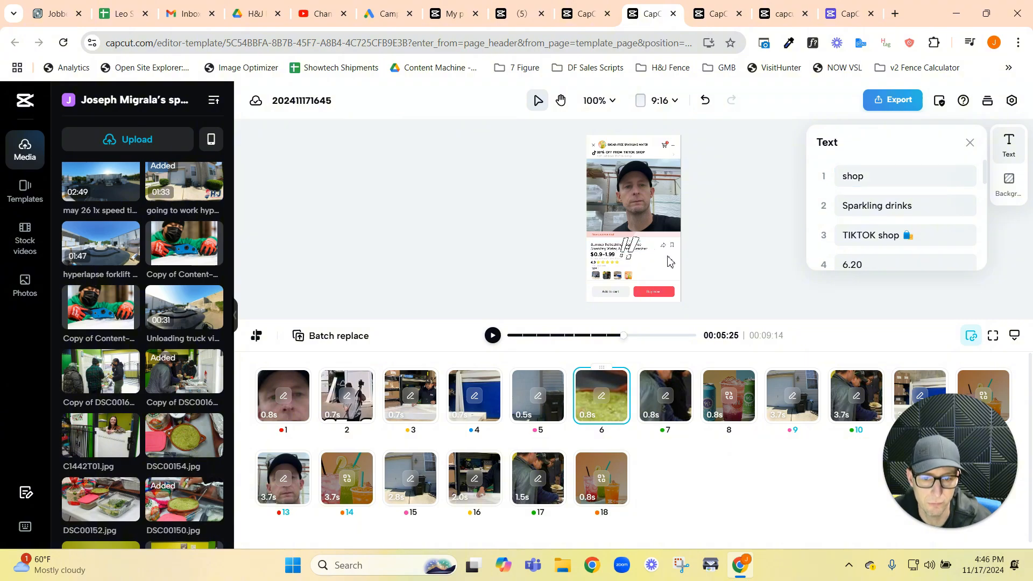
left_click(639, 260)
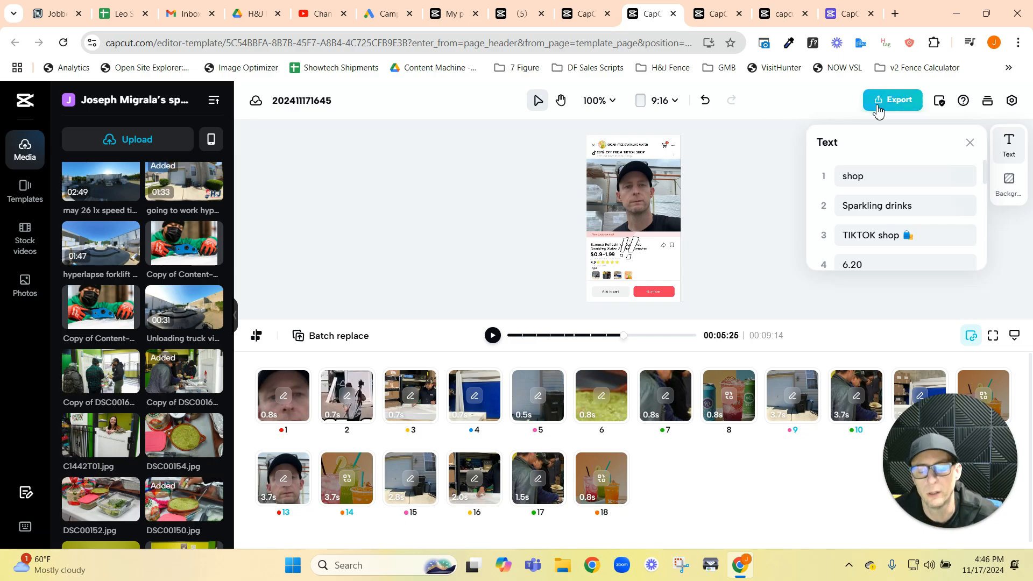
Step: Open the export options of the edited template to review the sharing and download choices
left_click(896, 101)
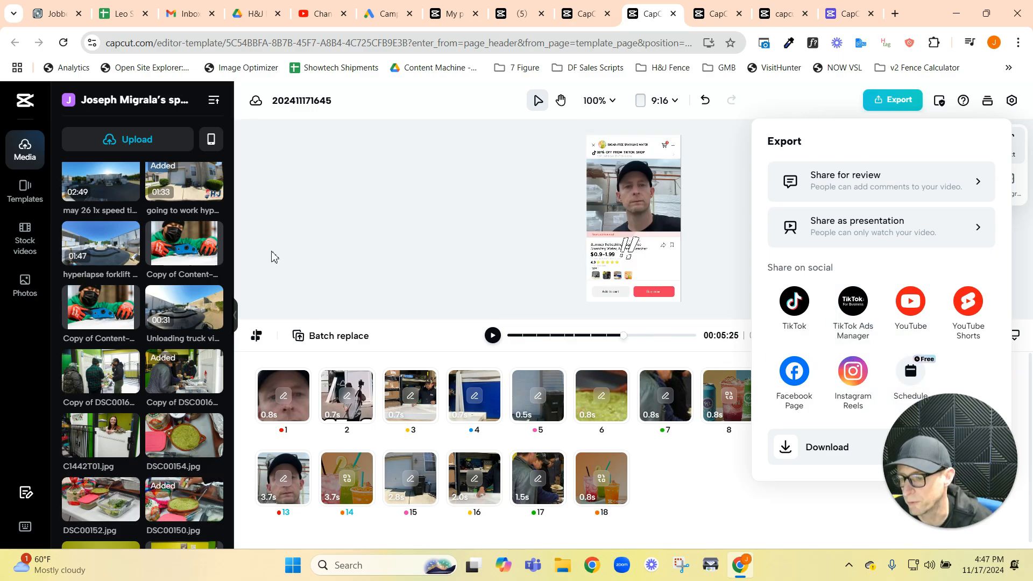
left_click(205, 198)
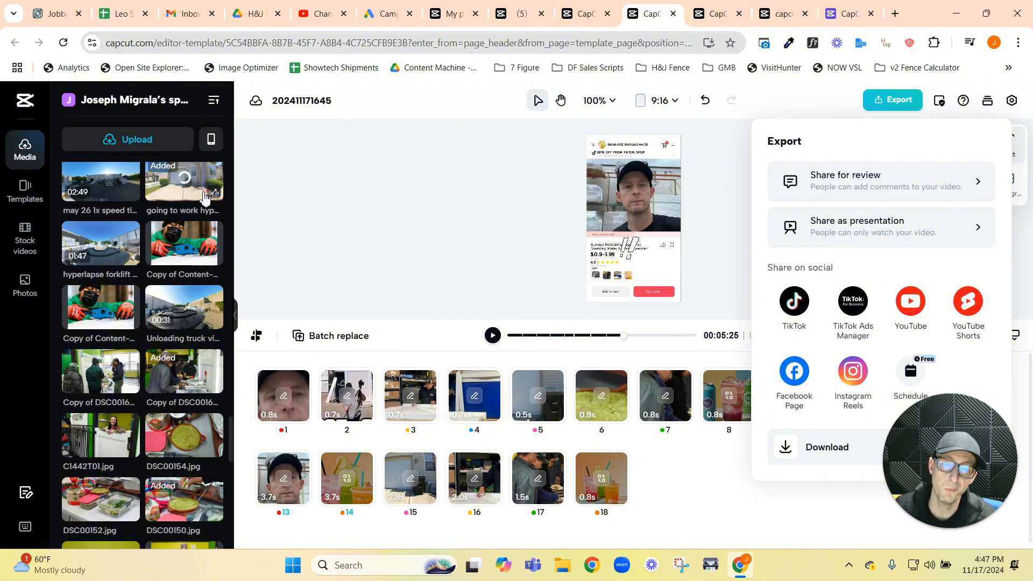
left_click_drag(963, 472, 596, 280)
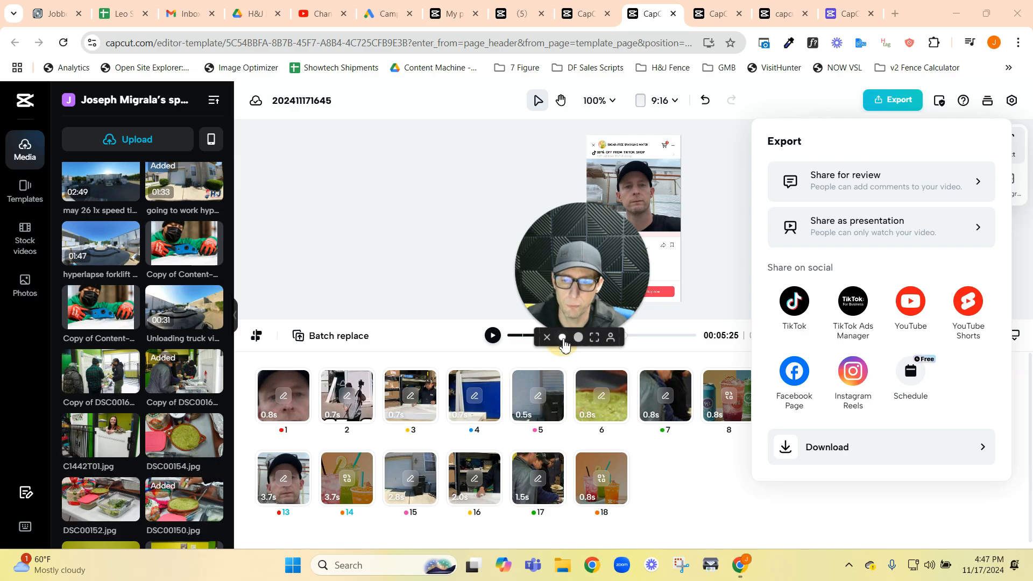
left_click(578, 336)
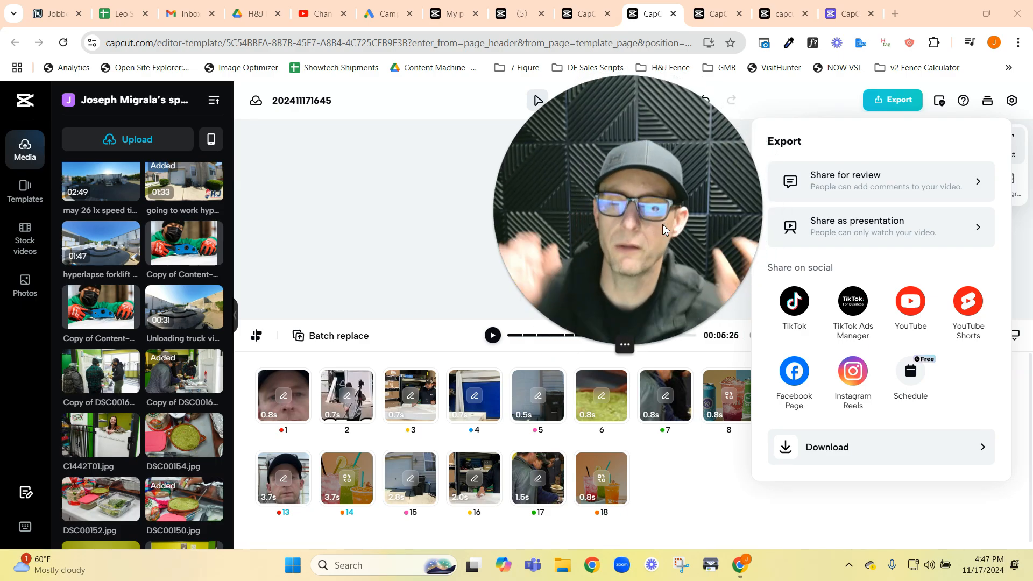